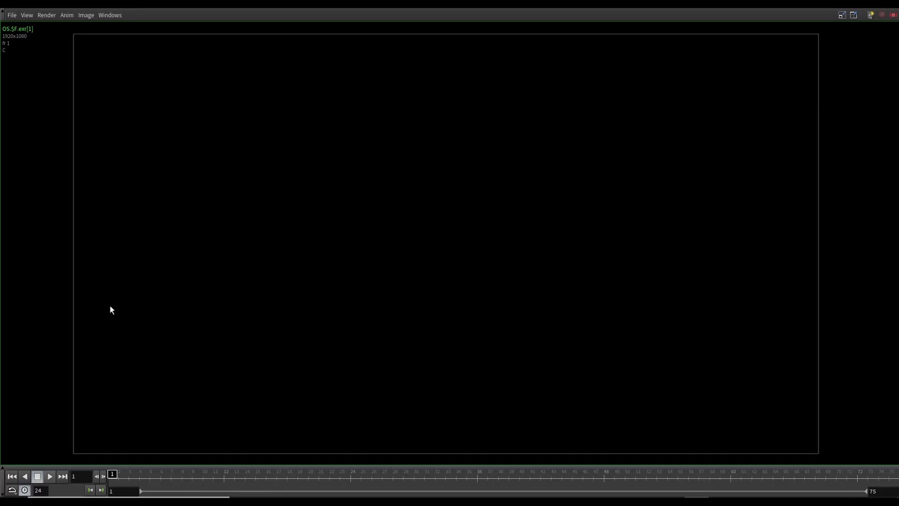
Play the rendered explosion sequence, stop it, and examine the smoke closely at frame 50.
click(49, 476)
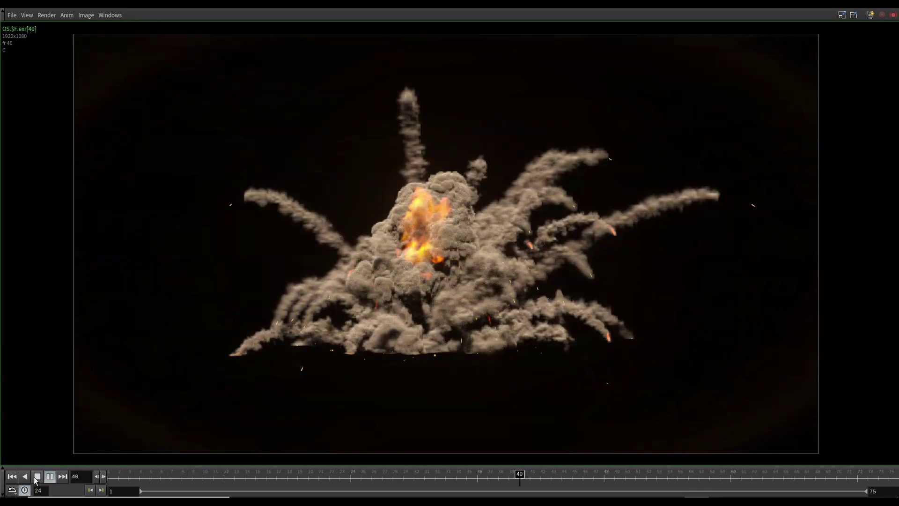
click(36, 477)
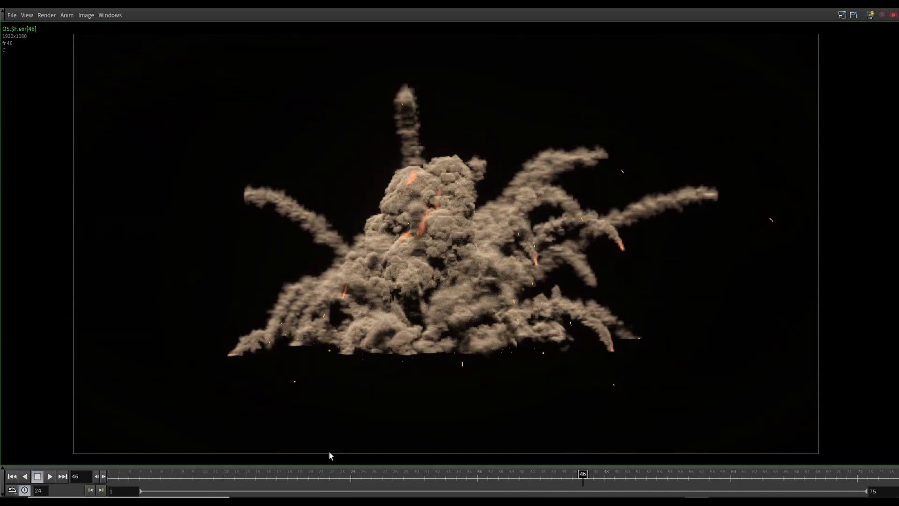
drag(581, 478, 622, 477)
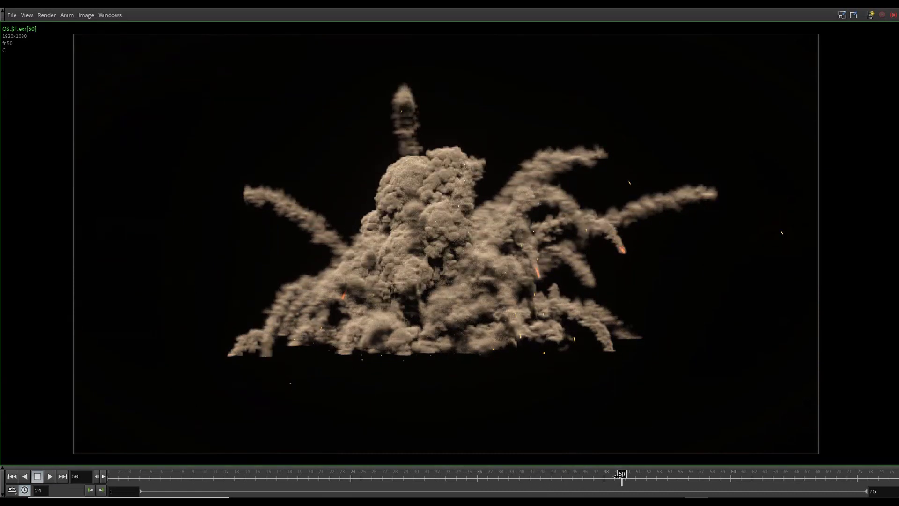
scroll(432, 226, up, 1)
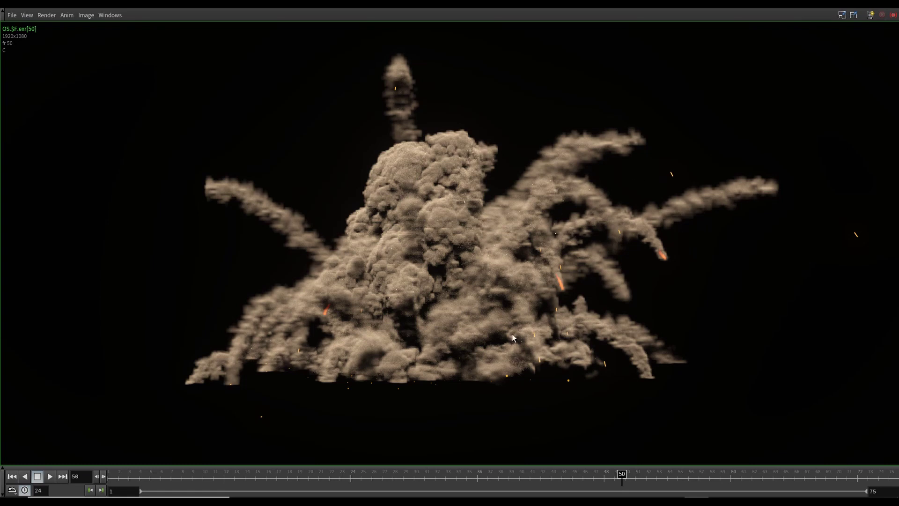
scroll(501, 220, up, 2)
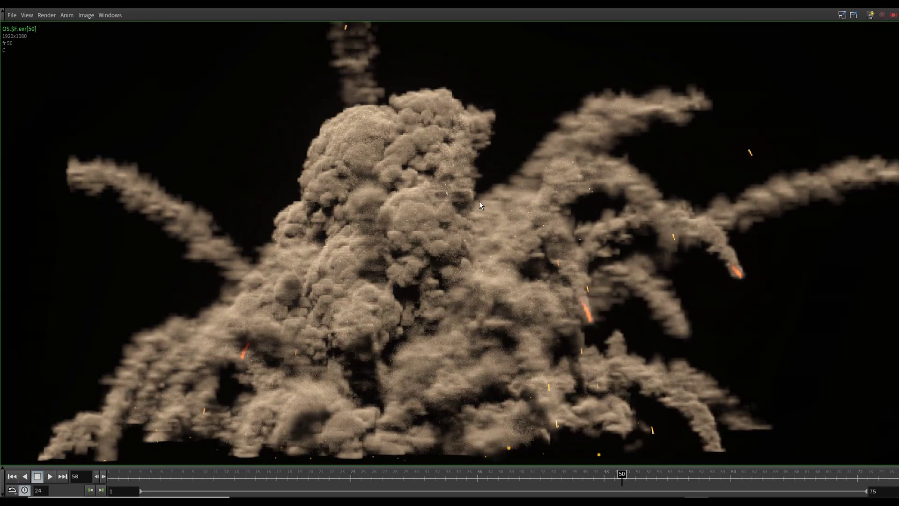
scroll(422, 208, down, 2)
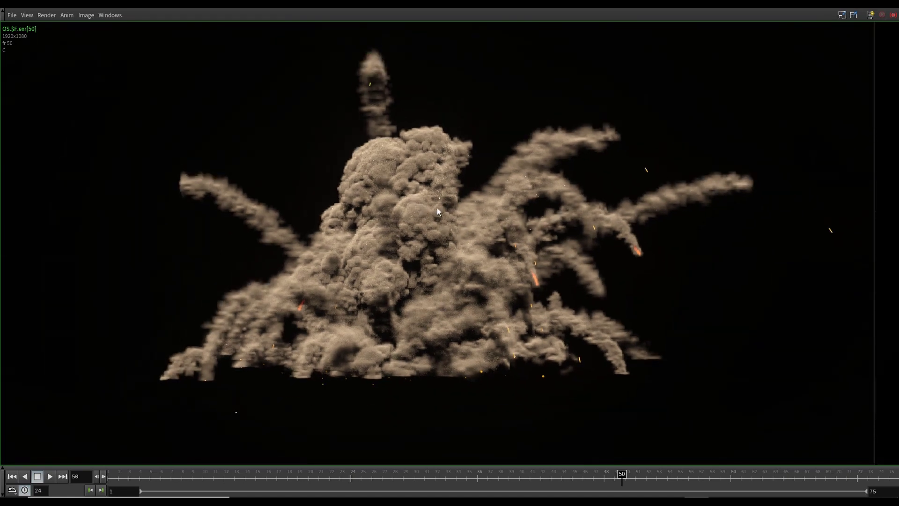
middle_drag(436, 202, 440, 214)
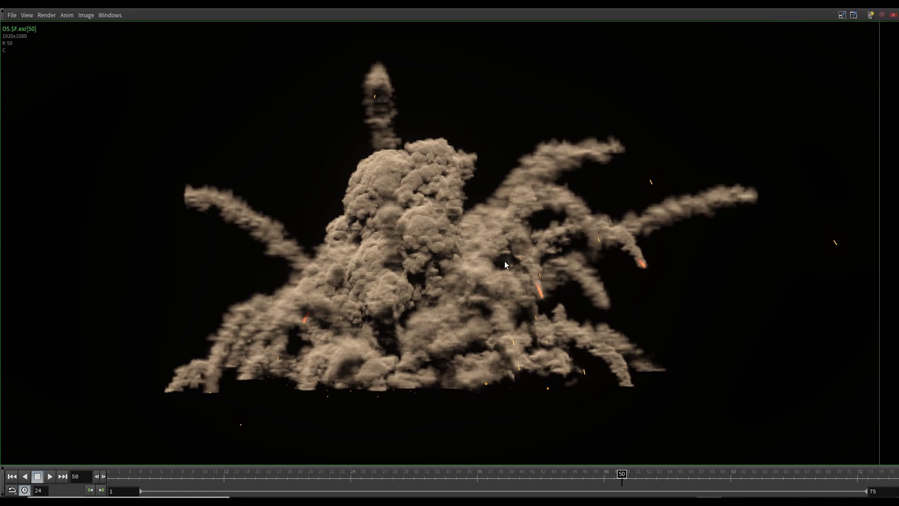
Switch to Houdini and inspect the jitter_noise node inside the flash_lines_src network.
key(alt+Tab)
key(alt+Tab)
key(alt+Tab)
key(alt+Tab)
key(alt+Tab)
key(alt+Tab)
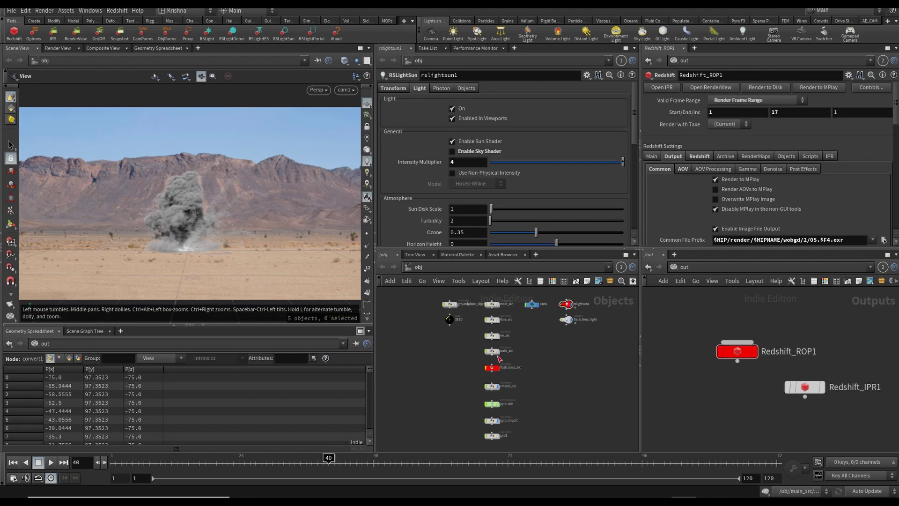
scroll(518, 333, up, 3)
scroll(501, 394, up, 2)
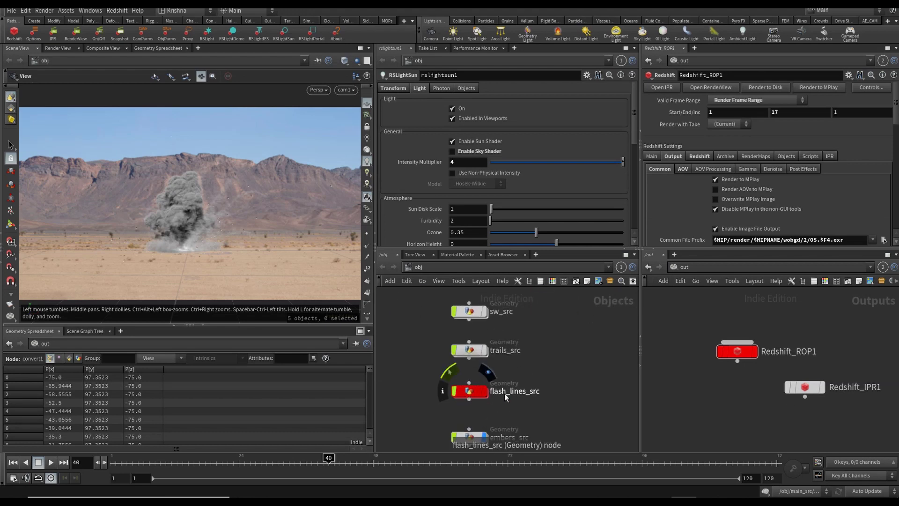
double_click(474, 392)
scroll(500, 431, up, 3)
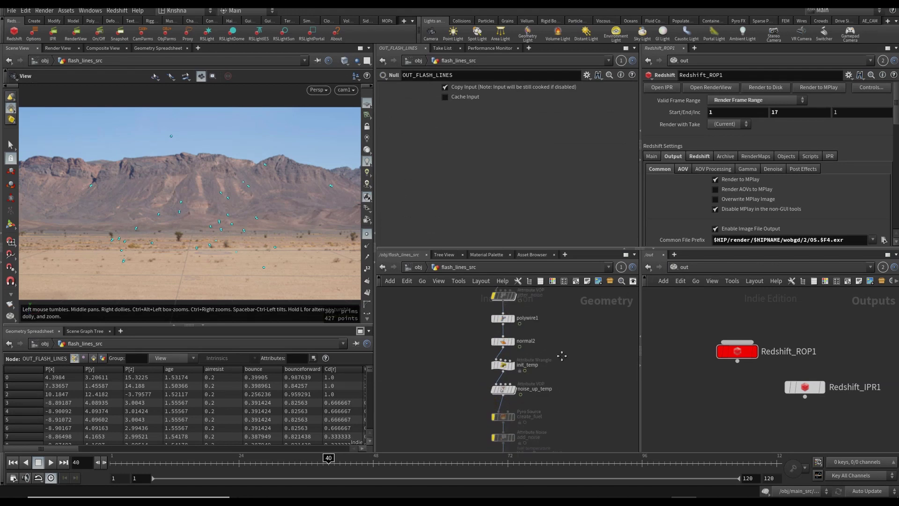
scroll(536, 344, up, 2)
click(474, 344)
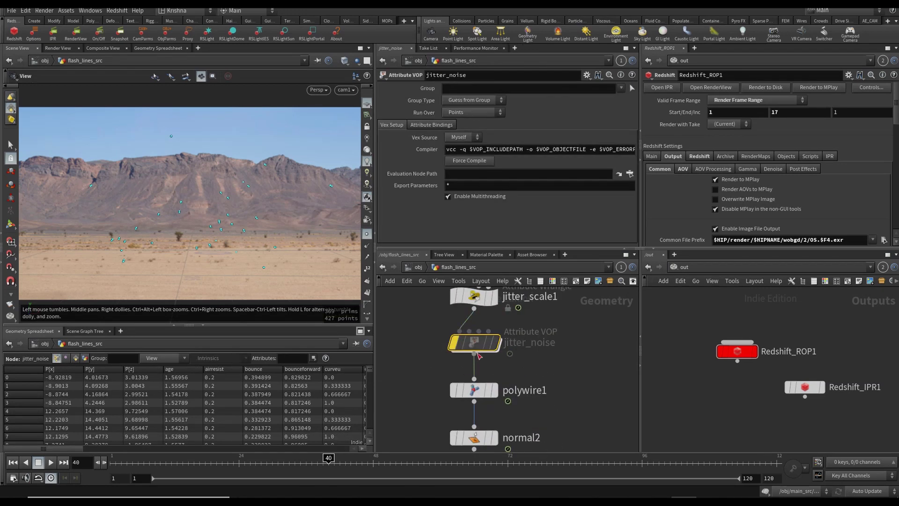
mouse_move(482, 321)
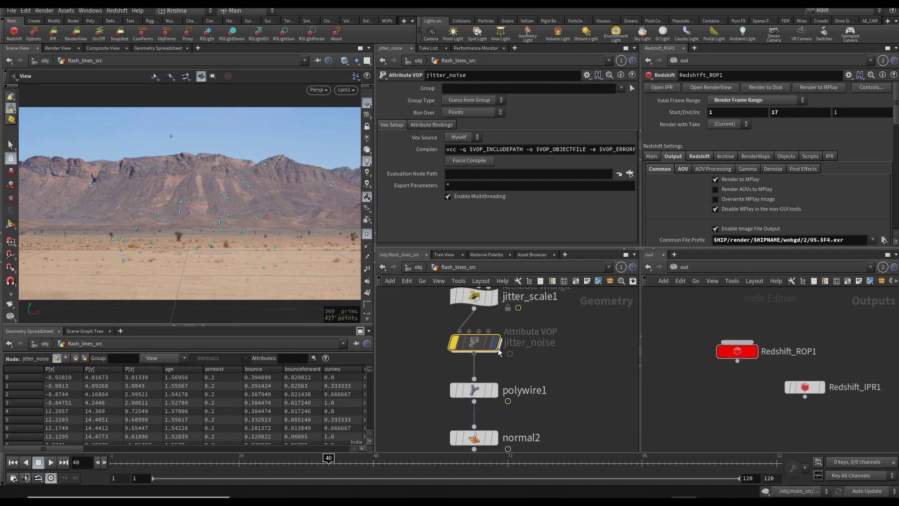
scroll(499, 348, down, 2)
mouse_move(499, 351)
scroll(498, 352, up, 3)
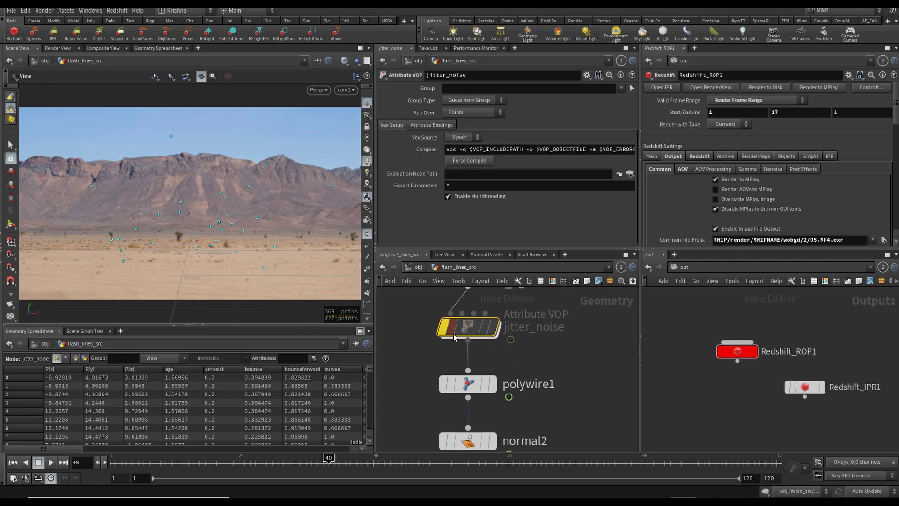
scroll(525, 373, down, 3)
middle_drag(569, 402, 559, 383)
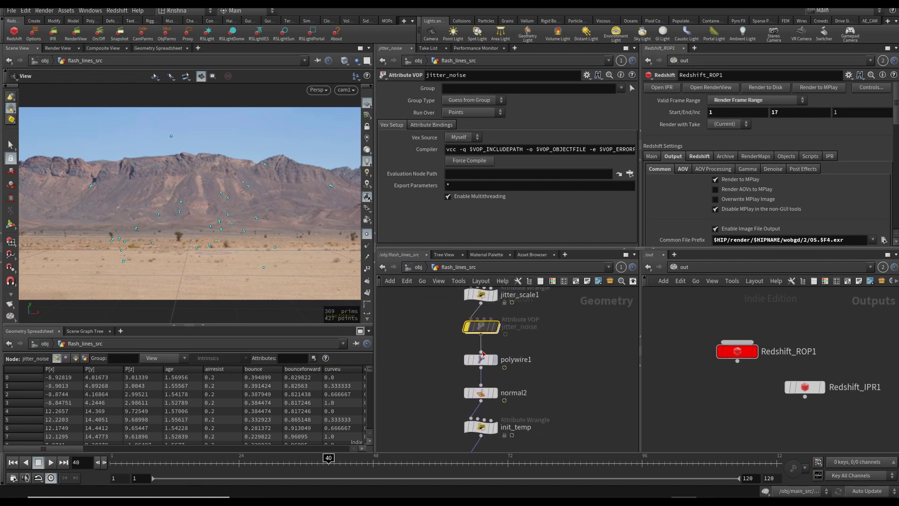
Return to the object level and select flash_lines_light to inspect its settings.
click(417, 268)
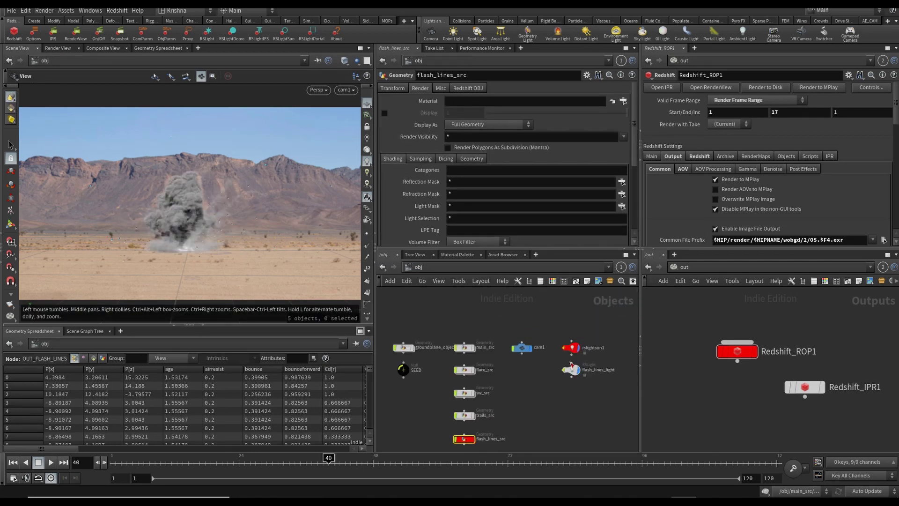
scroll(571, 364, up, 5)
click(572, 327)
drag(521, 412, 604, 381)
scroll(537, 417, down, 5)
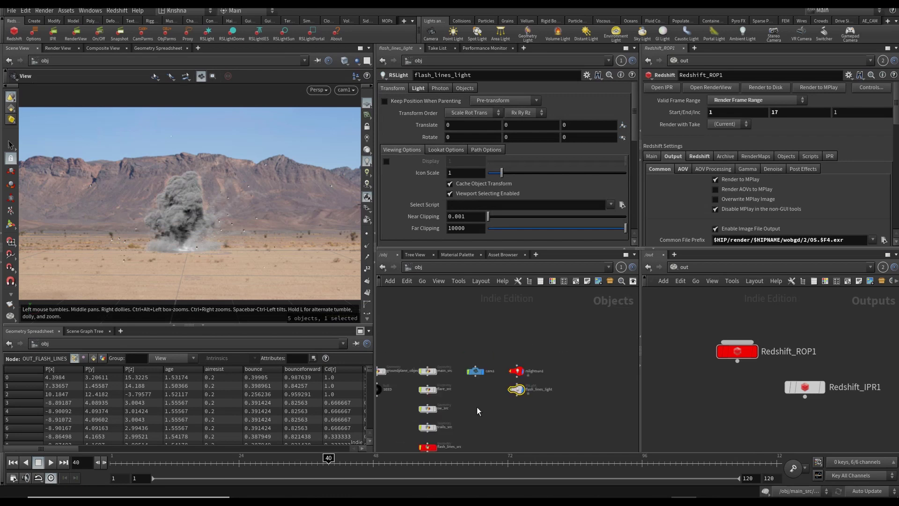
Go to frame 25 and bypass the jitter_noise node inside flash_lines_src.
middle_drag(477, 406, 553, 346)
scroll(487, 409, up, 3)
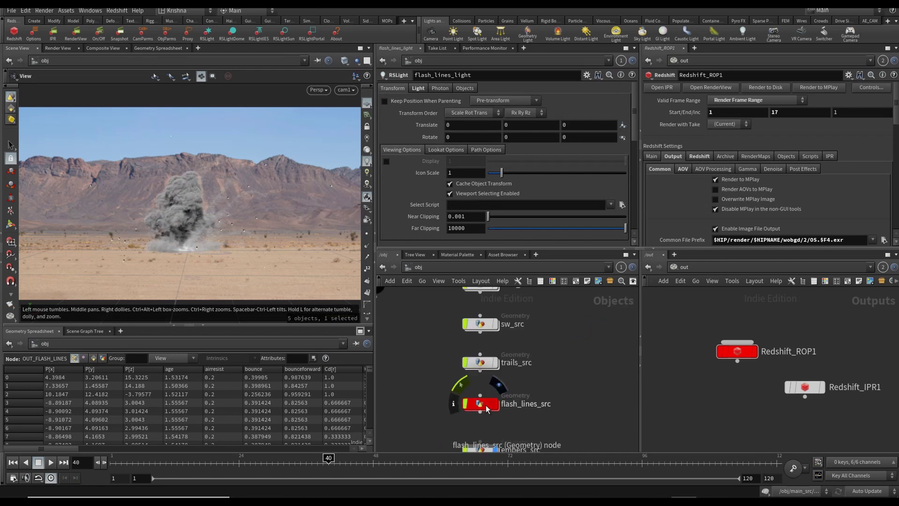
double_click(487, 409)
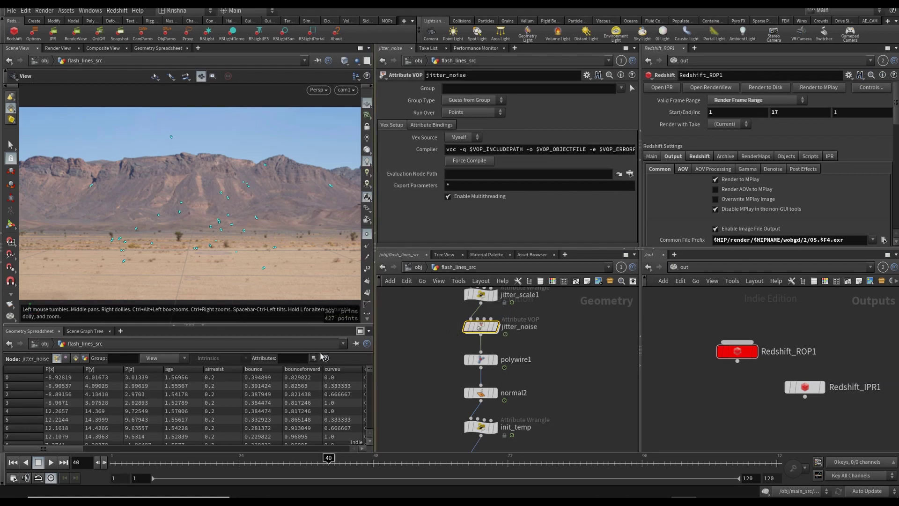
drag(256, 463, 242, 477)
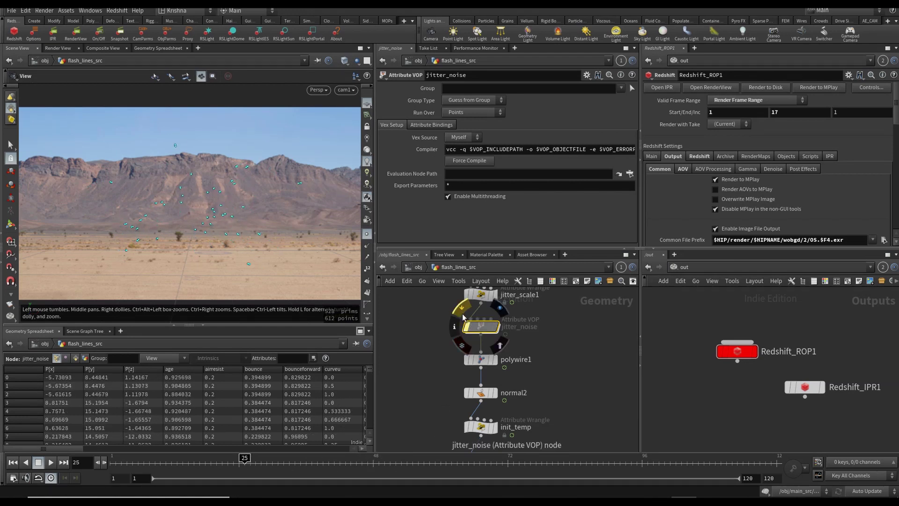
click(468, 326)
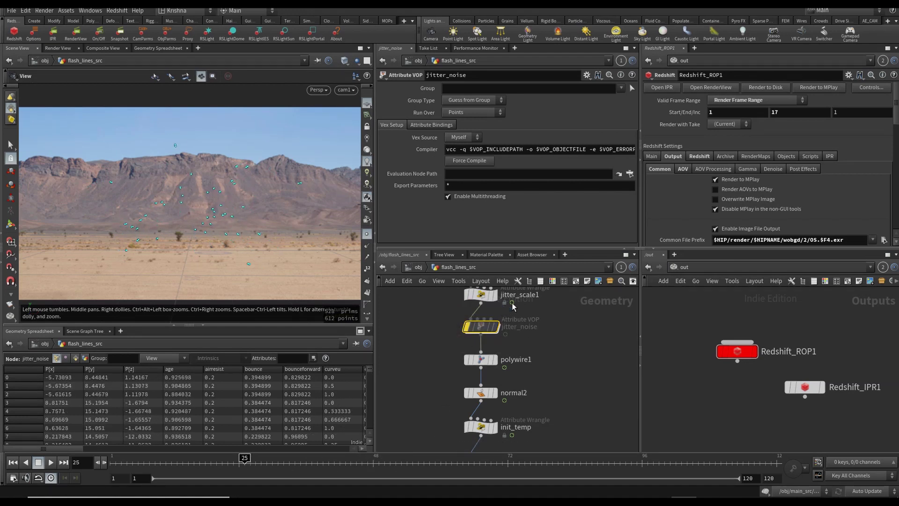
From the object level, look through the rslightsun1 sun light, and restore the cam1 view.
click(421, 268)
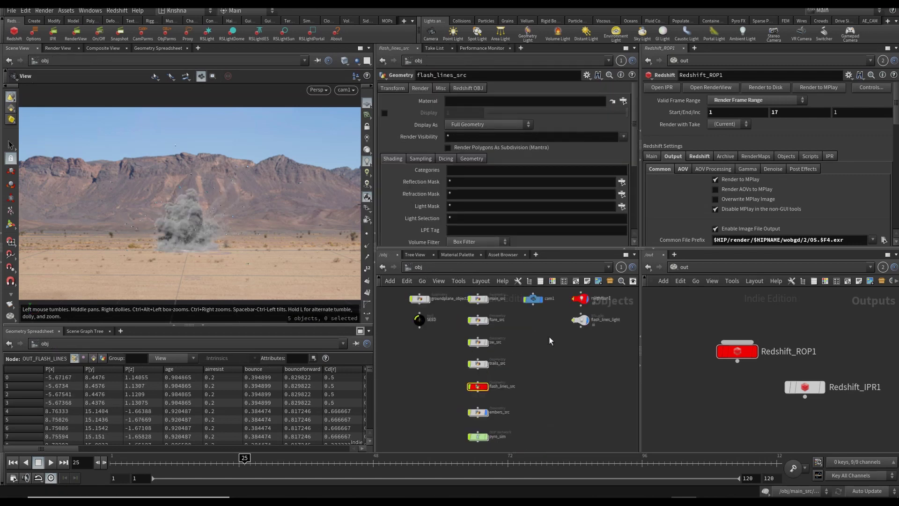
scroll(592, 336, up, 5)
click(543, 359)
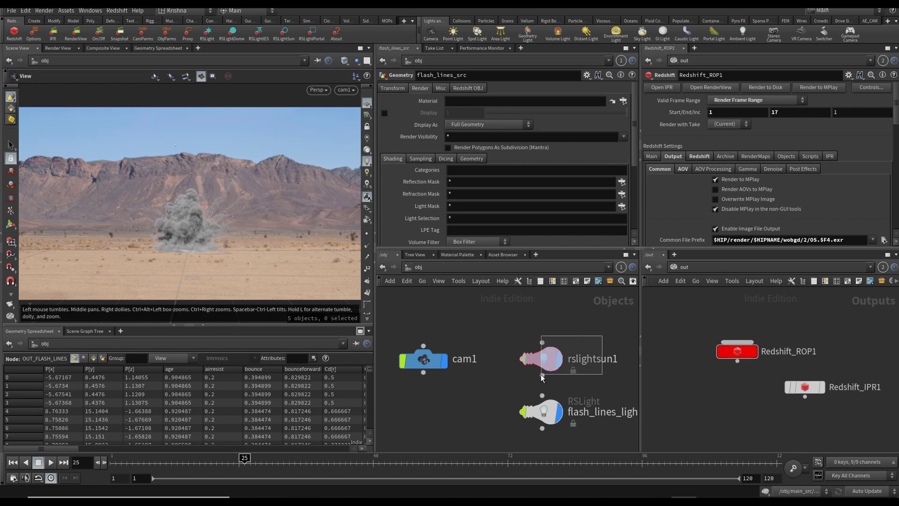
click(347, 91)
mouse_move(372, 150)
click(435, 168)
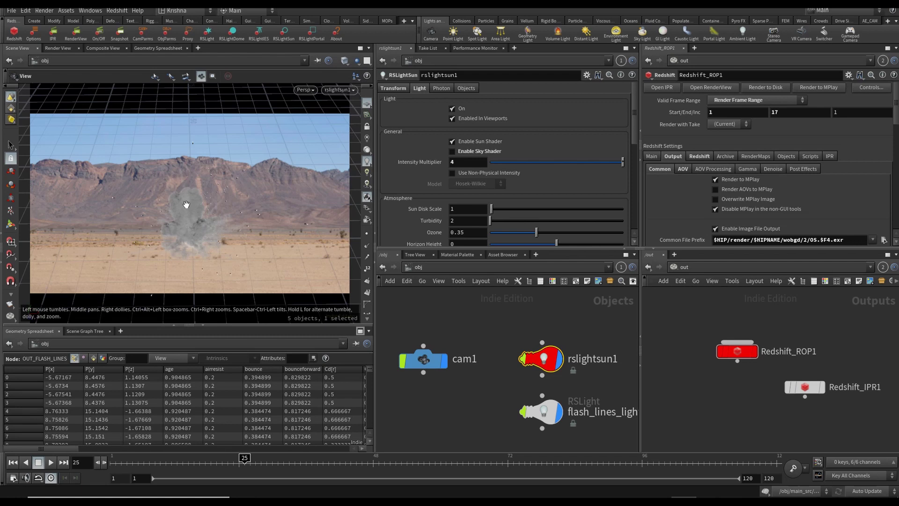
click(338, 89)
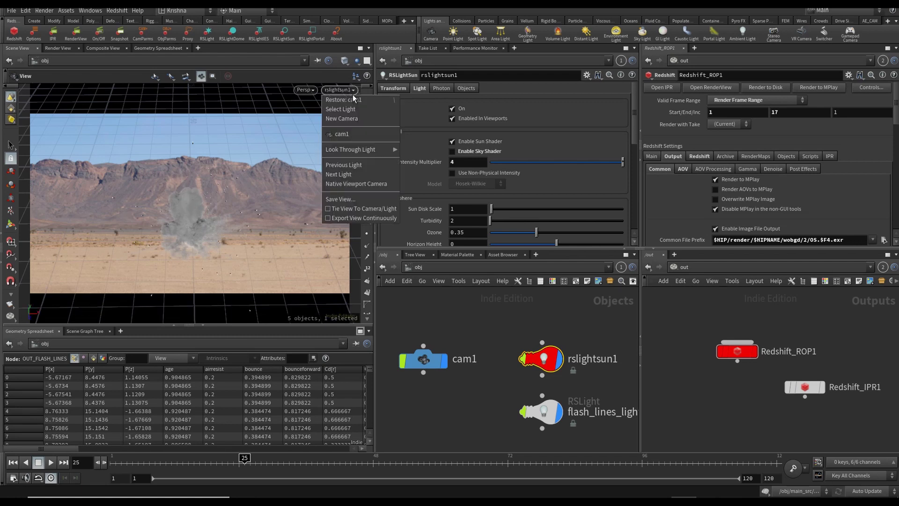
click(348, 136)
Examine the volume contribution scale and samples in the light settings of rslightsun1.
scroll(453, 206, down, 8)
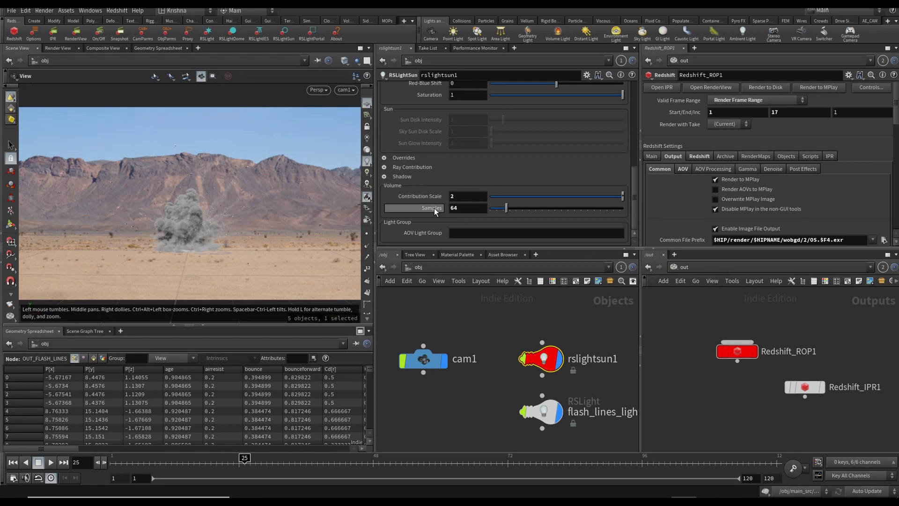
scroll(444, 210, up, 8)
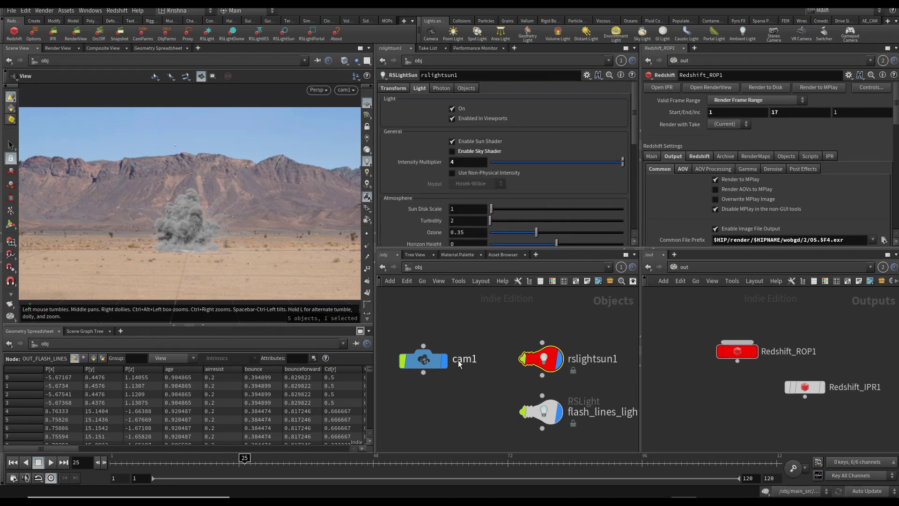
scroll(499, 358, down, 6)
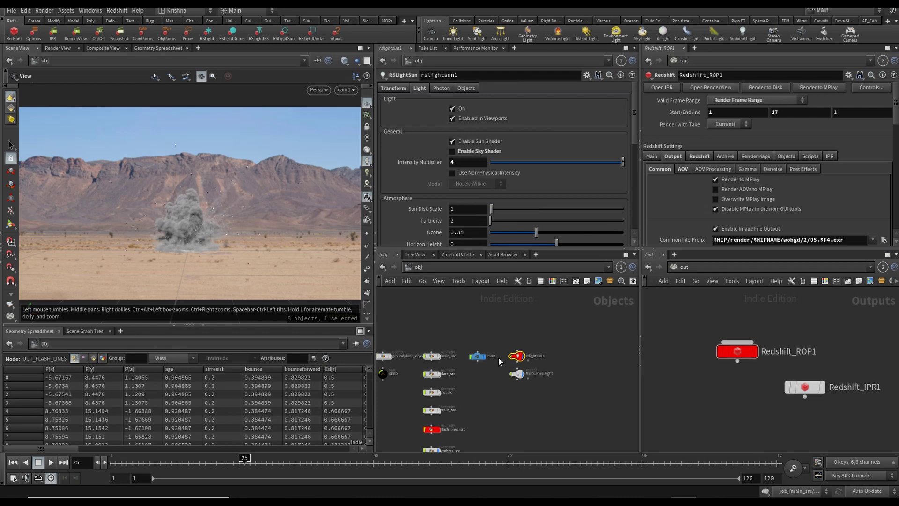
Open the shop network and review the main_exp, trails, flash_lines and sw volume shaders.
click(680, 270)
click(698, 329)
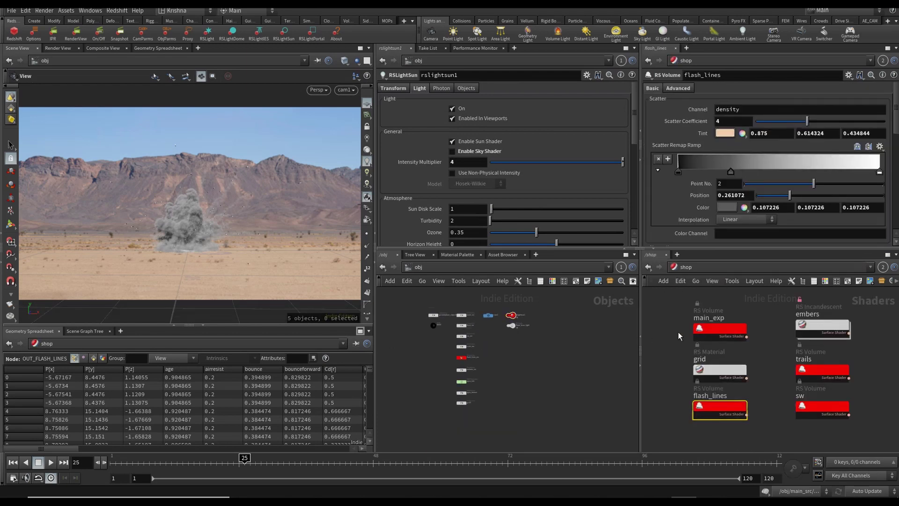
click(720, 329)
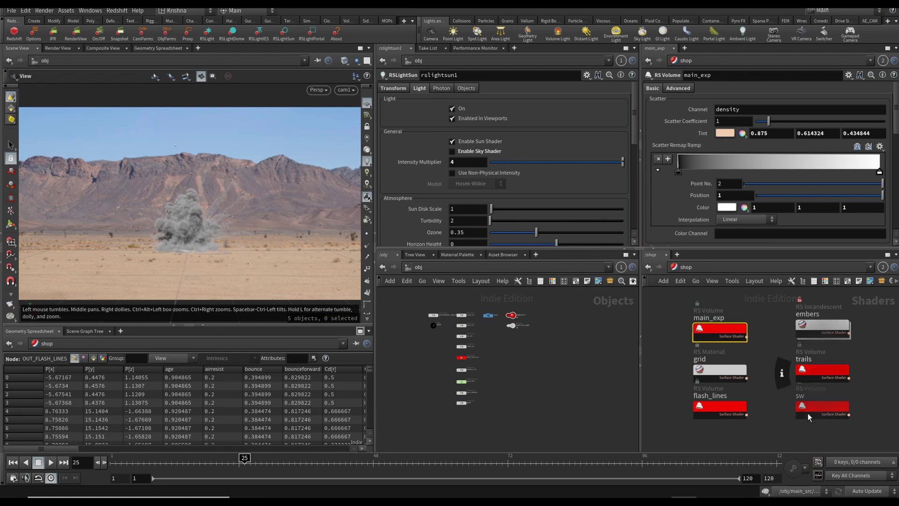
click(812, 373)
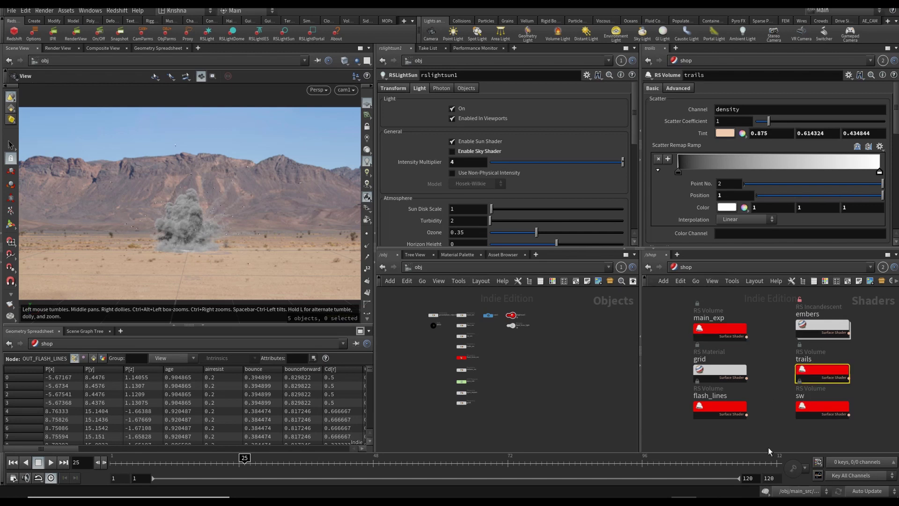
click(721, 407)
click(825, 412)
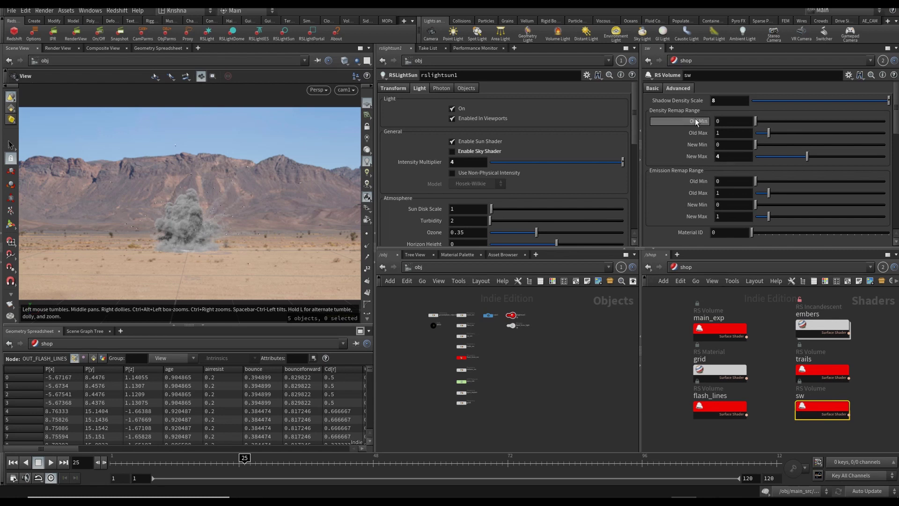
click(802, 372)
click(721, 408)
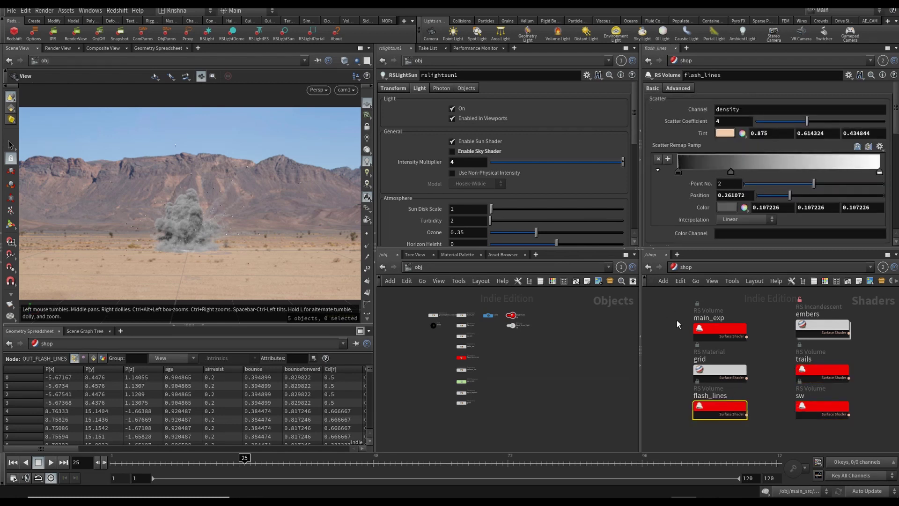
click(745, 330)
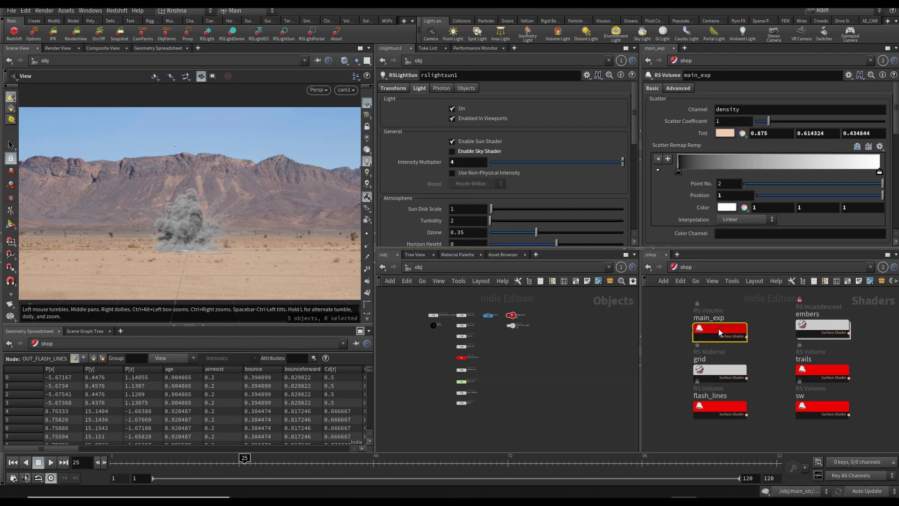
Return to the out network to view the Redshift_ROP1 render settings.
click(684, 267)
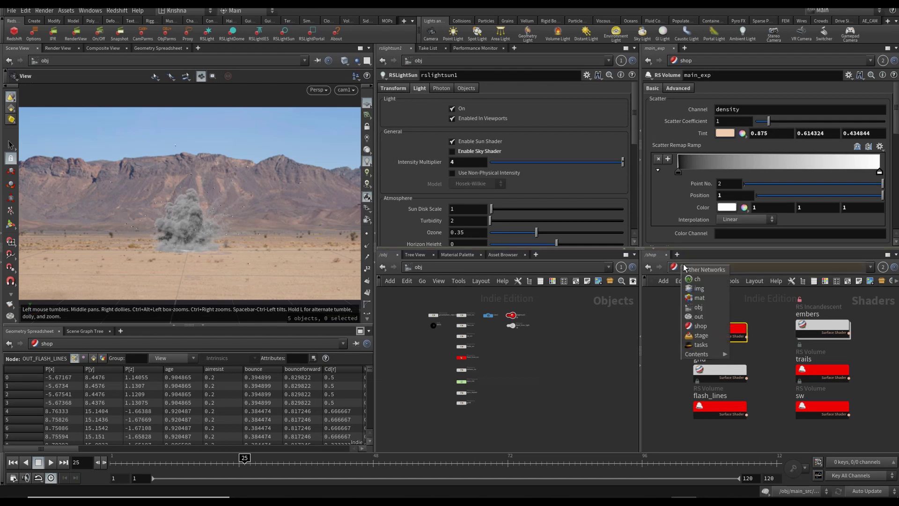
click(725, 324)
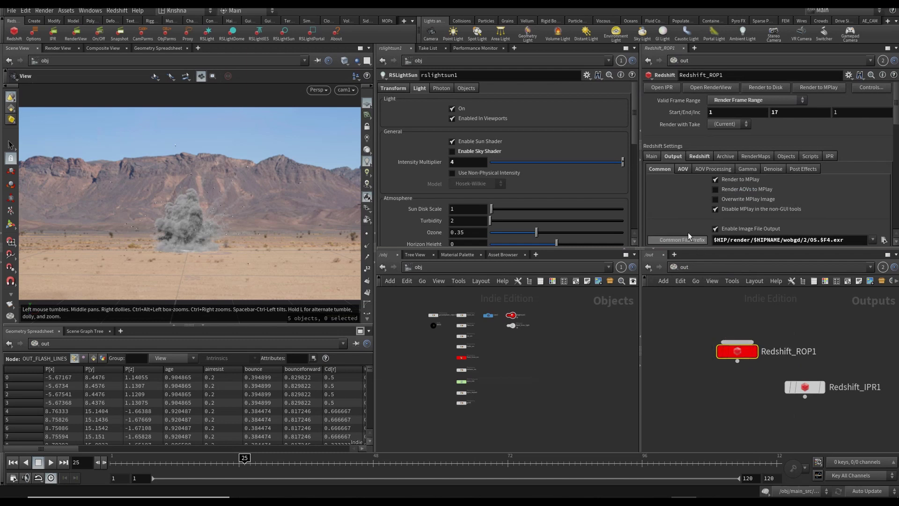
Revert the start and end frames of Redshift_ROP1 to their defaults, giving a render range of 1 to 120.
scroll(684, 197, down, 1)
scroll(684, 196, up, 1)
scroll(684, 197, down, 1)
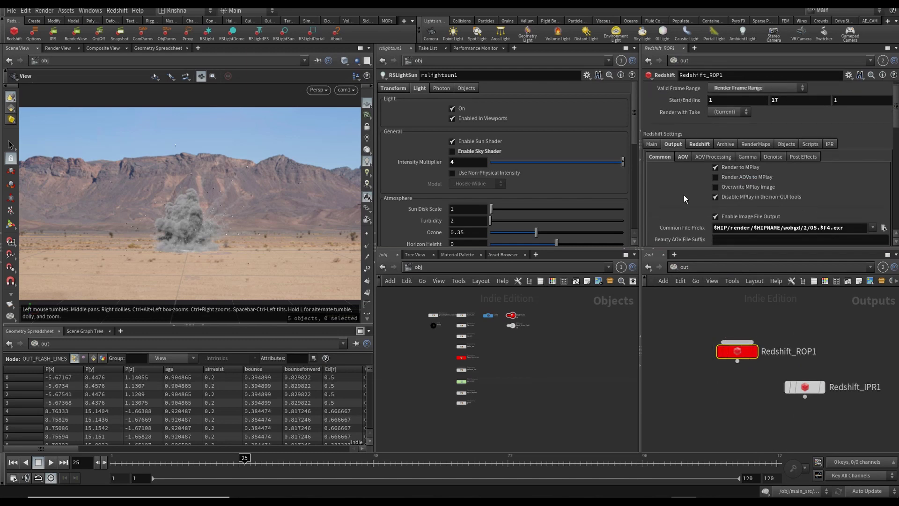
scroll(696, 157, up, 1)
right_click(696, 115)
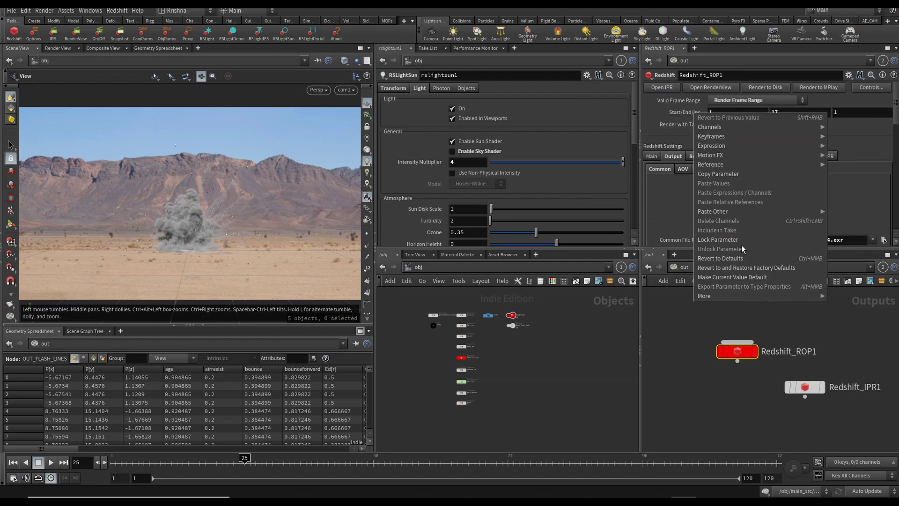
click(736, 259)
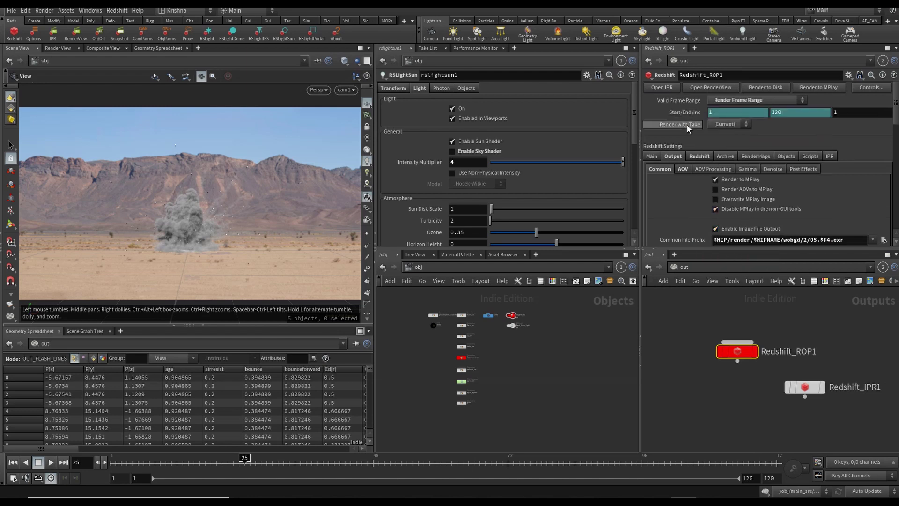
Review the AOV list of Redshift_ROP1, checking the types of the fog emission, volume lighting and emission passes.
click(683, 170)
scroll(683, 203, down, 5)
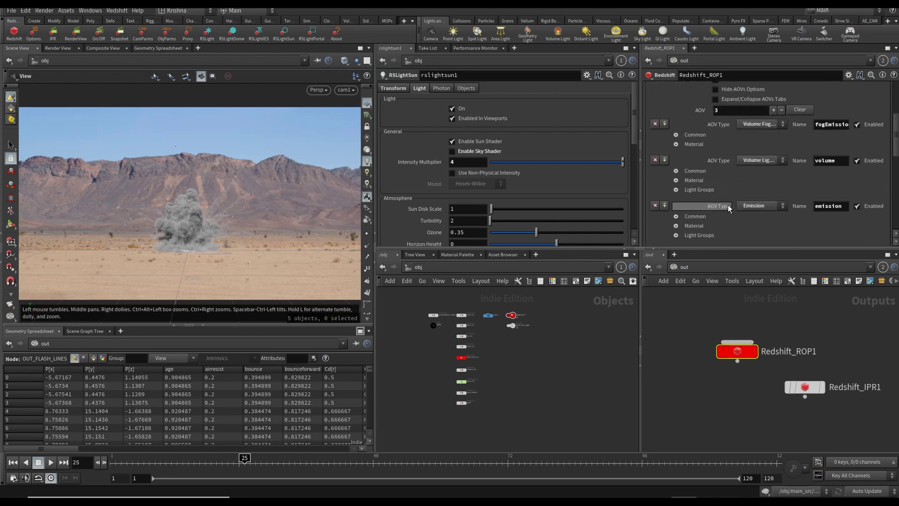
click(766, 125)
click(766, 126)
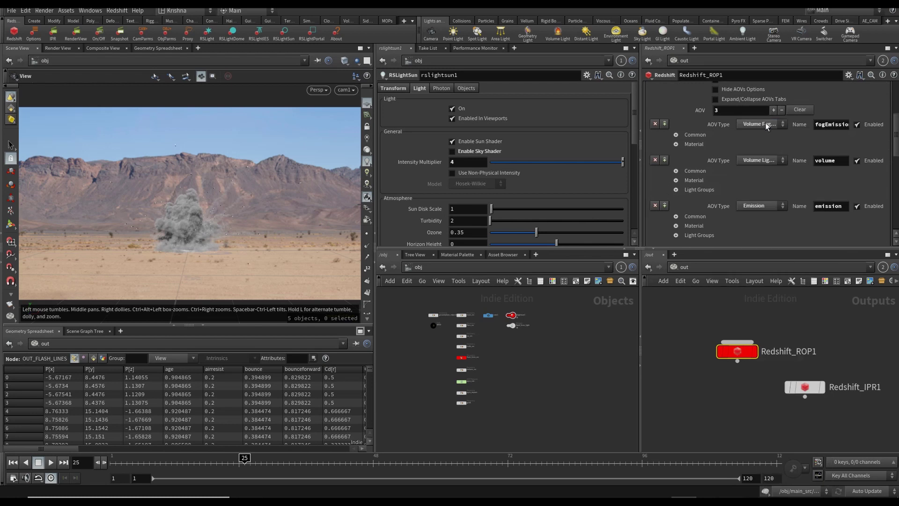
click(771, 160)
click(770, 160)
click(768, 206)
click(708, 195)
scroll(708, 194, up, 5)
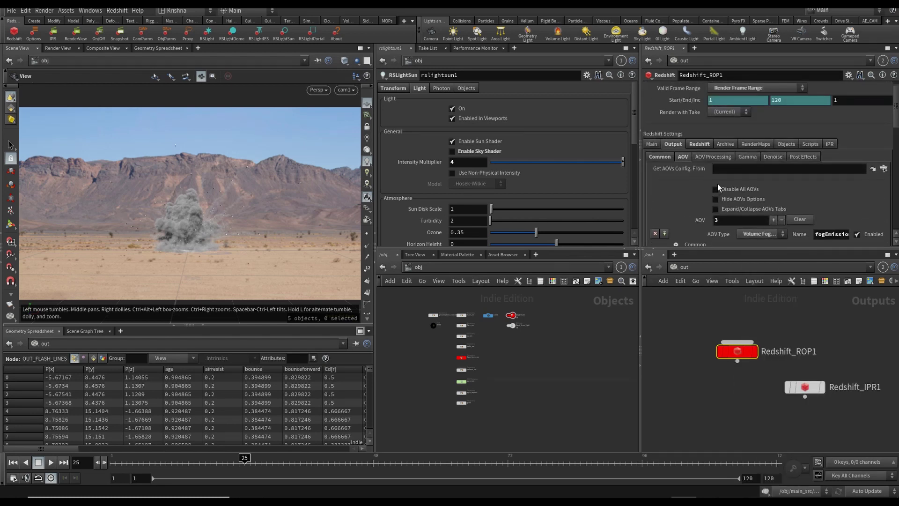
Examine the common output settings of Redshift_ROP1, including the file format, bits per channel and multi-layered EXR options.
click(659, 158)
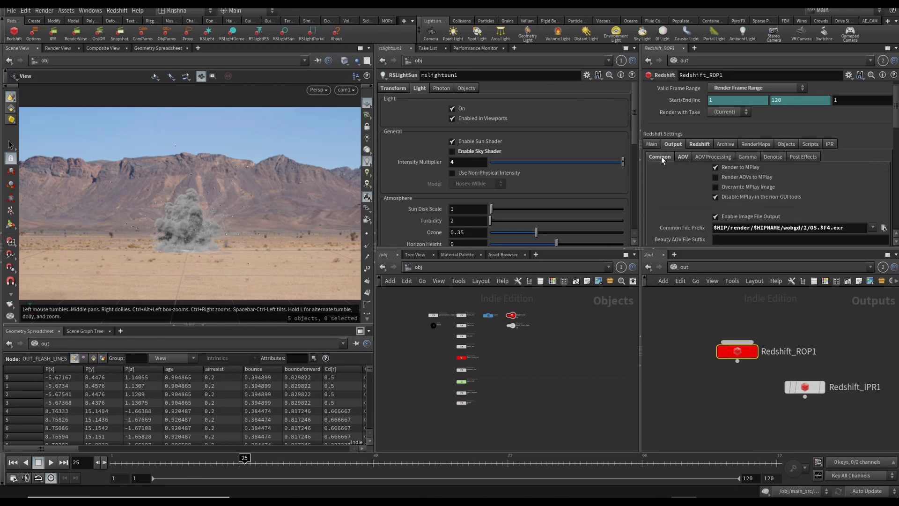
scroll(691, 192, down, 3)
scroll(691, 192, down, 3)
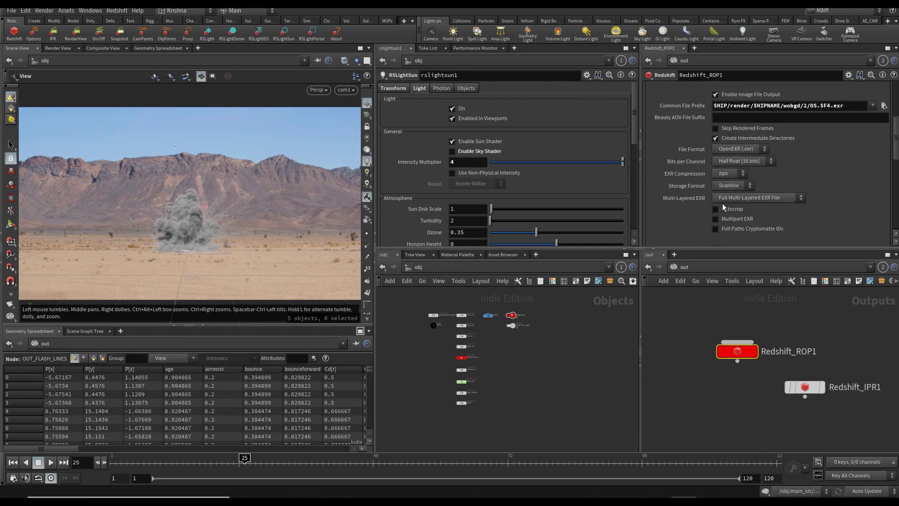
scroll(724, 207, up, 5)
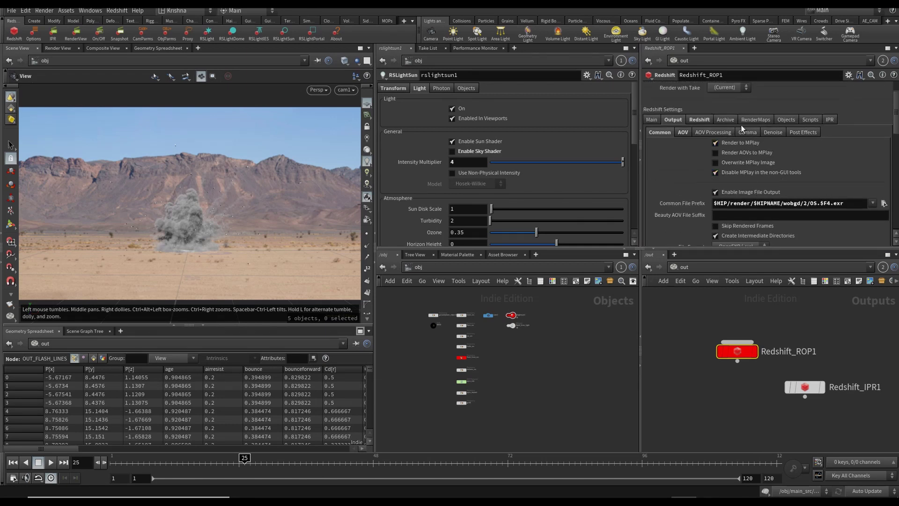
Check the global illumination bounces and brute force rays, plus the unified sampling settings of Redshift_ROP1.
click(701, 120)
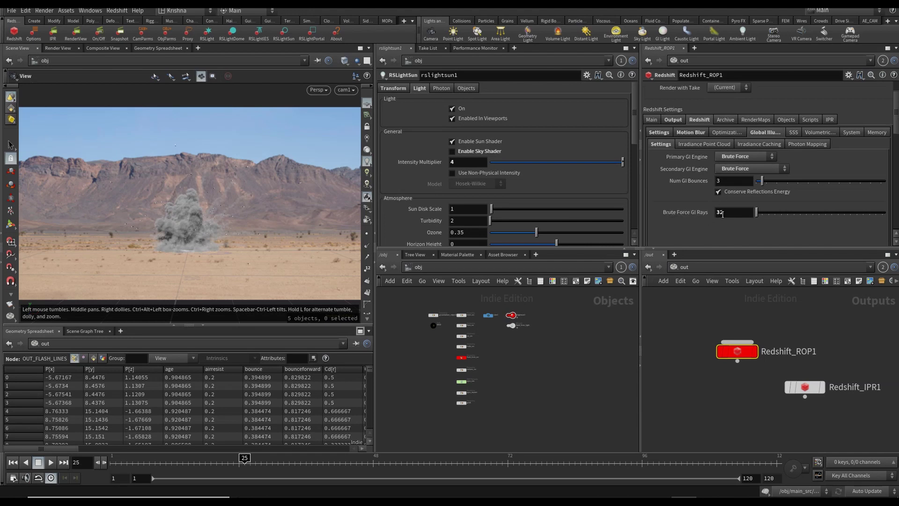
click(747, 237)
click(661, 133)
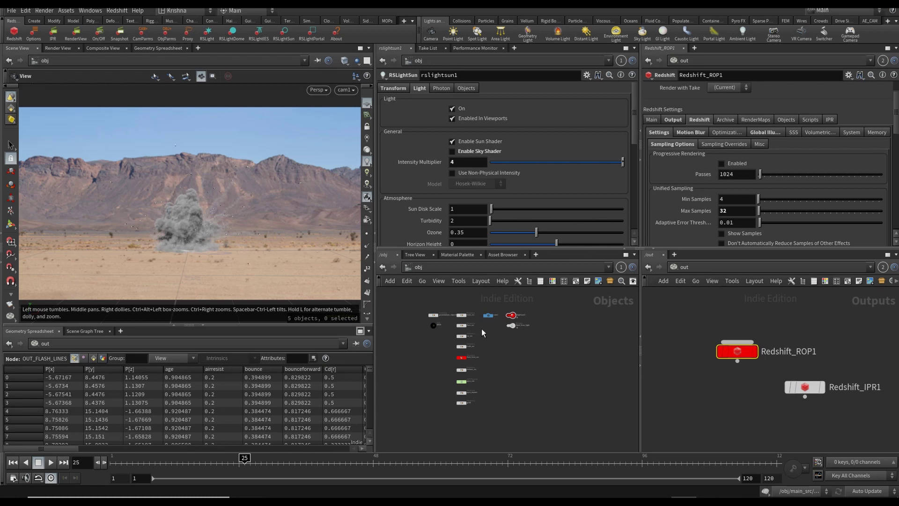
Select the cam1 node in the object network and color it red.
scroll(482, 331, up, 4)
click(495, 301)
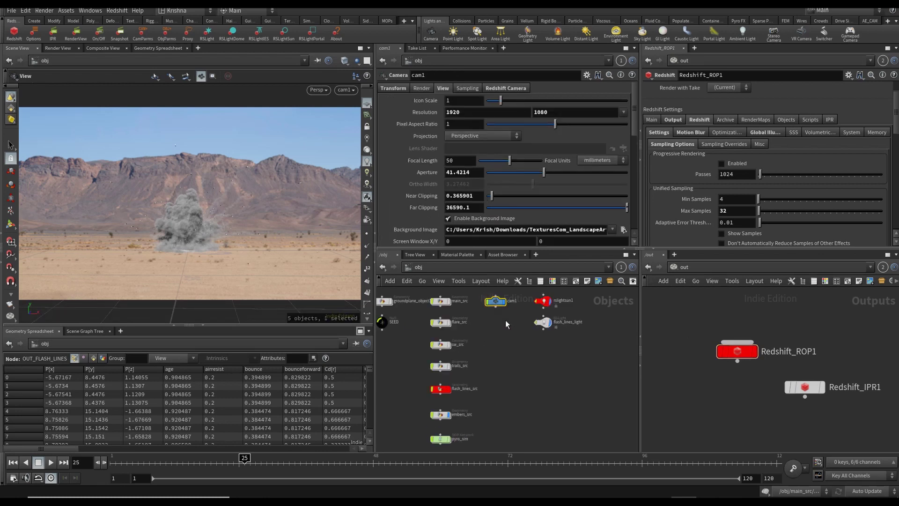
key(c)
click(588, 391)
key(c)
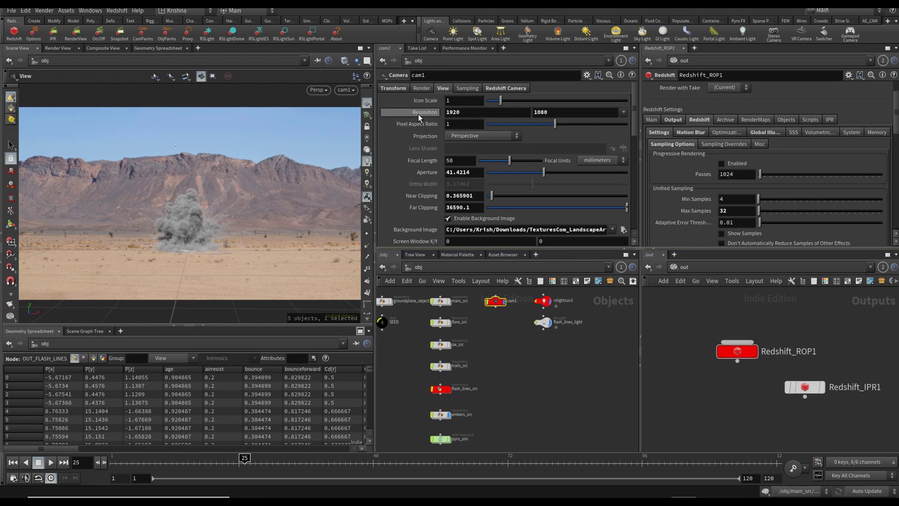
Look at the resolution presets of cam1 without choosing one, and deselect the camera.
click(625, 113)
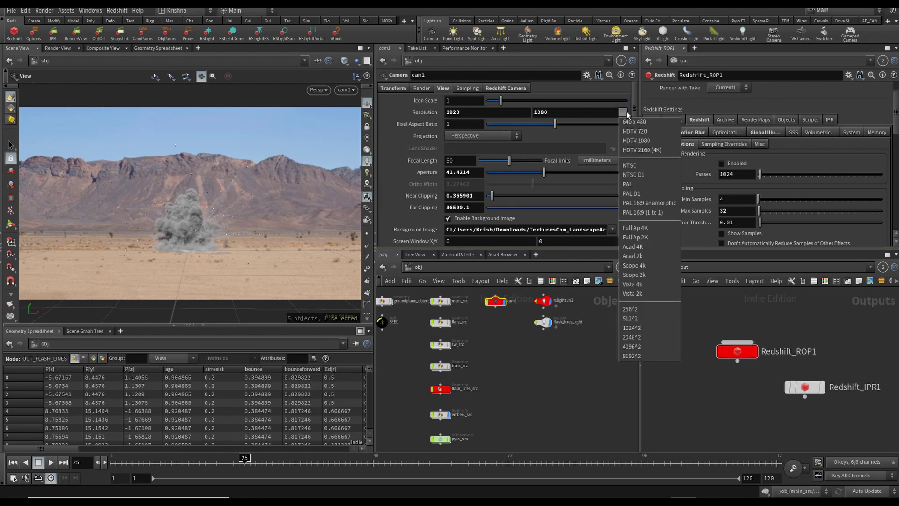
key(Escape)
click(543, 402)
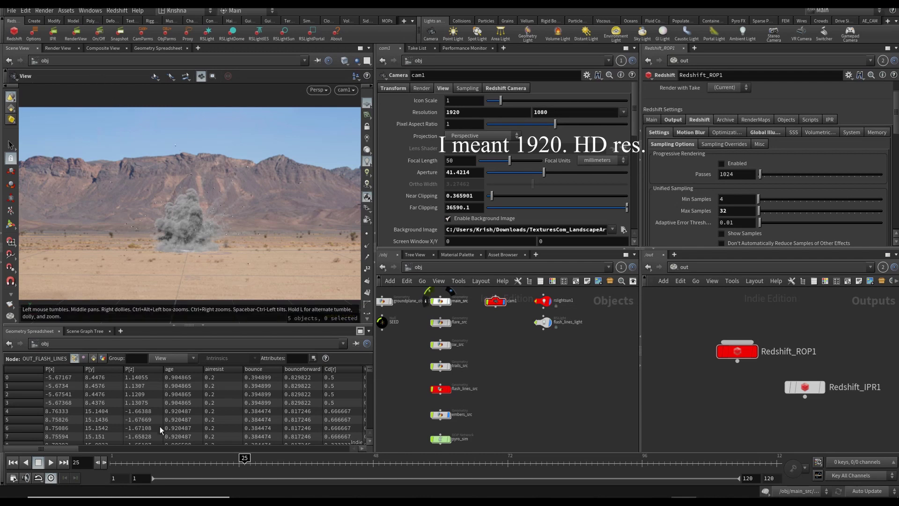
Return the timeline to frame 1, switch the Redshift RenderView to bucket rendering, and open its display and flare settings.
click(13, 462)
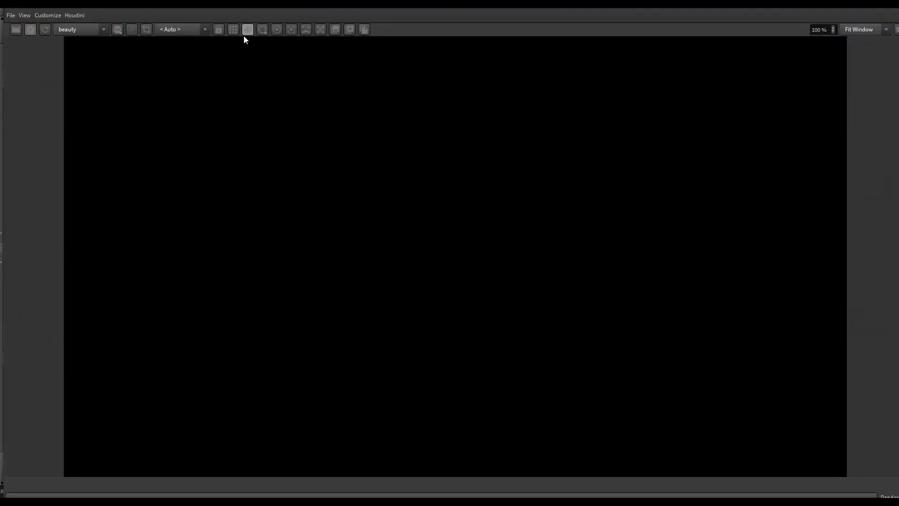
click(233, 30)
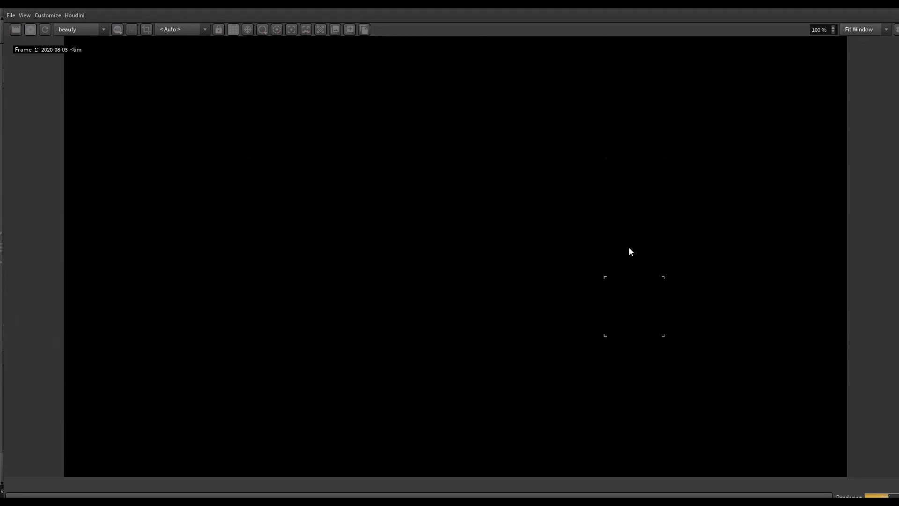
click(895, 29)
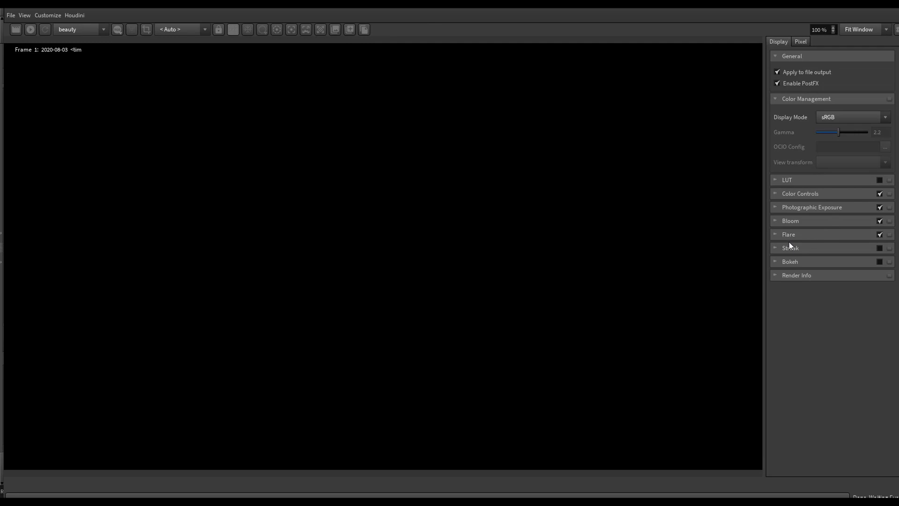
click(775, 235)
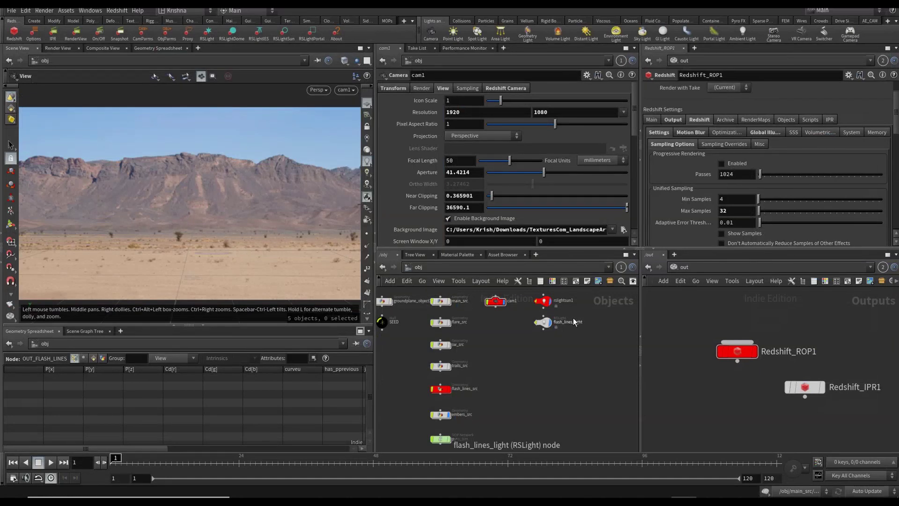
Switch to MPlay and scrub the rendered explosion sequence to frame 53.
key(alt+Tab)
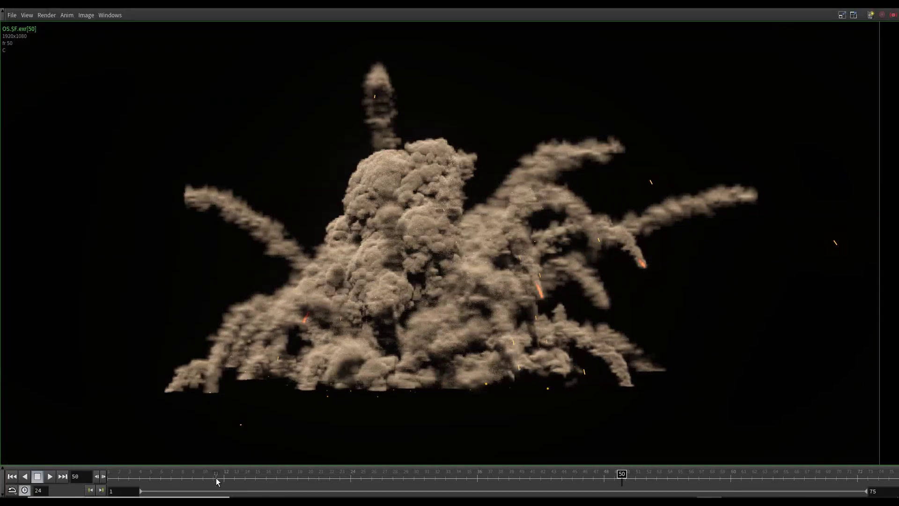
drag(219, 477, 658, 489)
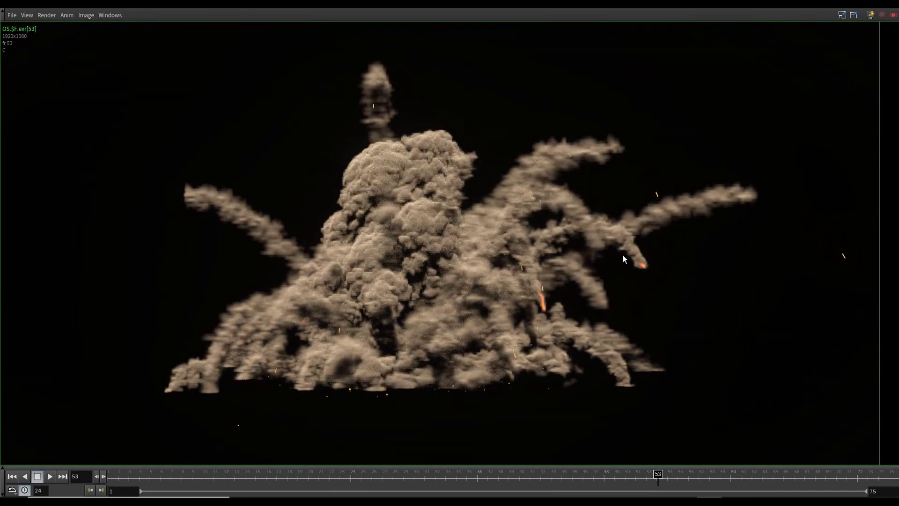
scroll(554, 197, up, 1)
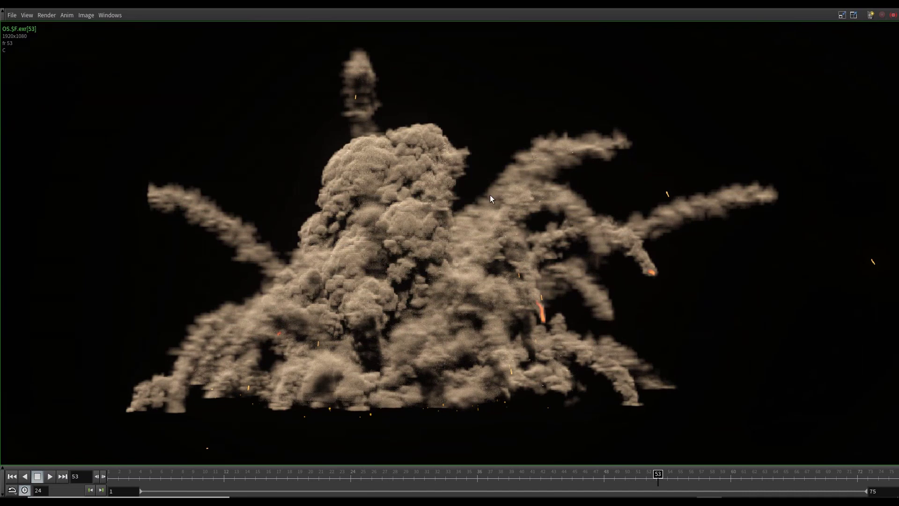
Compare the alpha channel with the full color image at frame 53, ending on the color view.
click(383, 465)
scroll(509, 156, up, 4)
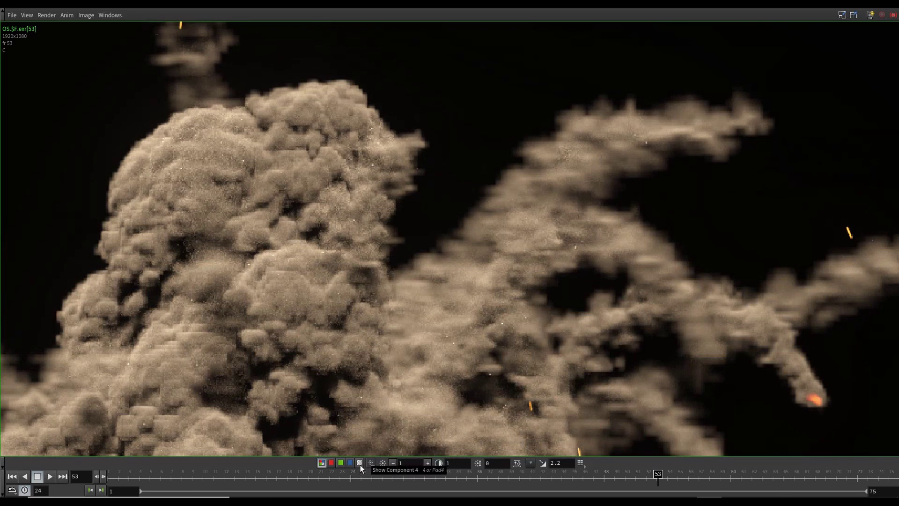
click(361, 462)
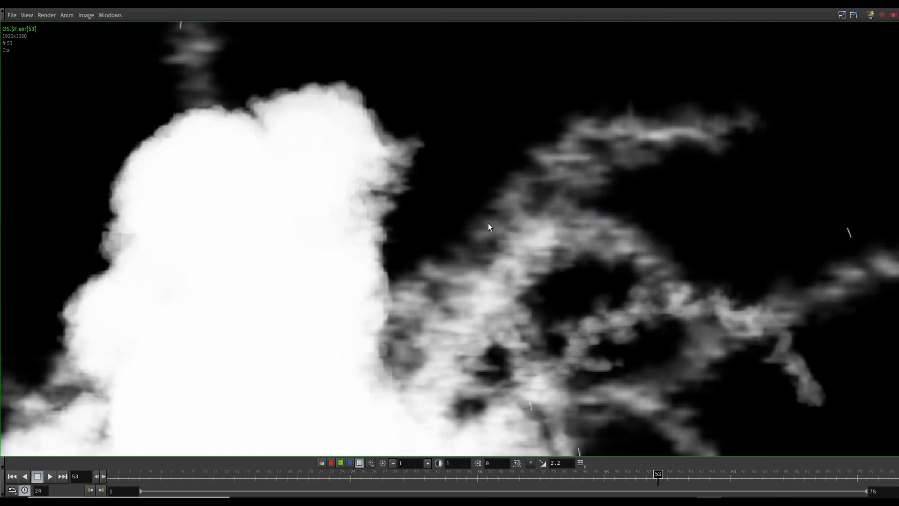
click(324, 462)
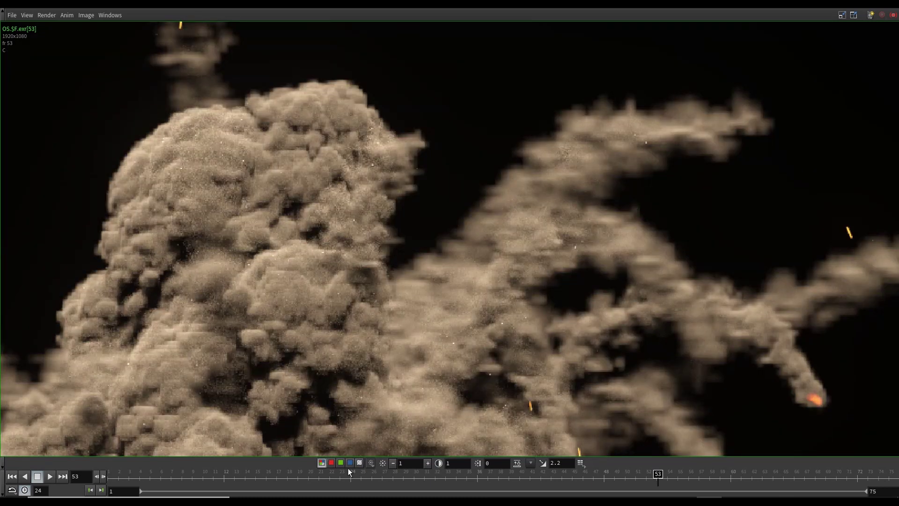
click(359, 462)
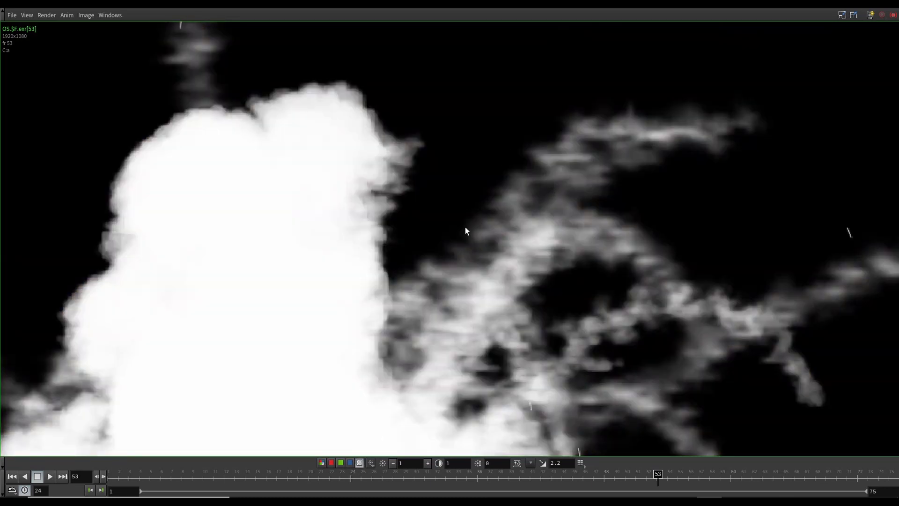
click(321, 463)
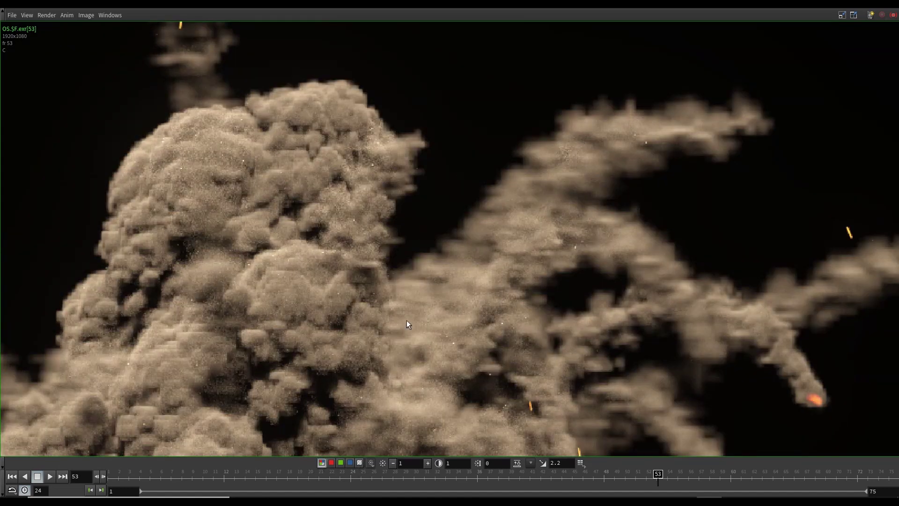
Examine the main smoke column and trails of the frame 53 render up close and in full frame.
scroll(423, 235, down, 1)
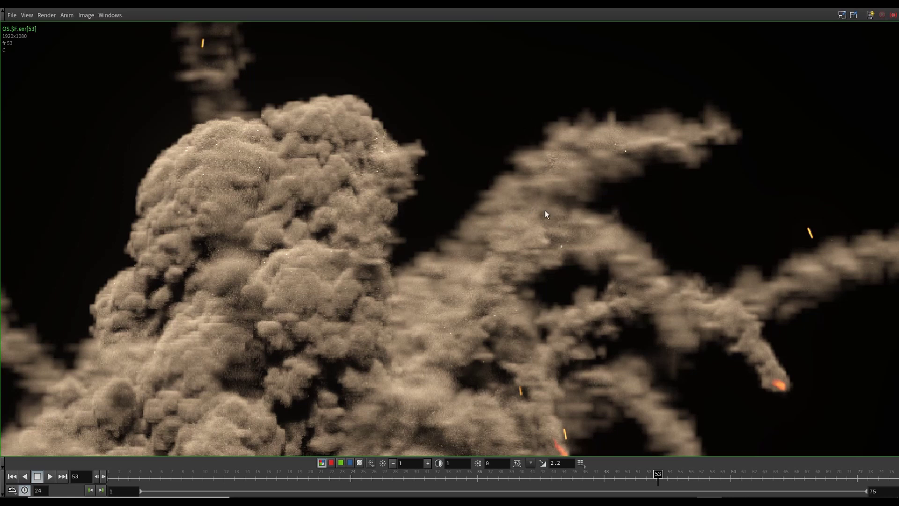
scroll(528, 204, down, 3)
scroll(380, 215, up, 4)
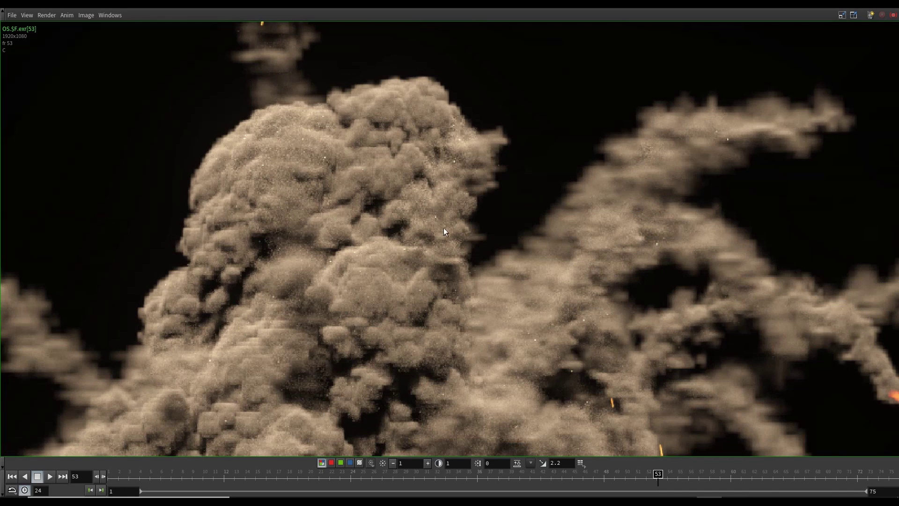
scroll(494, 290, down, 4)
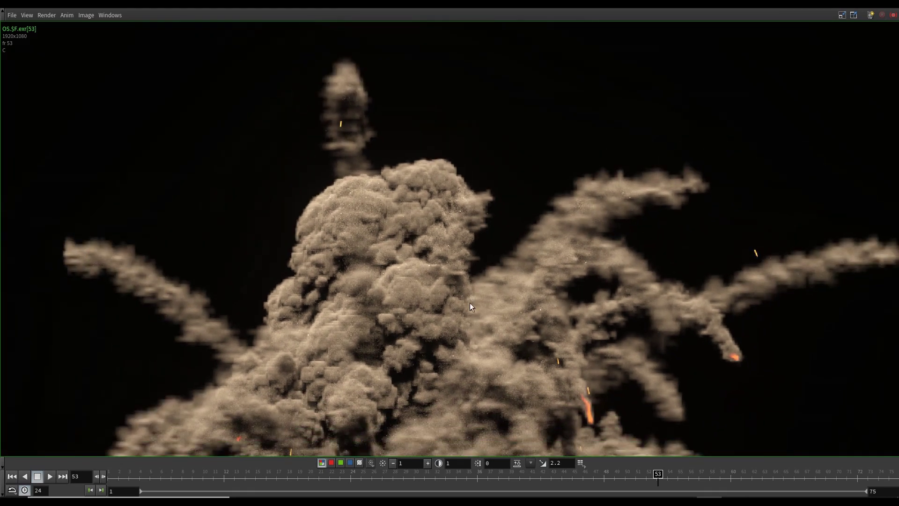
middle_drag(487, 277, 487, 271)
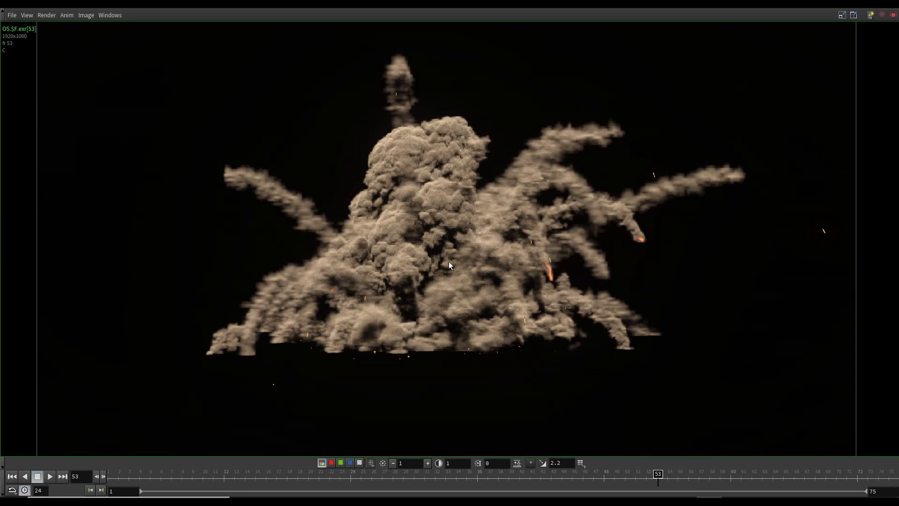
scroll(449, 261, down, 3)
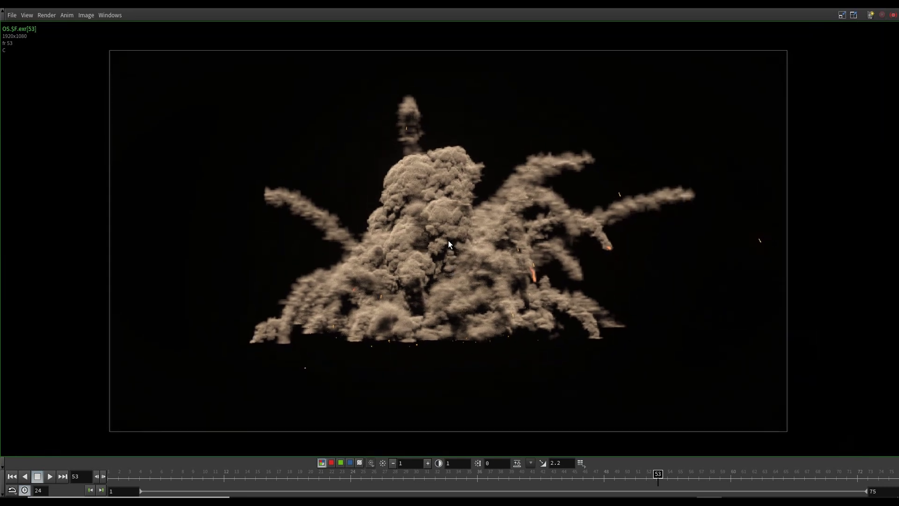
scroll(447, 236, up, 1)
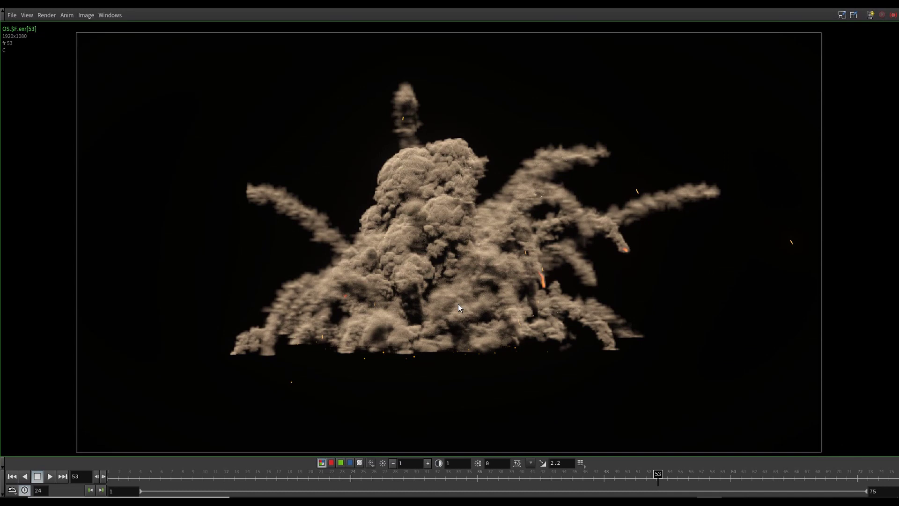
scroll(556, 284, up, 3)
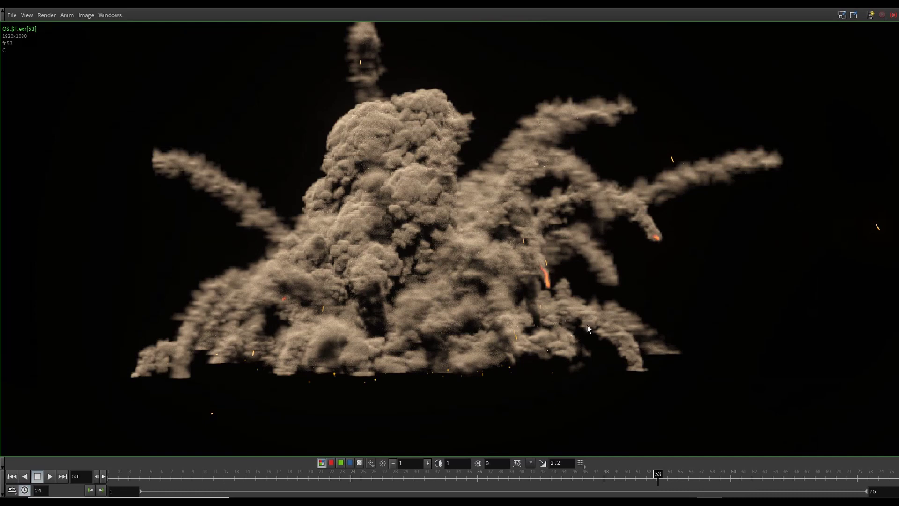
Switch to VLC media player to view the clip of the desert mountain shot.
key(alt+Tab)
key(alt+Tab)
key(alt+Tab)
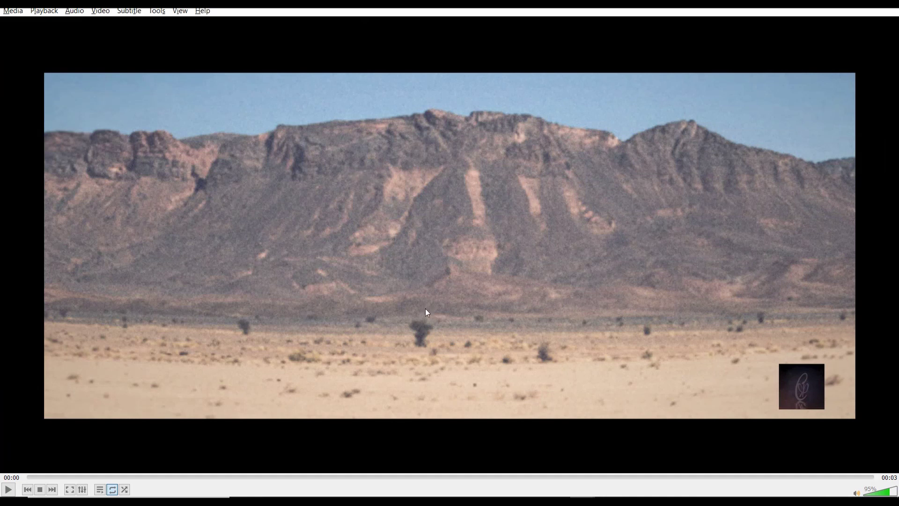
Play and pause the short desert explosion clip, and do the same with the 16-second explosion clip.
click(14, 490)
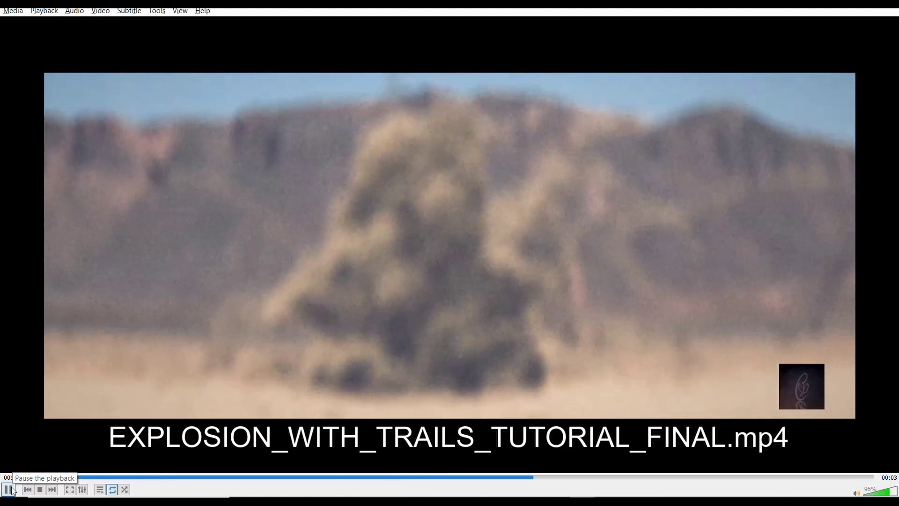
click(9, 489)
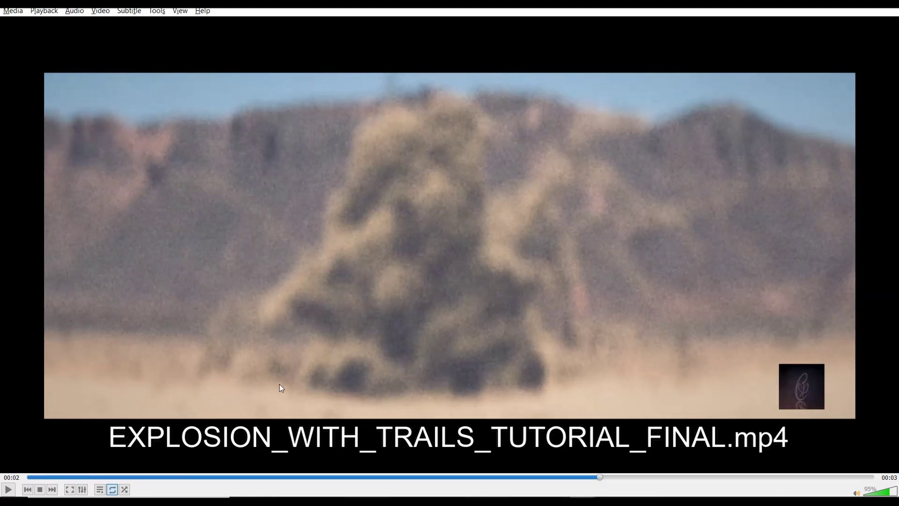
key(alt+Tab)
click(13, 491)
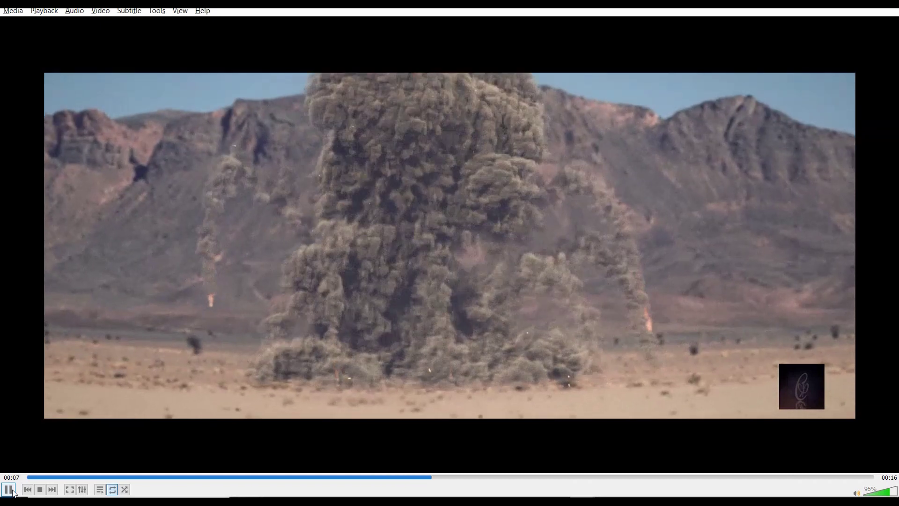
click(11, 490)
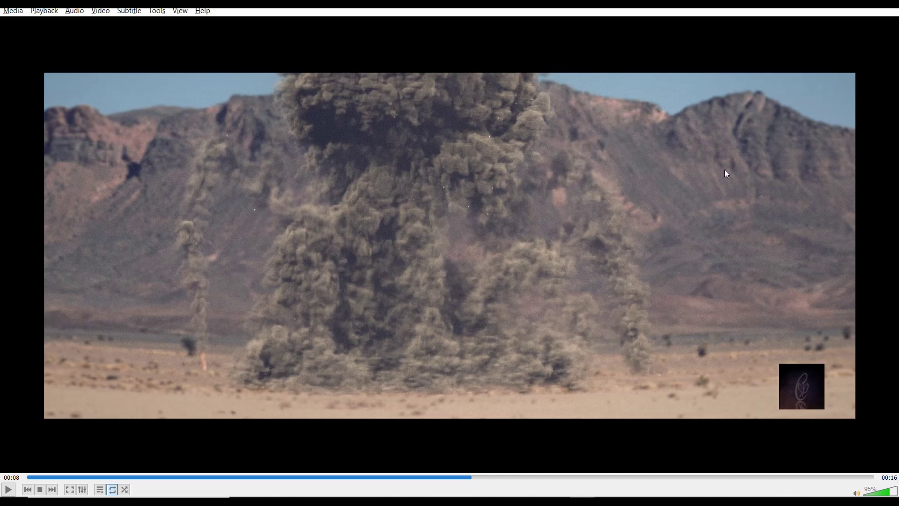
Switch to After Effects, open the Exp-Precomp composition and hide all of its visible layers.
key(alt+Tab)
key(Tab)
key(Tab)
key(Tab)
key(Tab)
key(Tab)
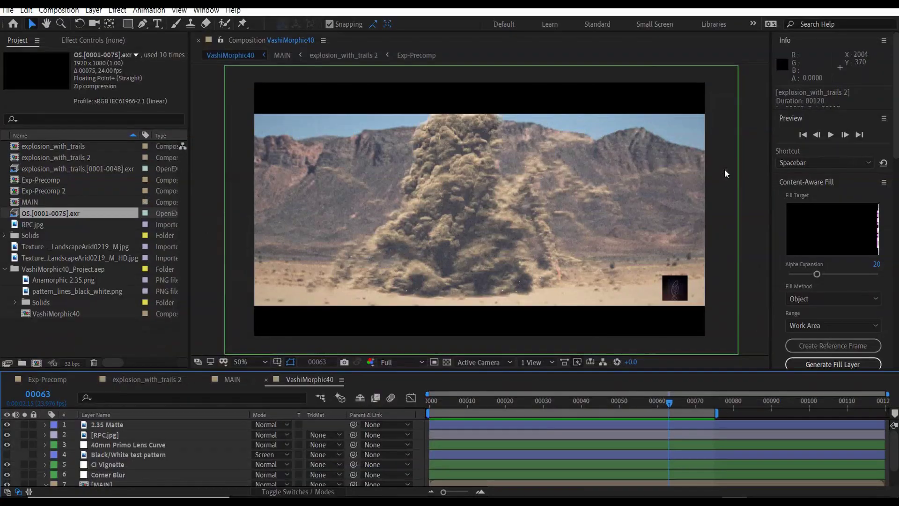
click(47, 381)
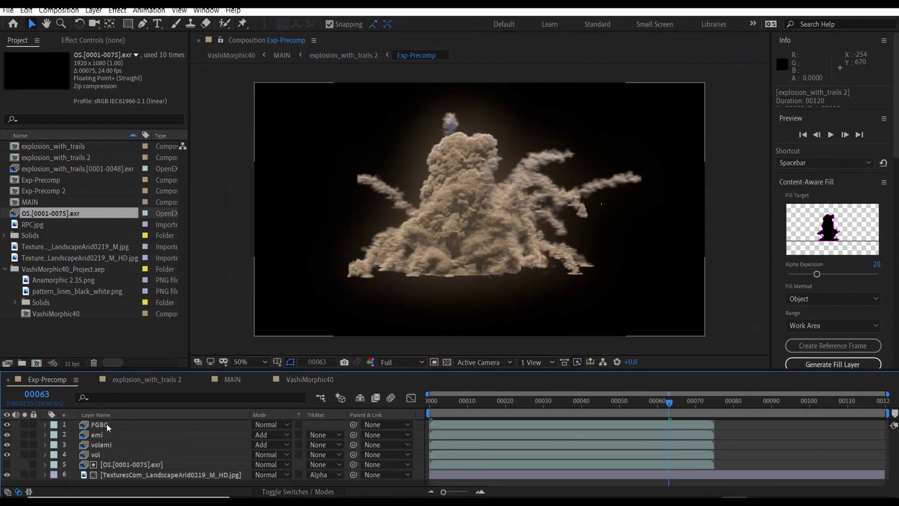
click(7, 475)
drag(6, 455, 6, 428)
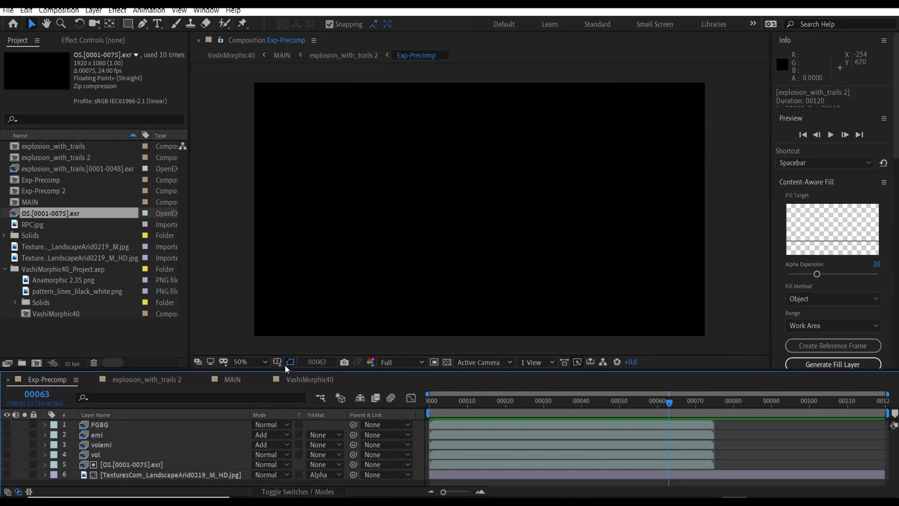
Show the vol layer and inspect the channel options of its EXtractoR effect, cancelling the dialog without changes.
click(95, 455)
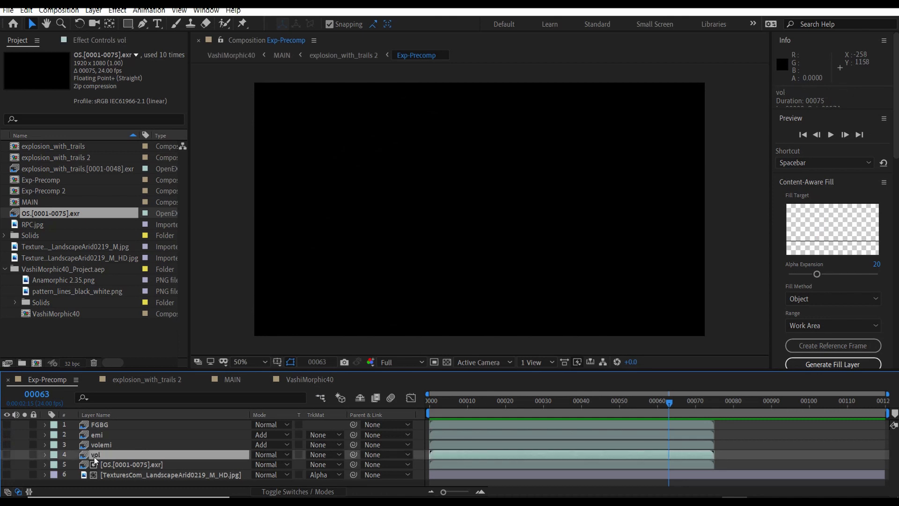
click(8, 454)
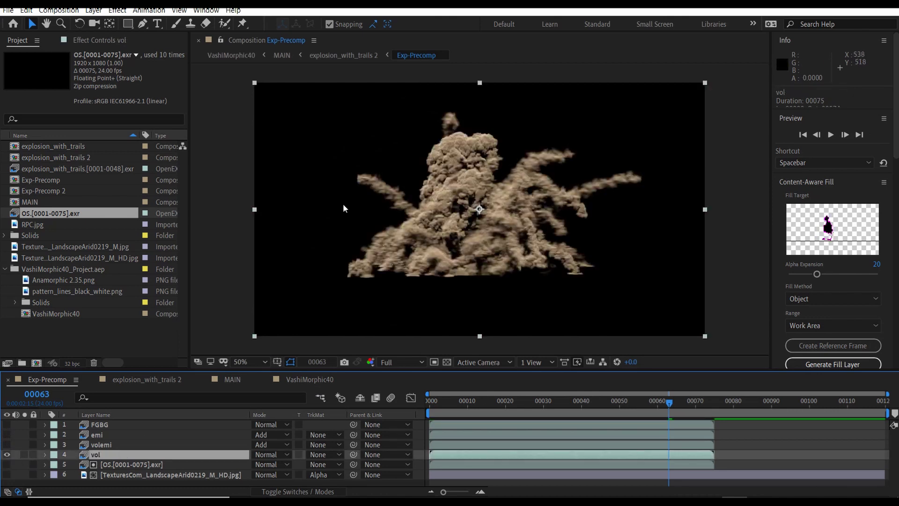
click(93, 41)
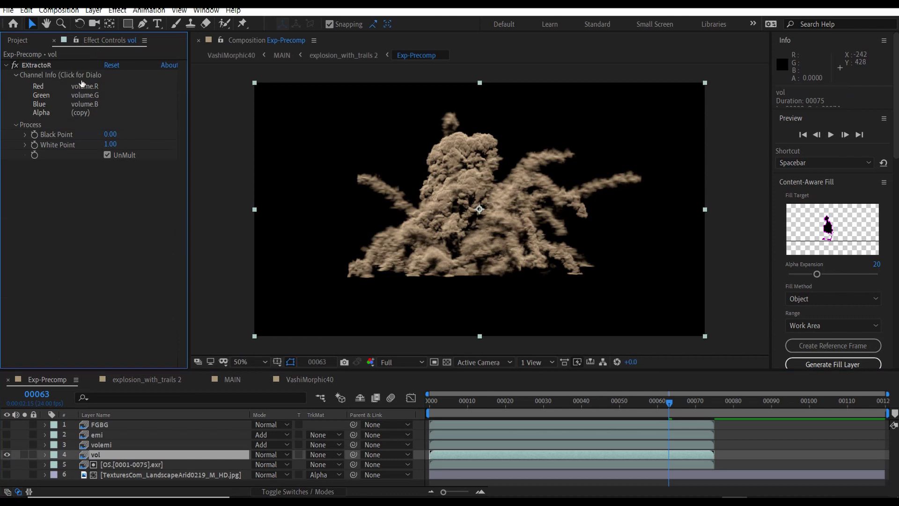
click(37, 66)
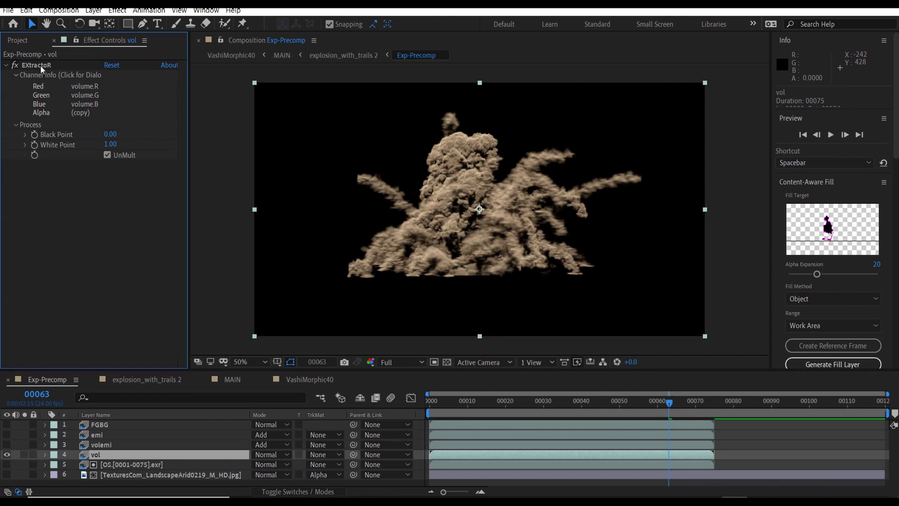
click(93, 92)
click(427, 219)
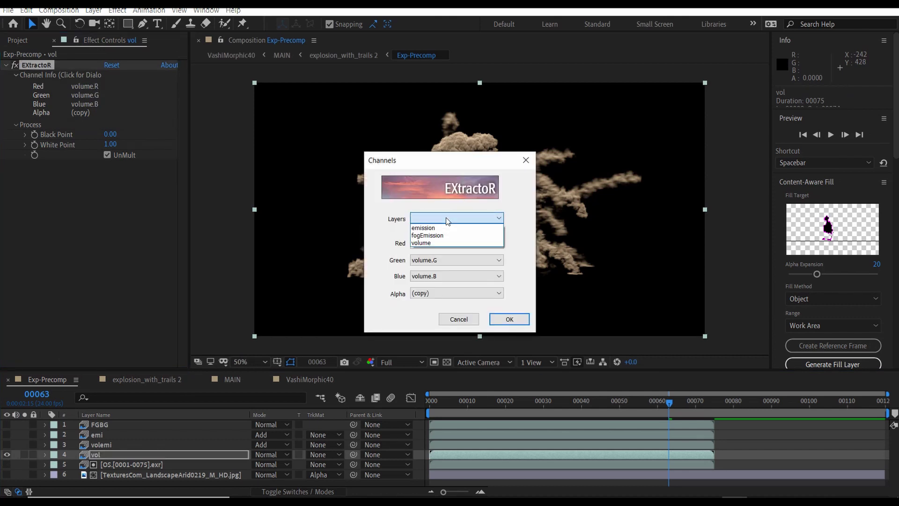
click(453, 243)
click(459, 319)
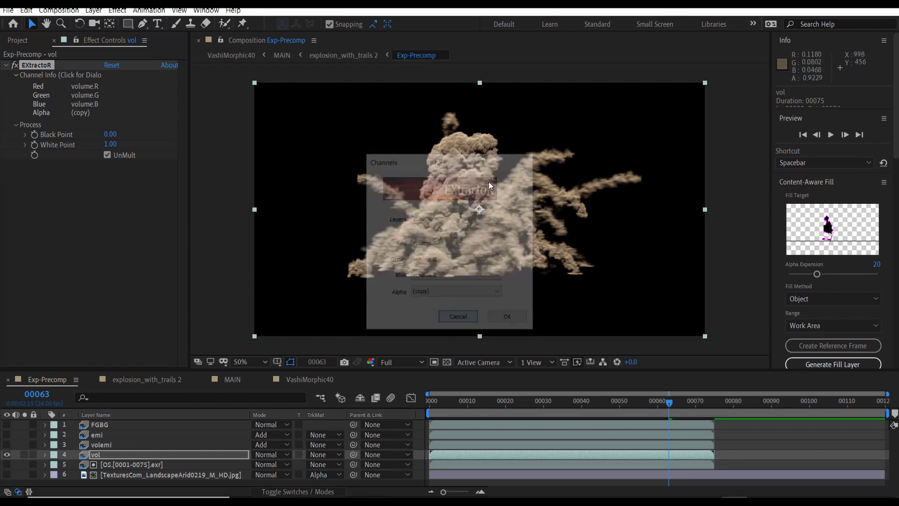
Show the volemi and emi layers on top of vol, checking the EXtractoR channels of each.
click(112, 446)
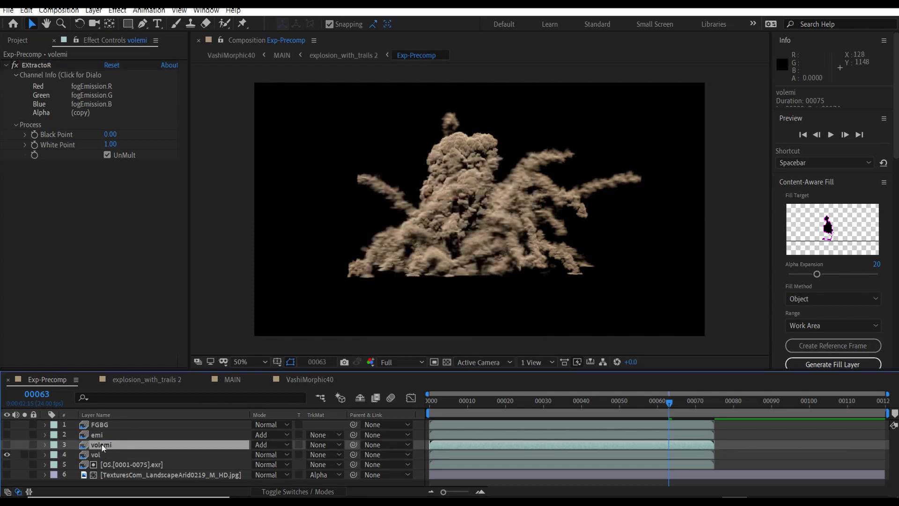
drag(7, 445, 7, 454)
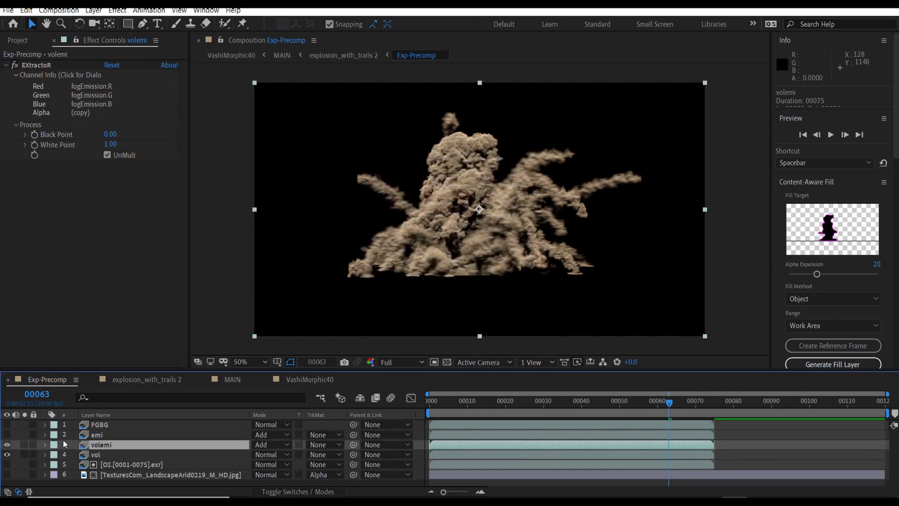
key(ctrl+Up)
click(7, 435)
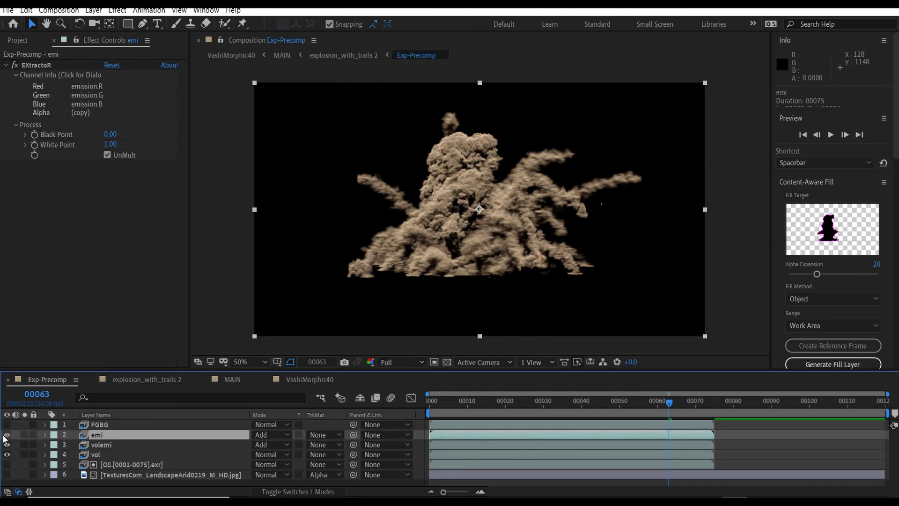
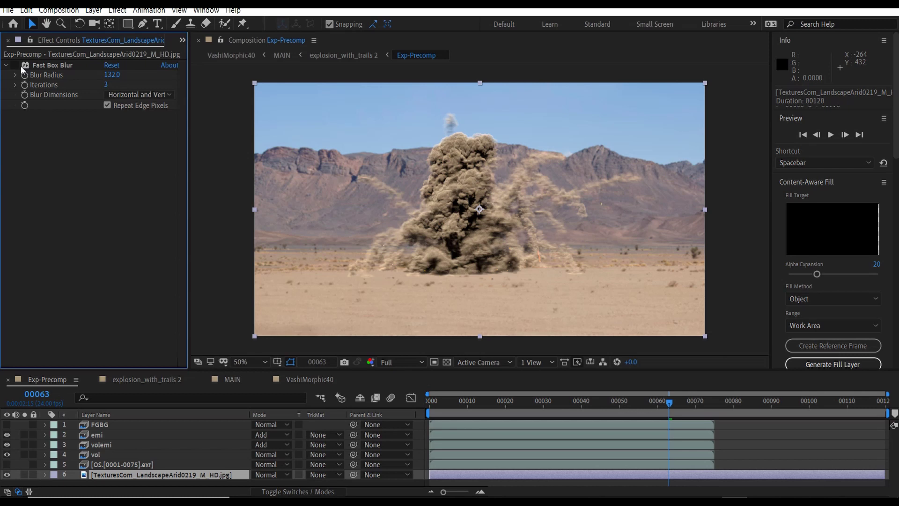
Enable the Fast Box Blur on the landscape texture layer and set its track matte to Alpha Matte "OS.[0001-0075].exr".
click(14, 65)
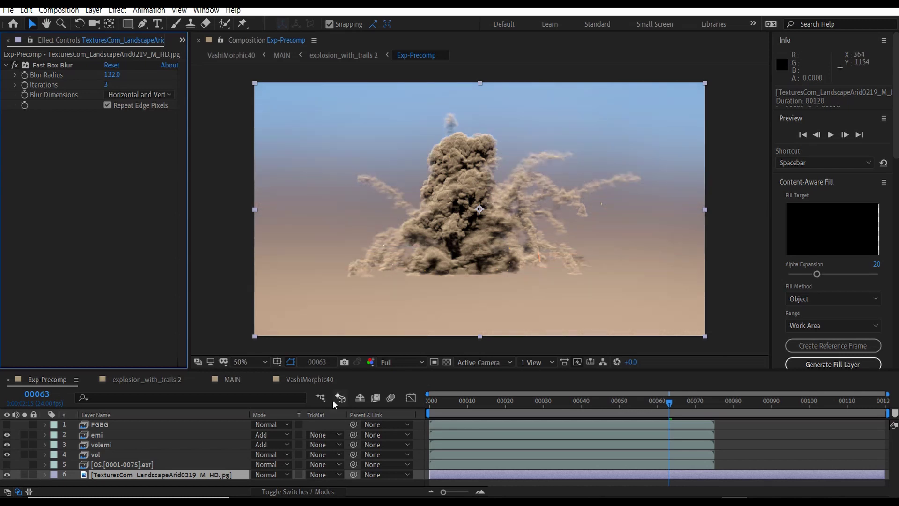
click(324, 475)
click(343, 431)
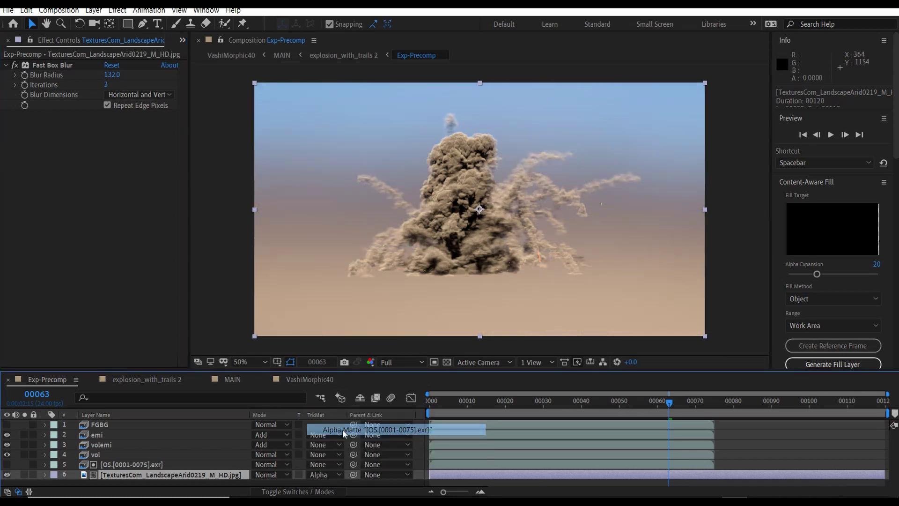
Solo the OS.[0001-0075].exr matte layer to check its alpha against the transparency grid, and restore the full composite view.
click(165, 465)
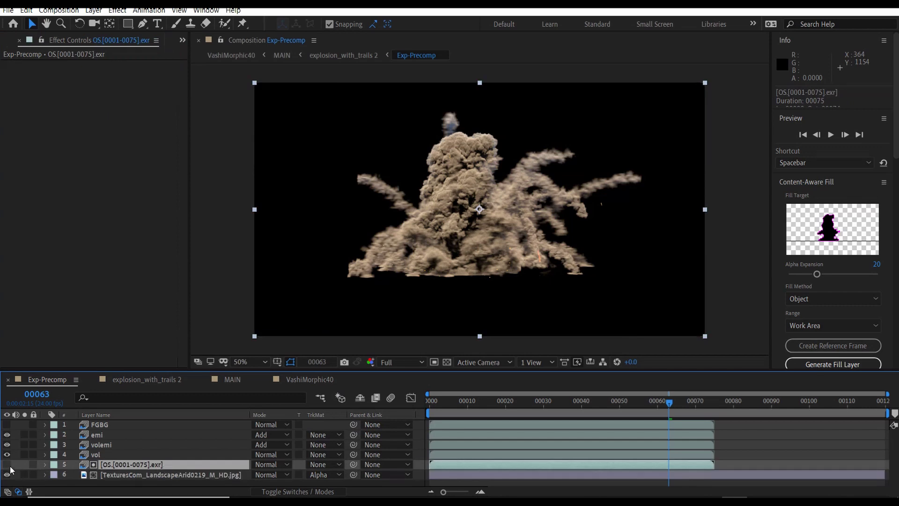
click(24, 464)
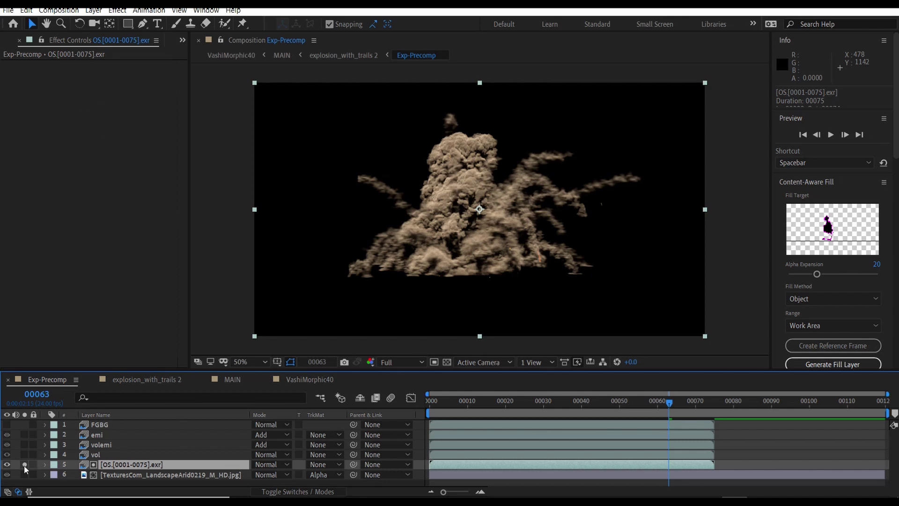
click(447, 362)
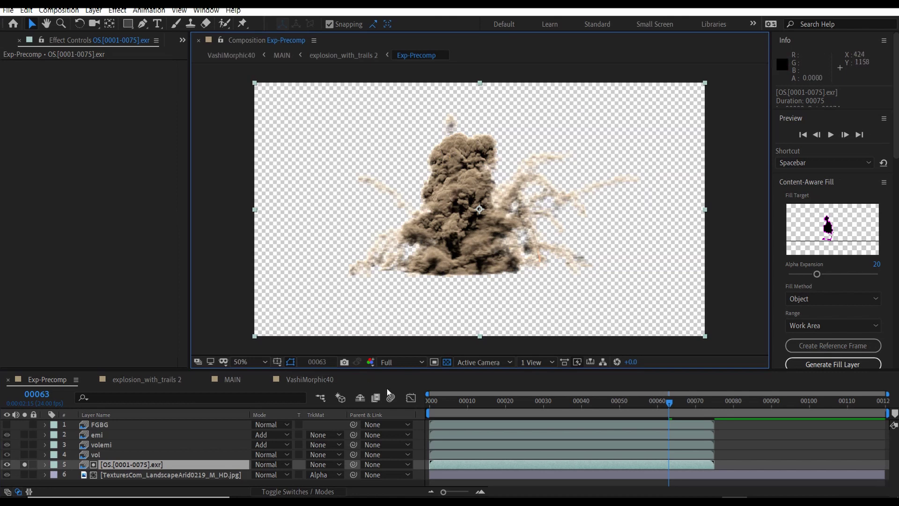
click(448, 364)
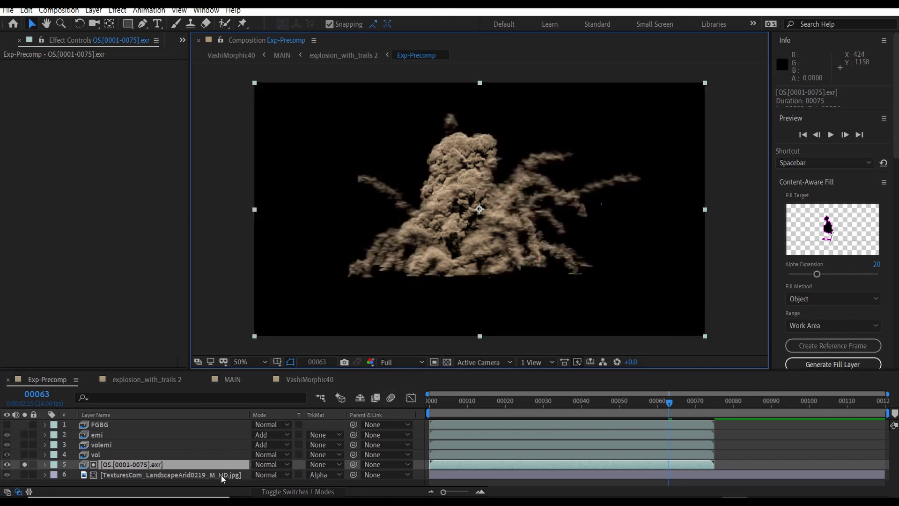
click(6, 464)
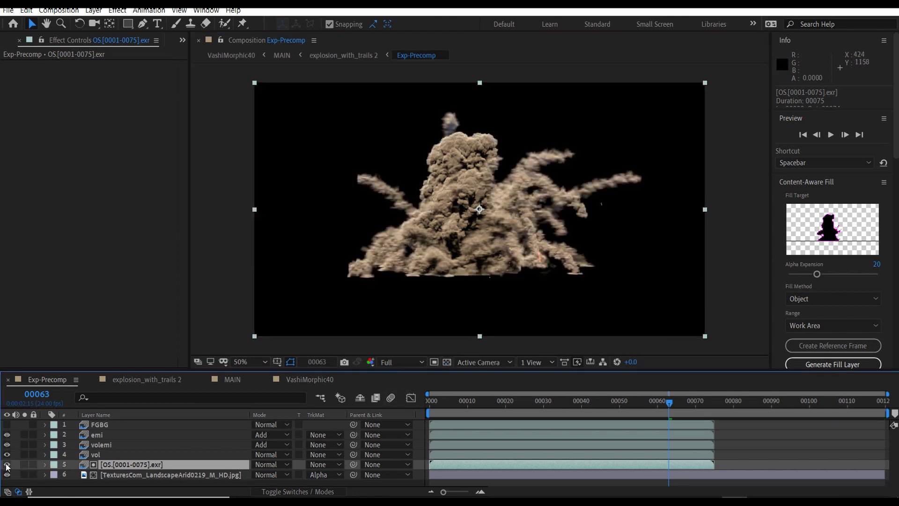
Check the landscape texture layer's Alpha Matte option and compare the composite with that layer hidden and shown.
click(189, 474)
click(317, 474)
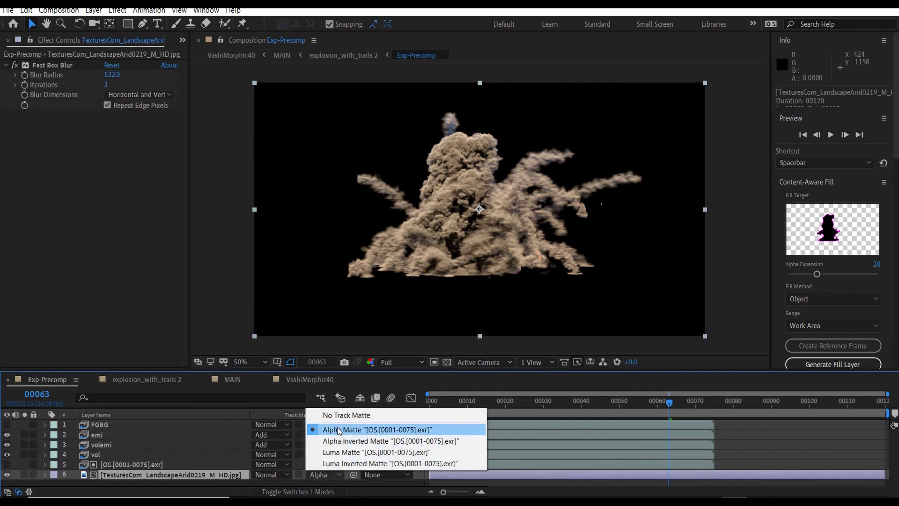
click(361, 430)
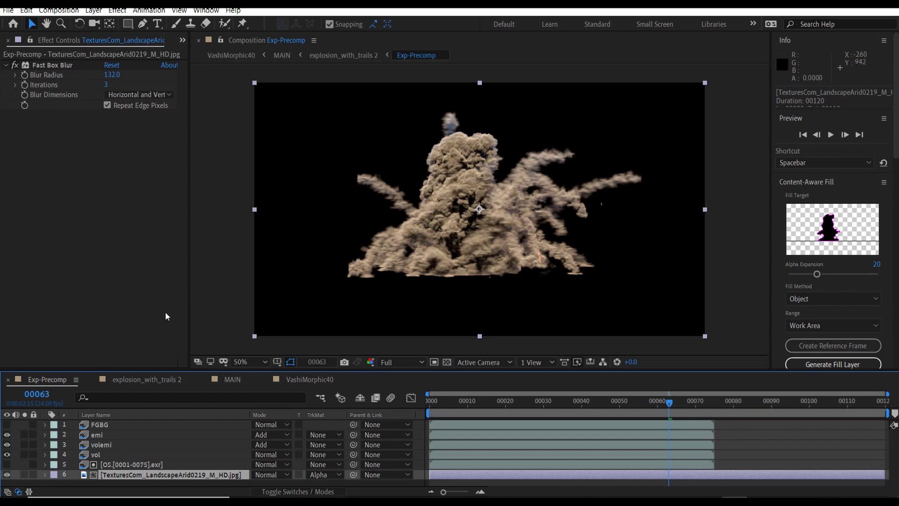
click(7, 474)
click(7, 474)
Show and solo the FGBG layer, comparing it with its Fast Box Blur disabled and enabled.
click(6, 424)
click(112, 424)
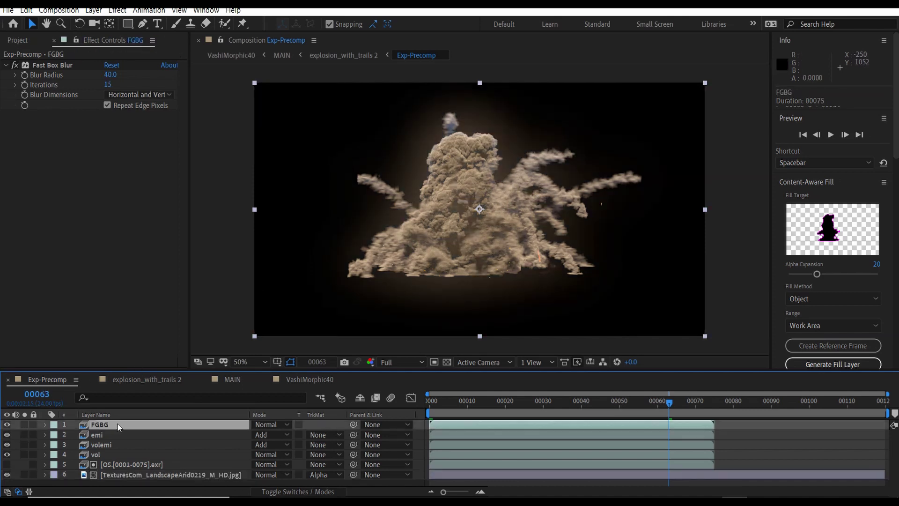
click(23, 424)
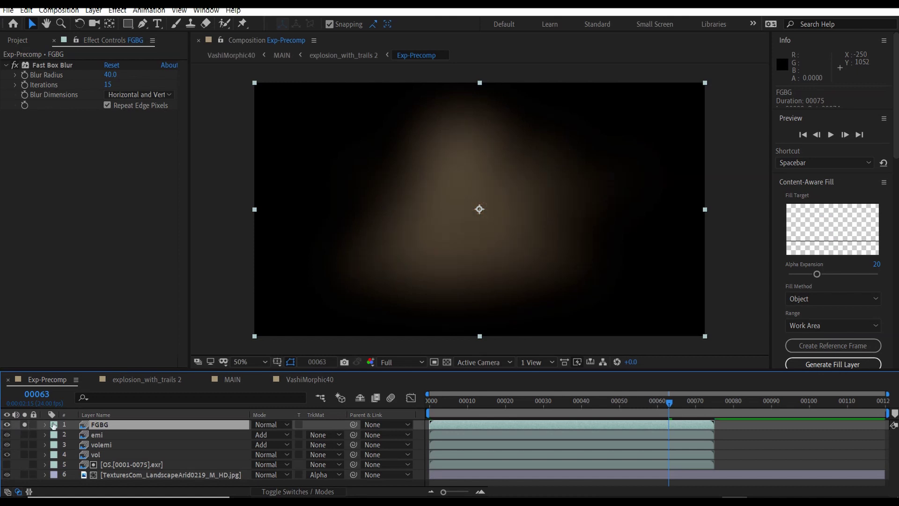
click(14, 65)
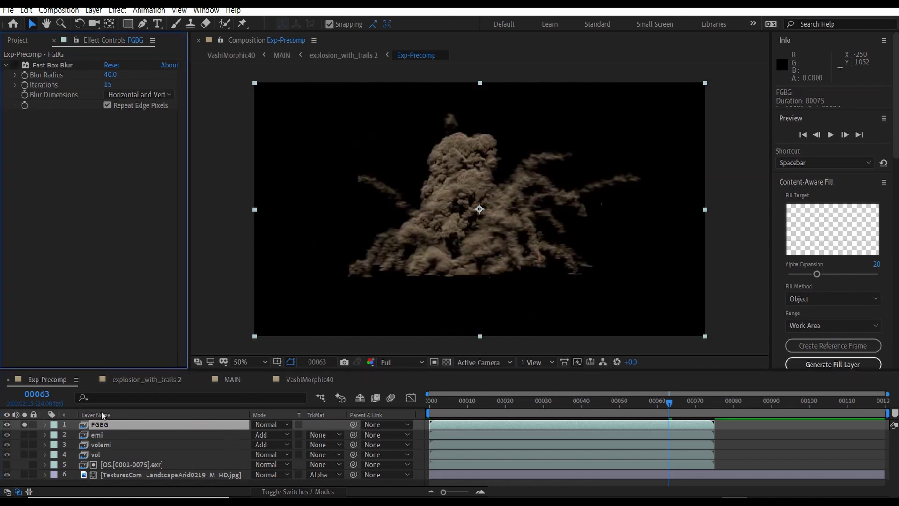
click(15, 65)
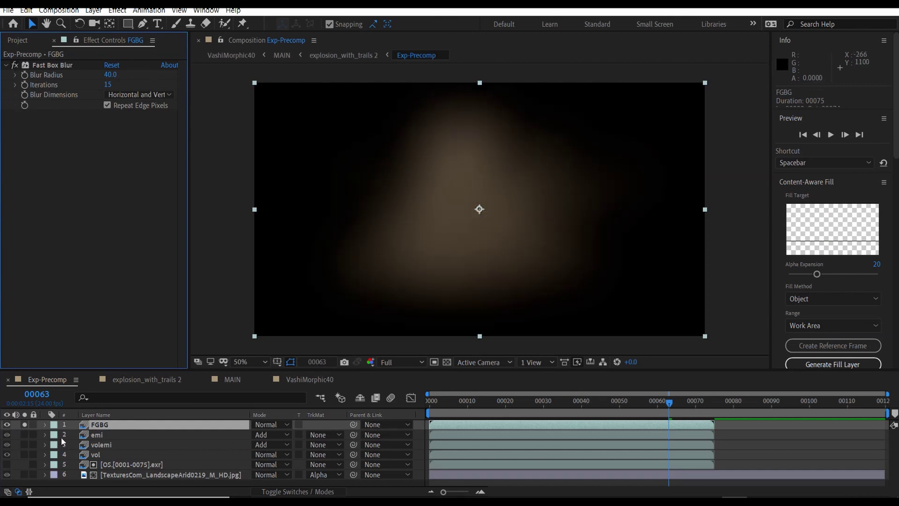
Compare the full composite with the FGBG layer hidden and shown, leaving it visible, and go to frame 35.
click(6, 424)
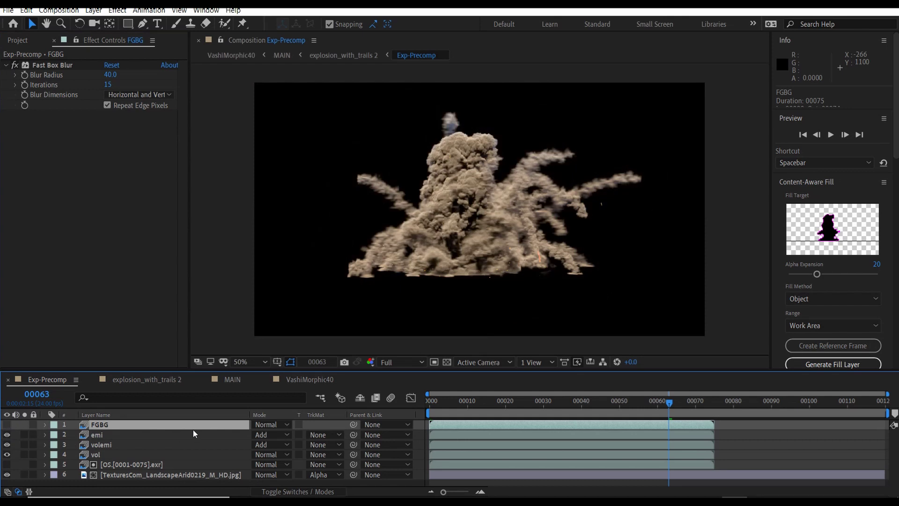
click(137, 433)
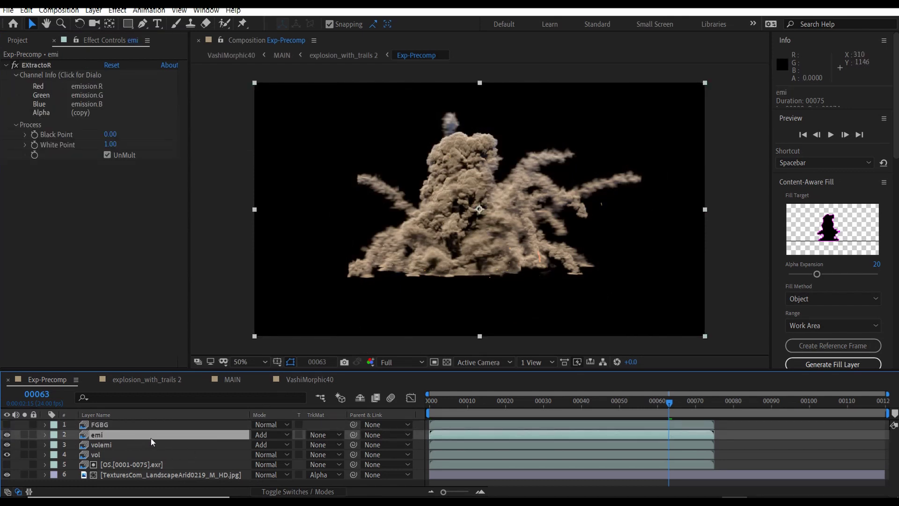
click(111, 426)
key(ctrl+shift+a)
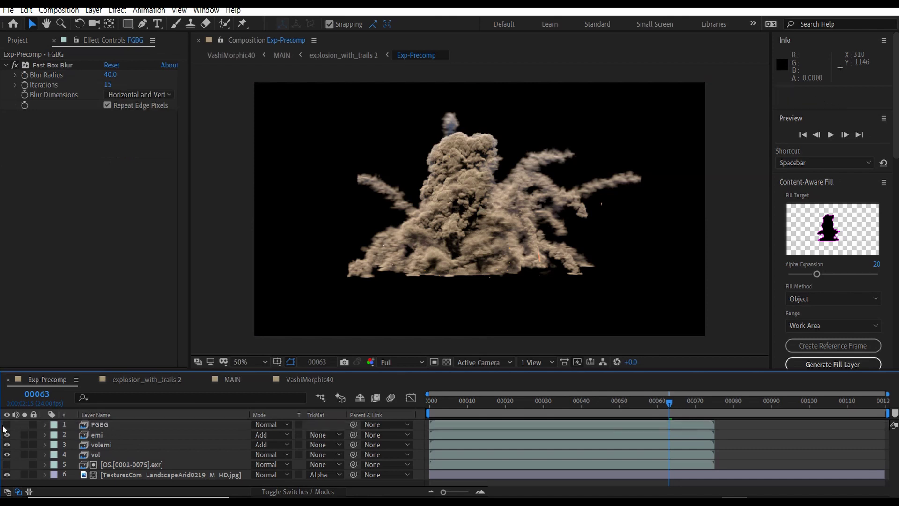
click(7, 425)
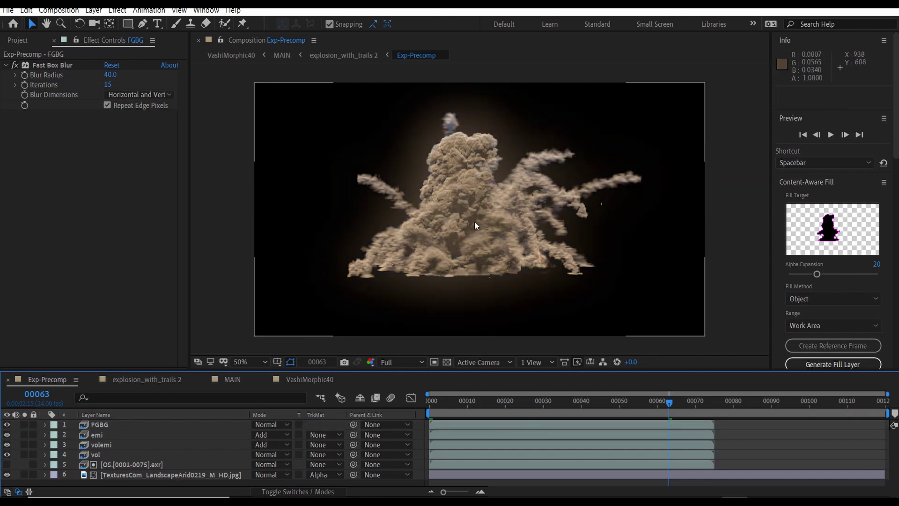
click(561, 404)
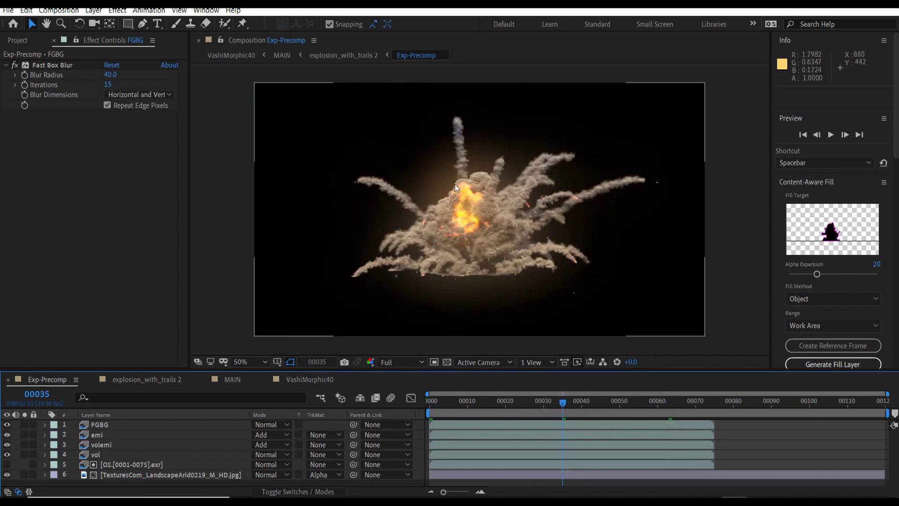
Compare the composite with the FGBG layer hidden and shown, and set that layer's blending mode to Add.
click(6, 426)
click(7, 425)
click(271, 424)
click(309, 116)
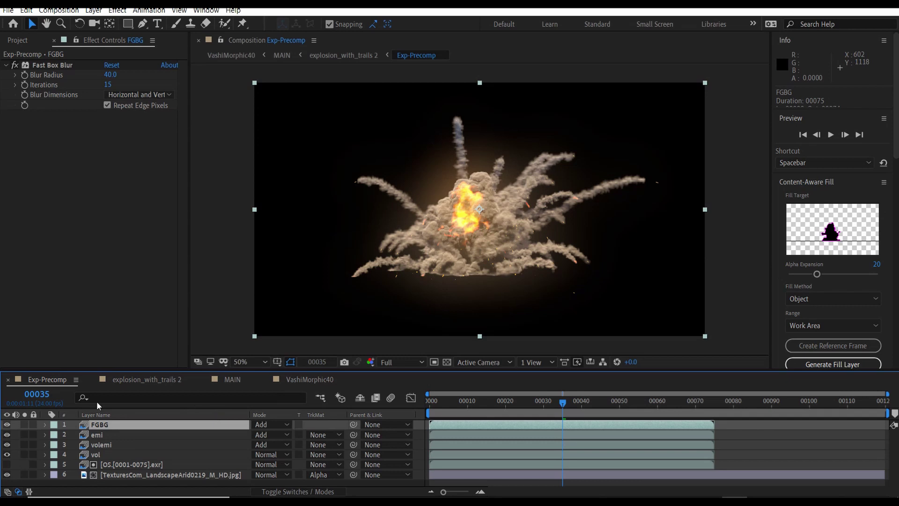
Switch to the explosion_with_trails 2 composition and inspect its Exp-Precomp and Exp-Precomp 2 layers alongside their project items.
click(141, 382)
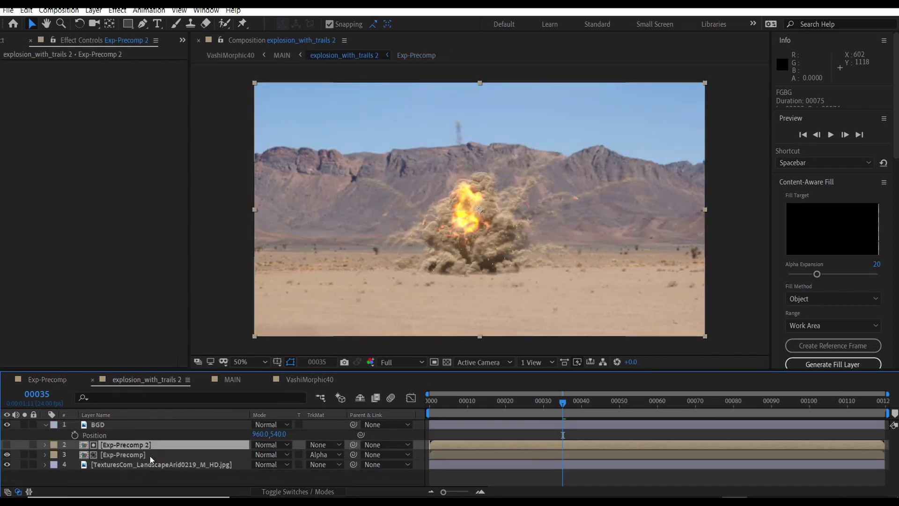
click(148, 457)
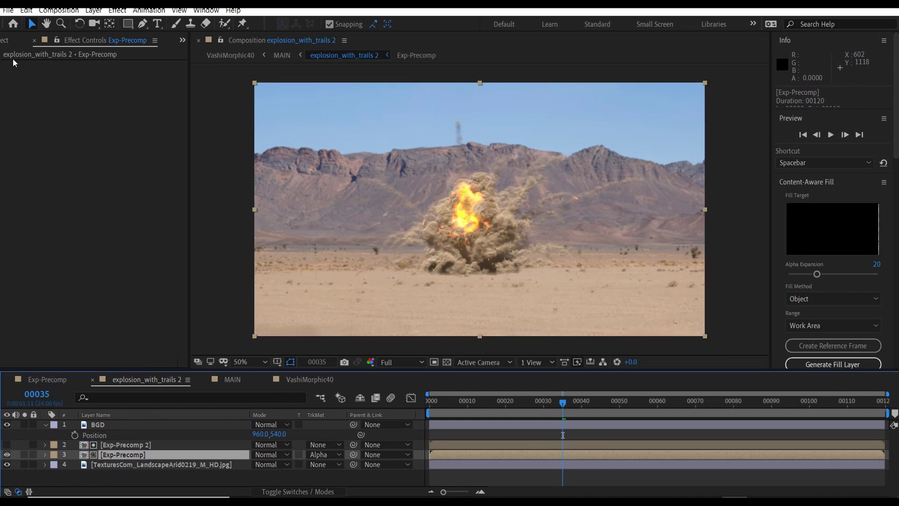
click(10, 43)
click(46, 195)
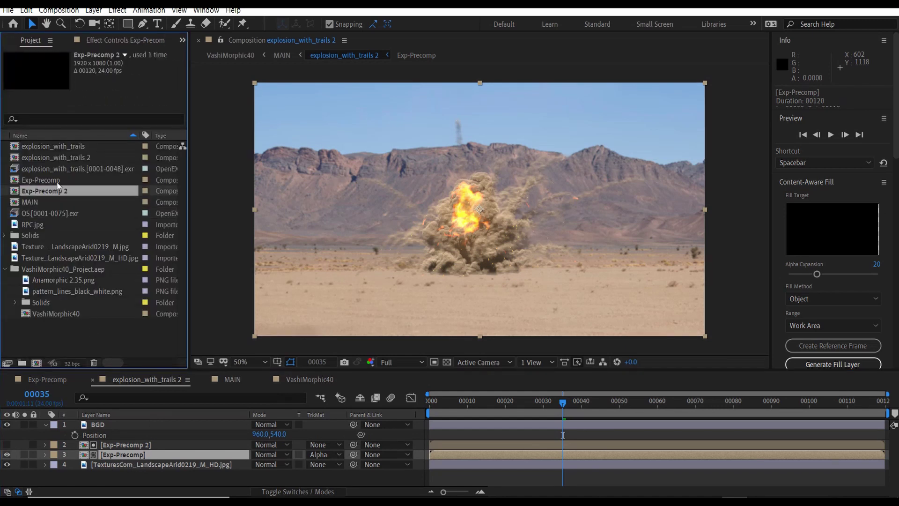
click(57, 182)
click(134, 455)
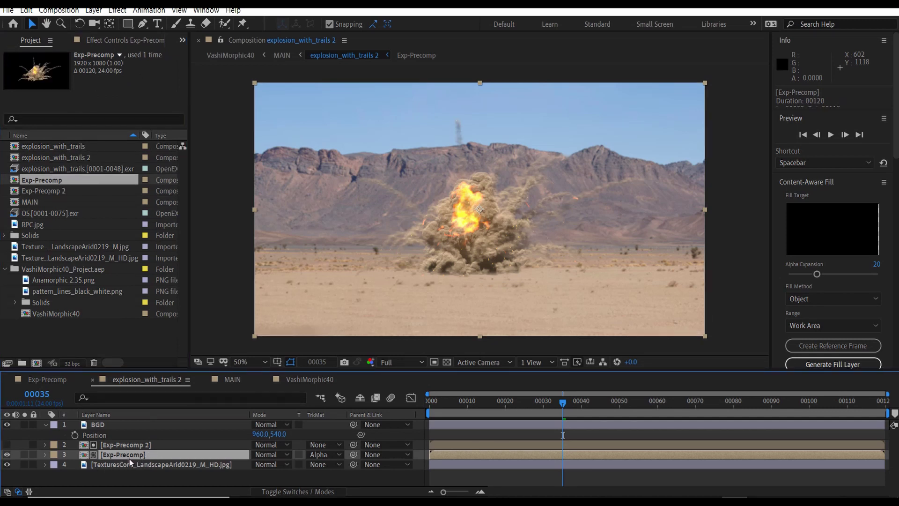
click(138, 447)
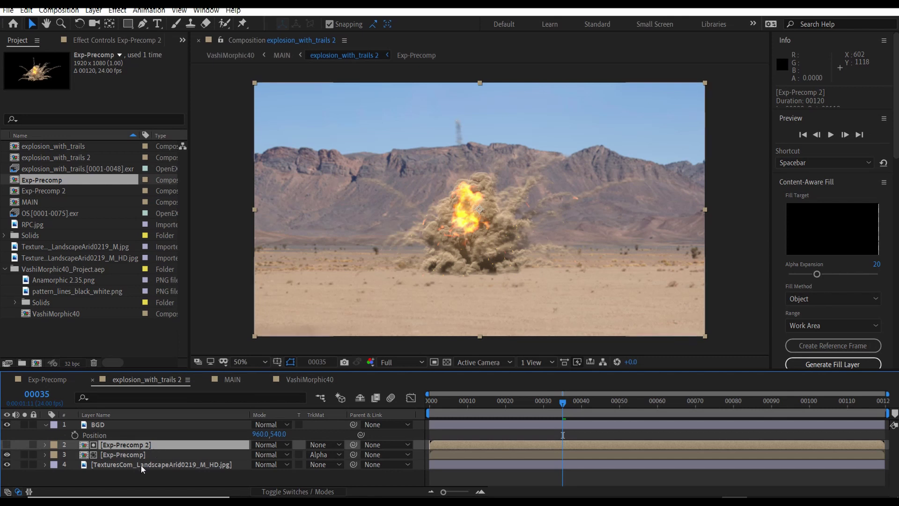
click(158, 453)
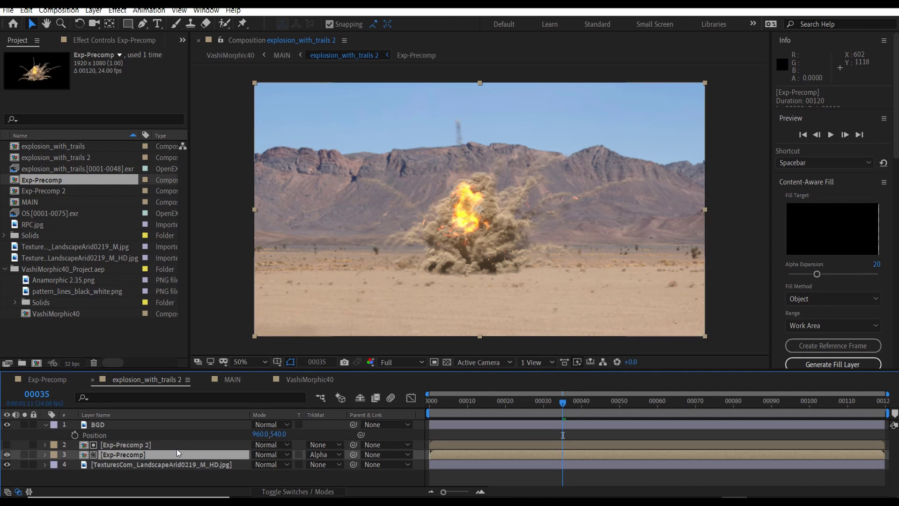
click(163, 444)
click(161, 456)
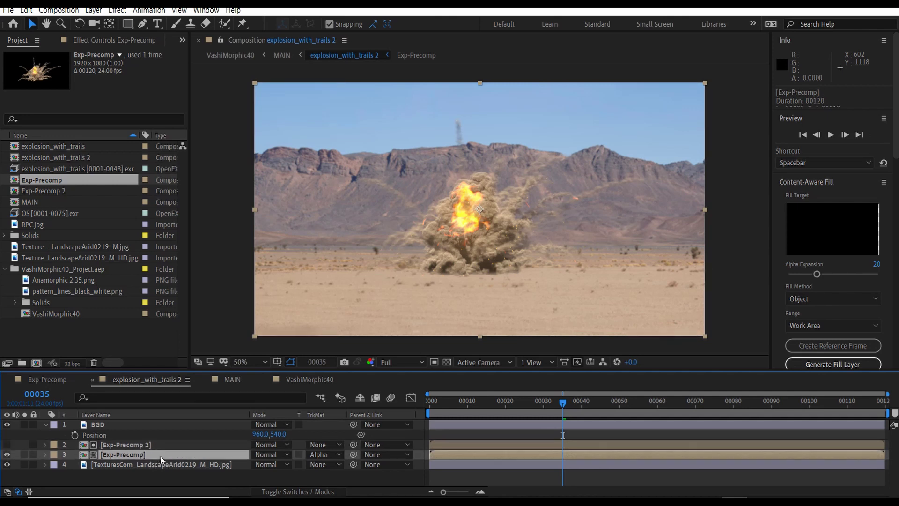
Compare the thumbnails of the Exp-Precomp and Exp-Precomp 2 project items, and save the project.
click(61, 191)
click(63, 183)
click(63, 192)
click(71, 184)
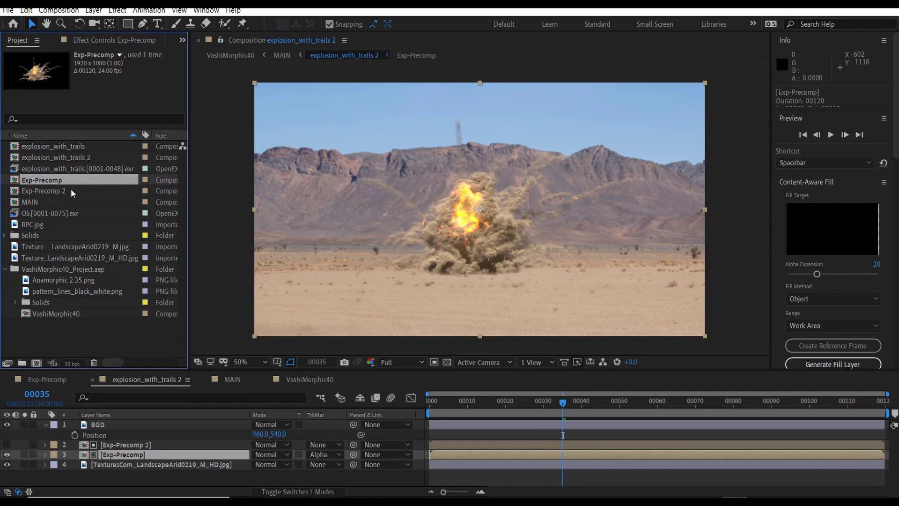
click(71, 192)
key(ctrl+s)
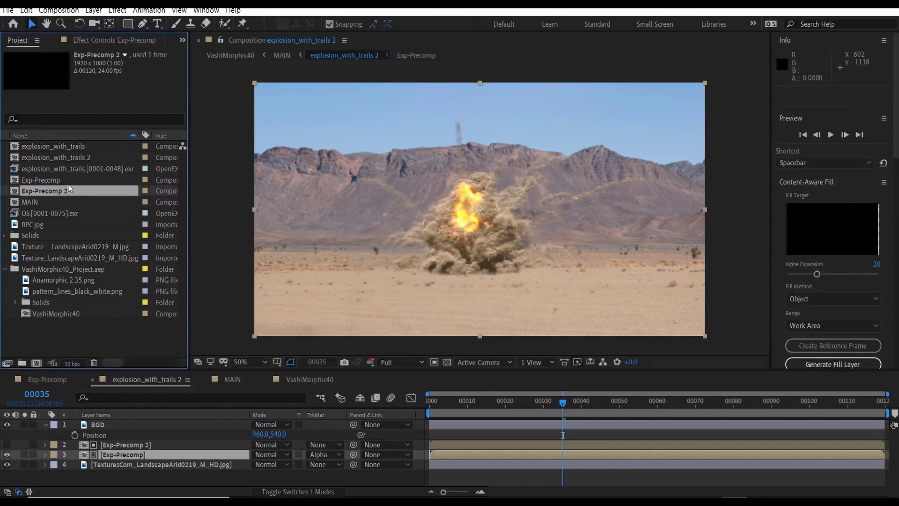
click(69, 183)
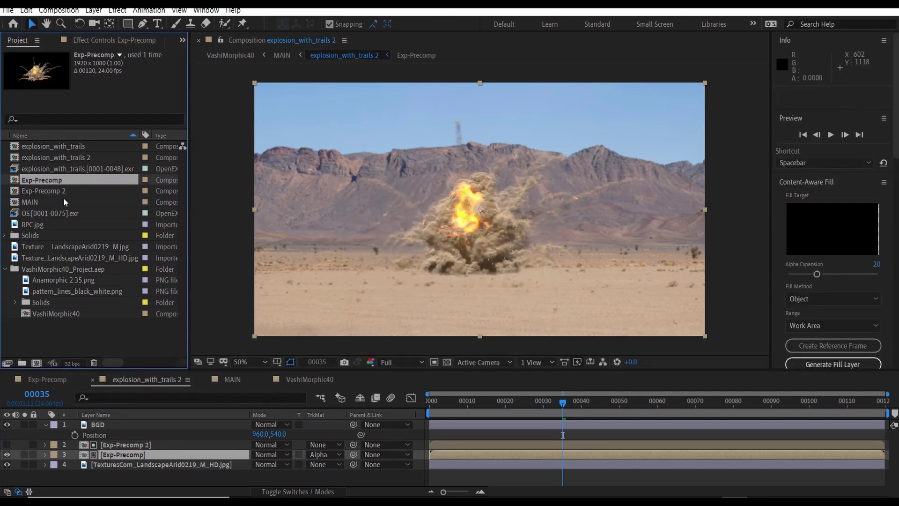
Show and solo the Exp-Precomp 2 matte layer, check it against the transparency grid, and restore the full composite with the layer hidden.
click(149, 447)
click(3, 448)
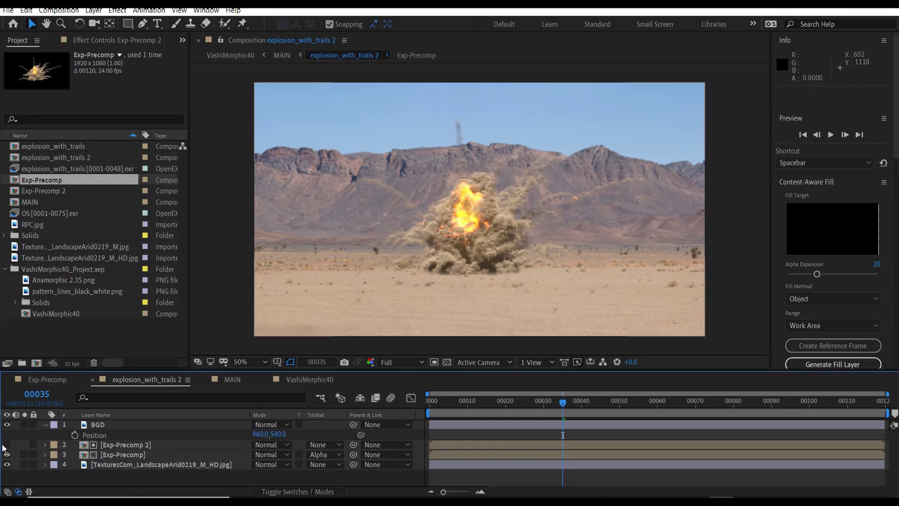
click(6, 445)
click(24, 444)
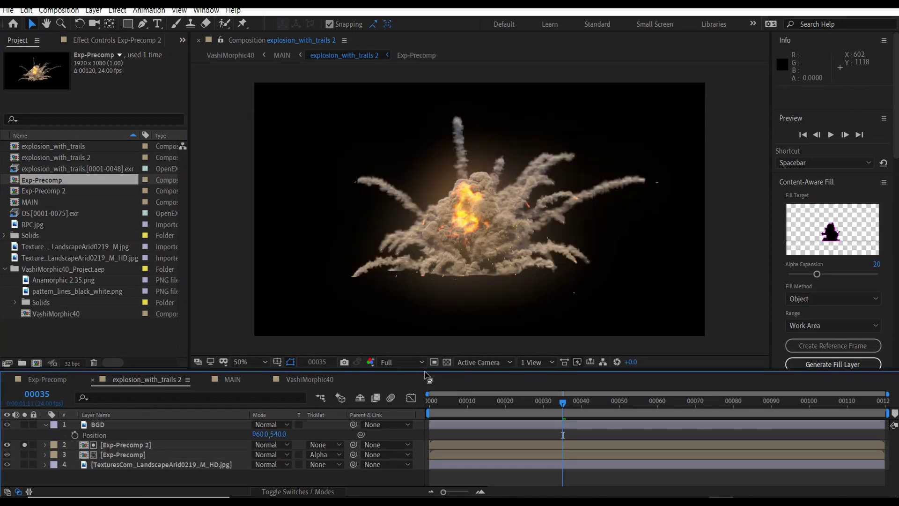
click(447, 362)
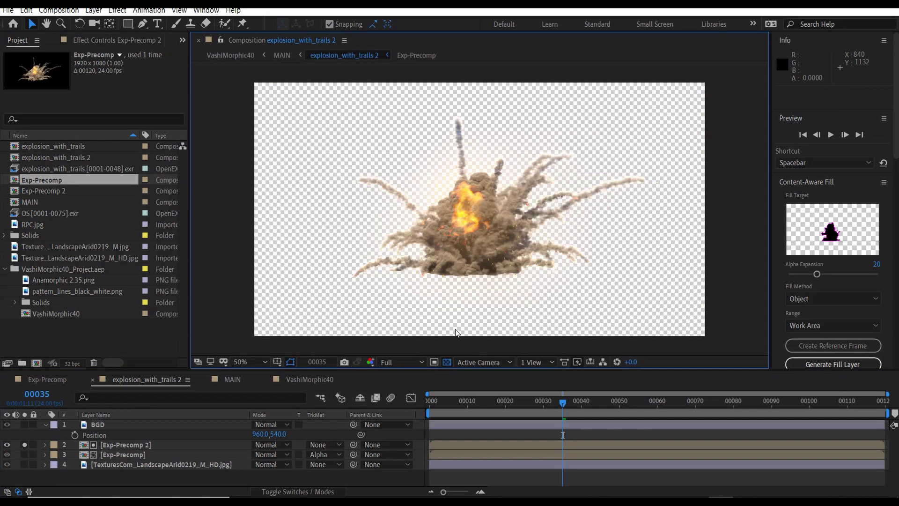
click(447, 362)
click(24, 444)
click(6, 445)
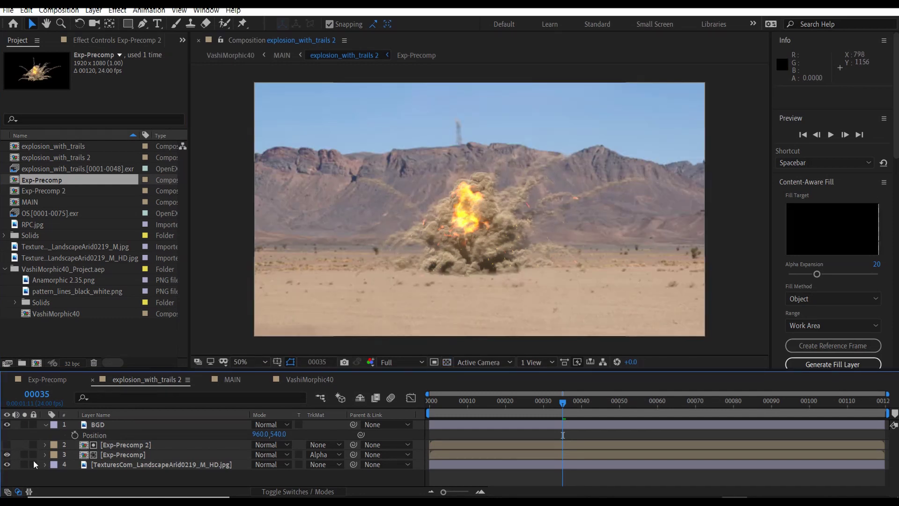
Check the Exp-Precomp layer's track matte options, with Exp-Precomp 2 directly above as the matte source.
click(153, 455)
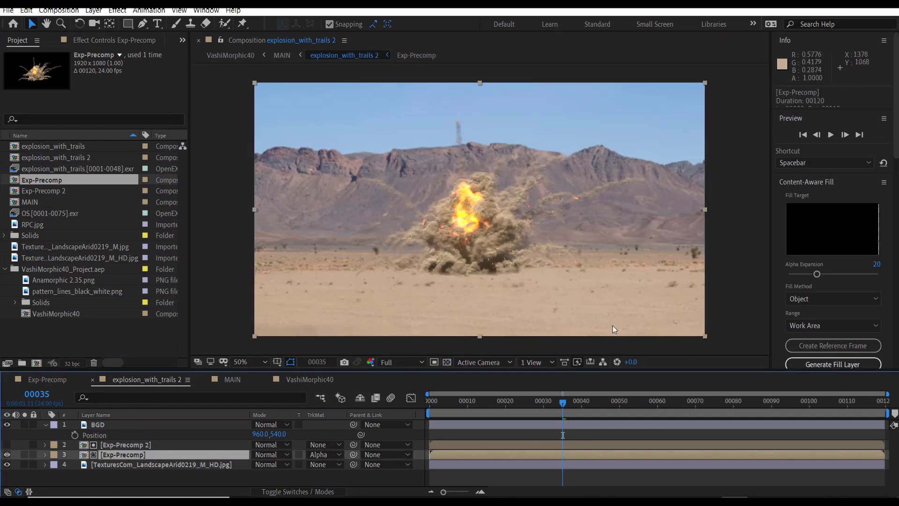
click(152, 444)
click(153, 455)
click(316, 458)
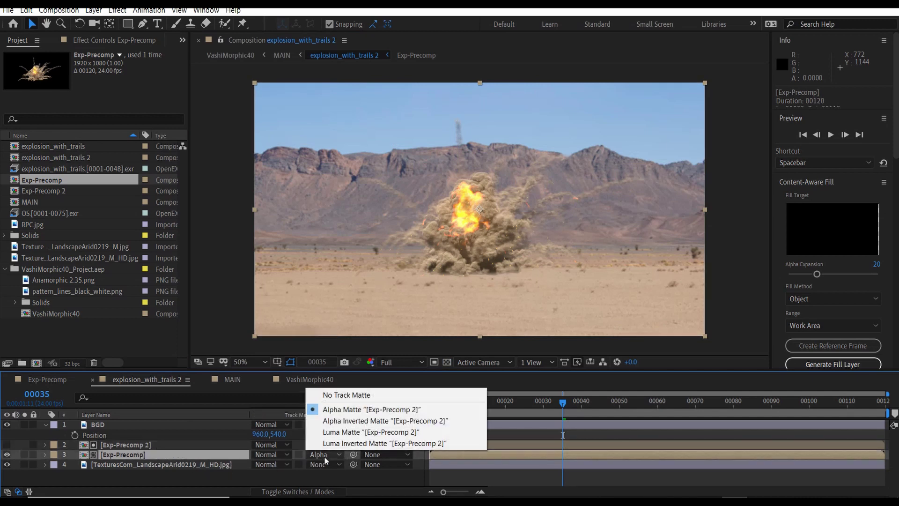
click(133, 459)
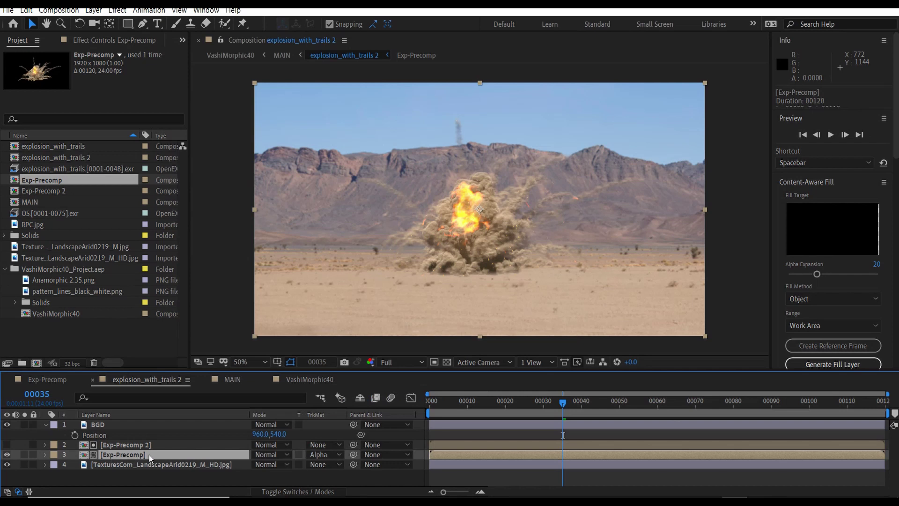
Compare the explosion's smoke trails up close with Exp-Precomp set to No Track Matte and then back to Alpha Matte "[Exp-Precomp 2]".
click(322, 457)
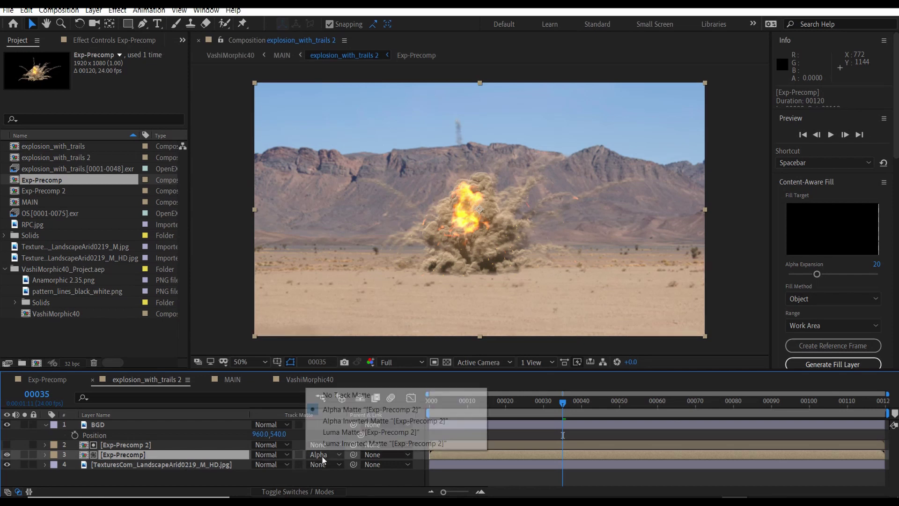
click(344, 396)
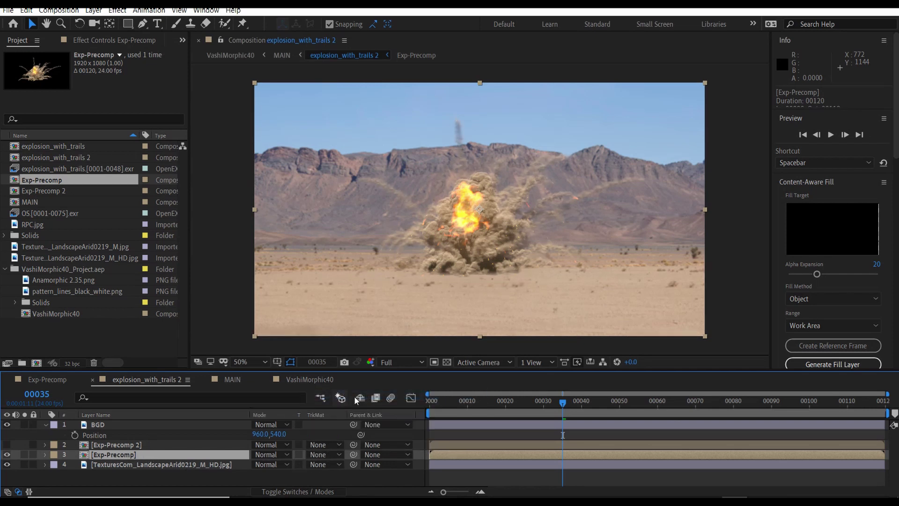
scroll(569, 210, down, 2)
scroll(553, 191, up, 3)
key(v)
scroll(573, 216, up, 1)
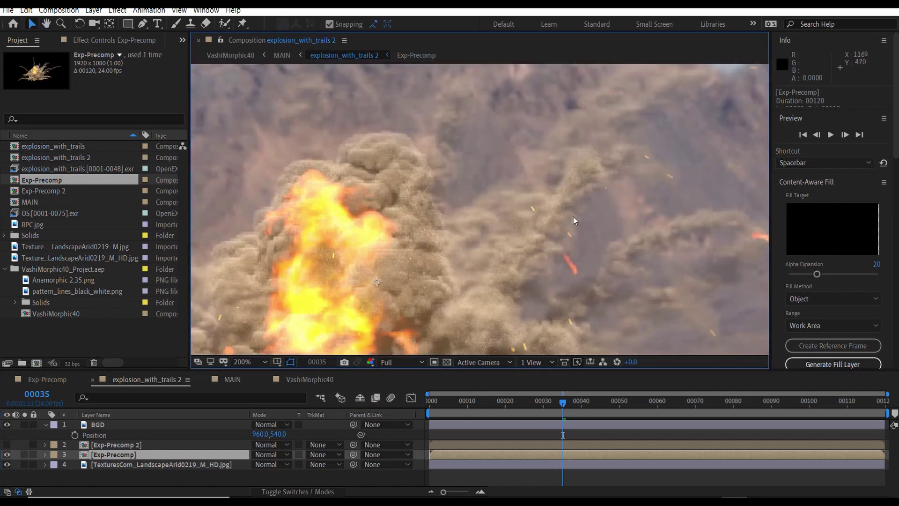
scroll(593, 241, up, 1)
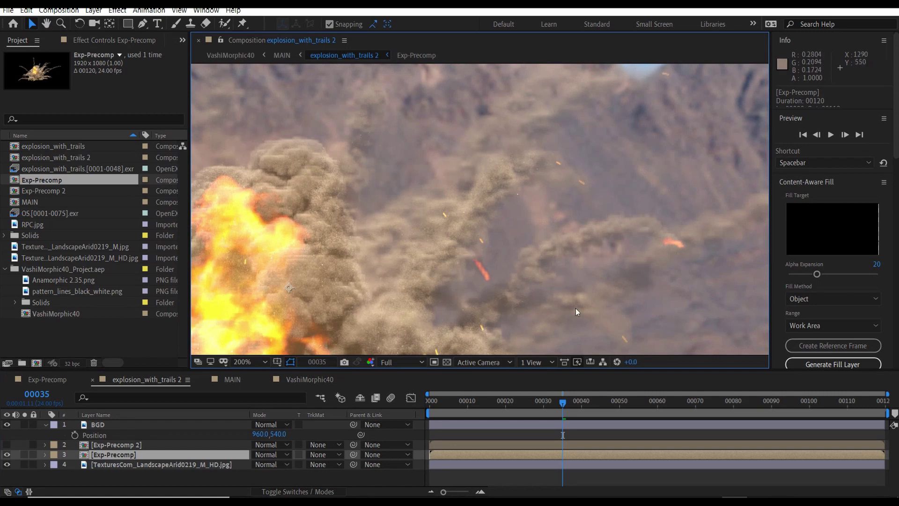
click(322, 455)
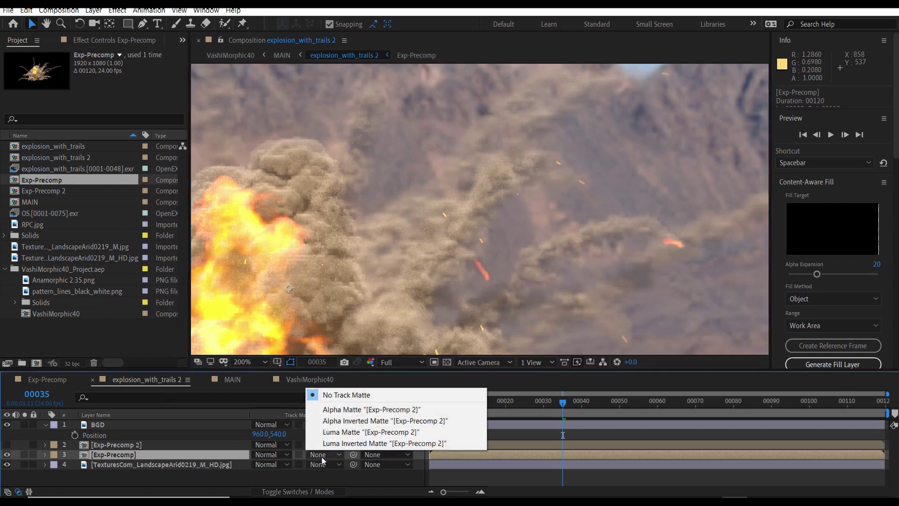
click(332, 410)
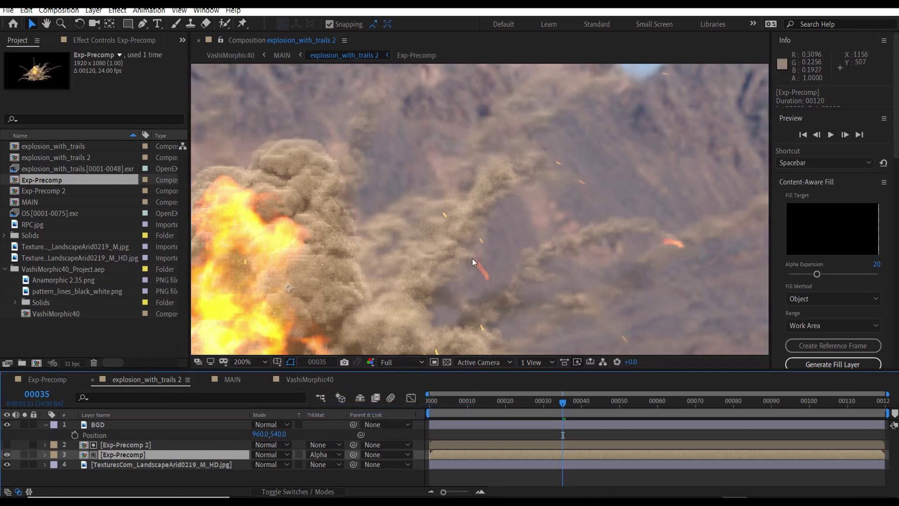
scroll(467, 193, down, 4)
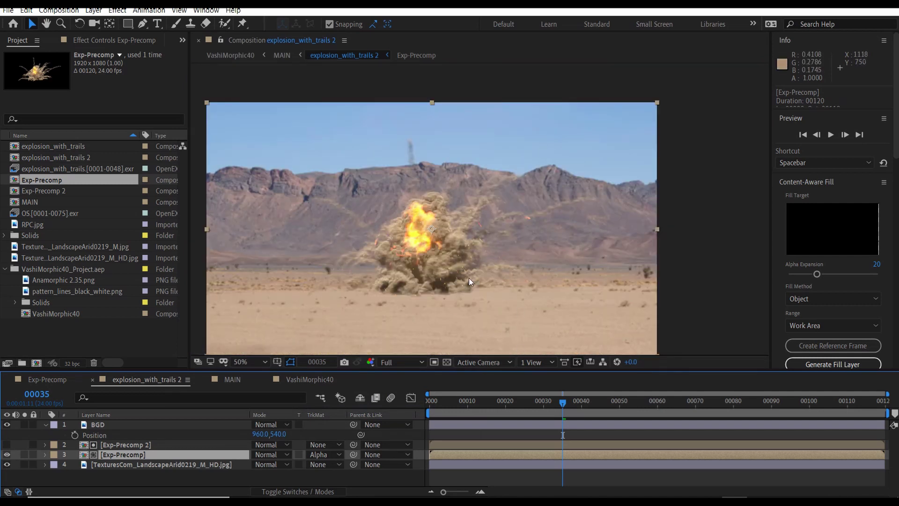
scroll(469, 278, up, 1)
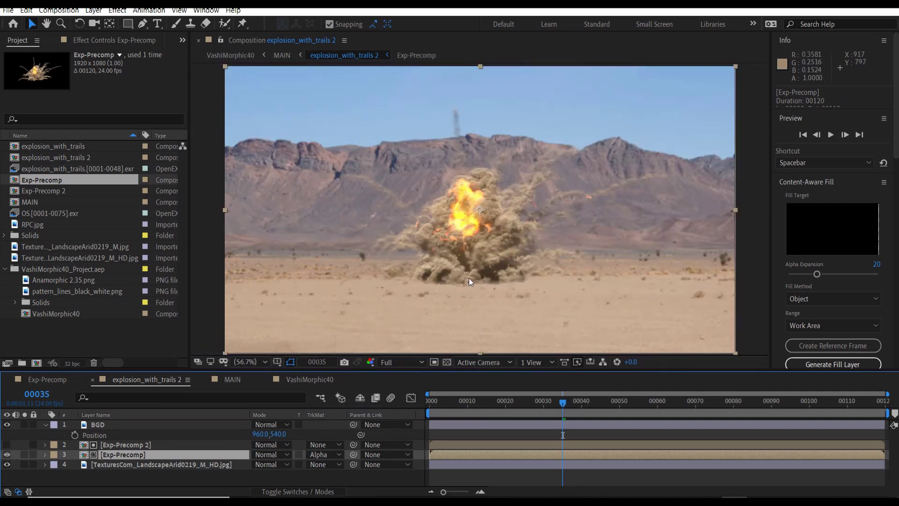
Collapse the BGD layer's properties and compare its soloed light wrap with the full composite up close.
click(103, 429)
click(45, 424)
click(22, 425)
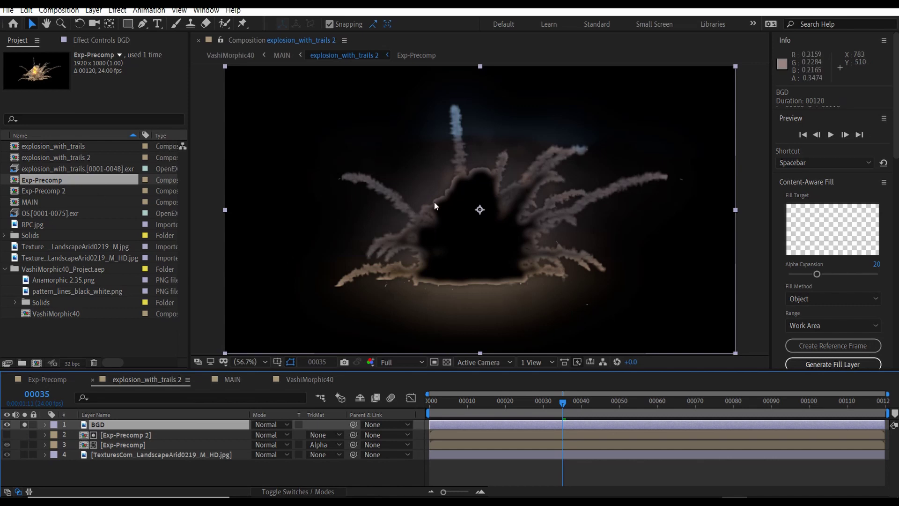
scroll(532, 160, up, 2)
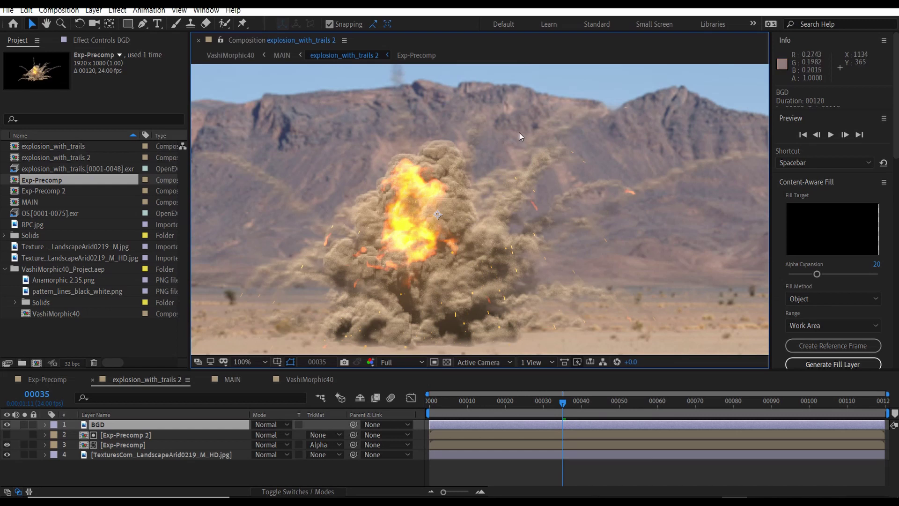
drag(492, 125, 497, 159)
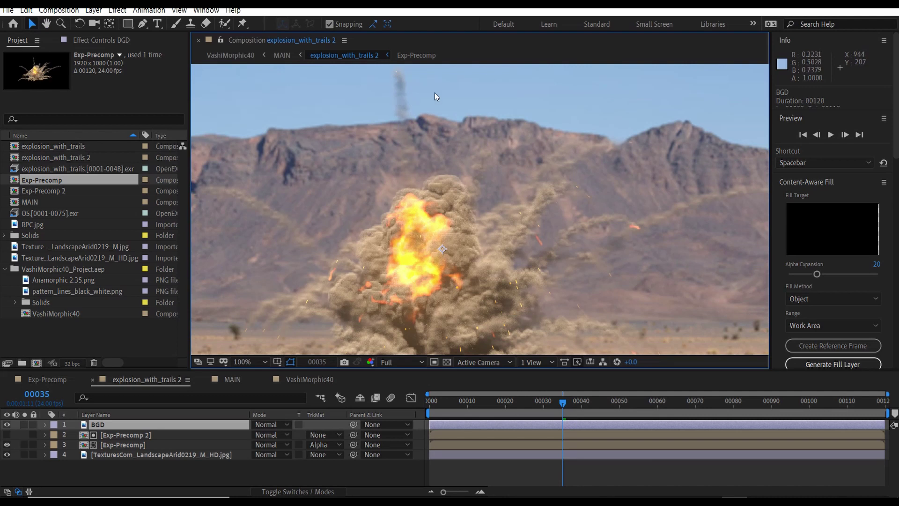
click(26, 424)
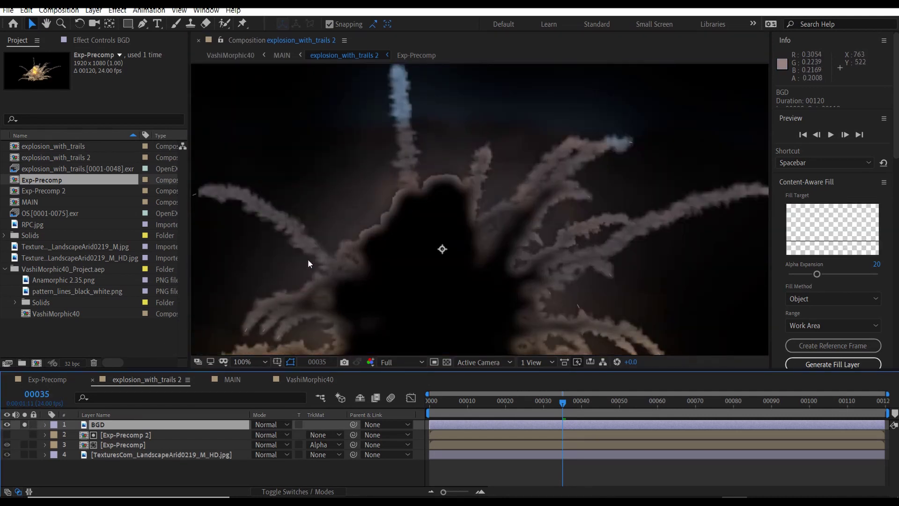
click(25, 425)
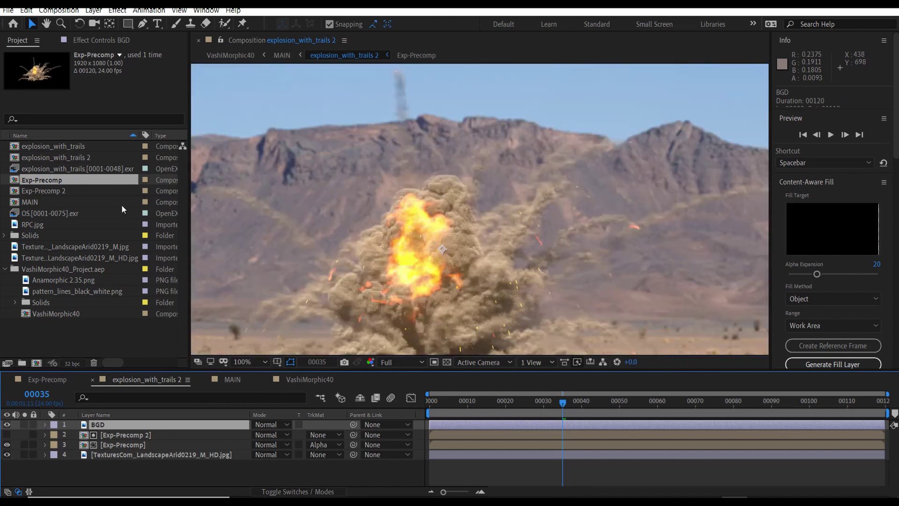
Show the BGD layer's effects and disable Set Matte, Channel Blur and Set Matte 2, leaving only Fast Box Blur active.
click(91, 42)
click(14, 115)
click(14, 185)
click(14, 255)
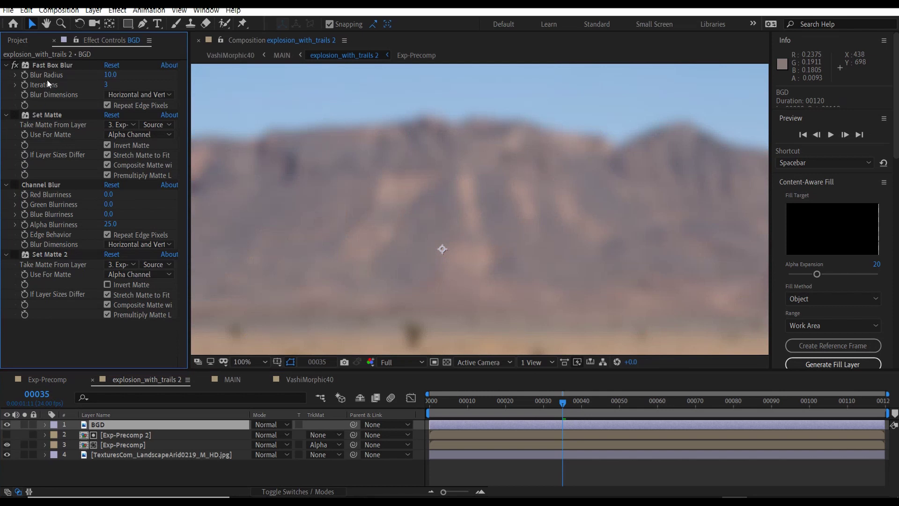
click(49, 65)
click(111, 426)
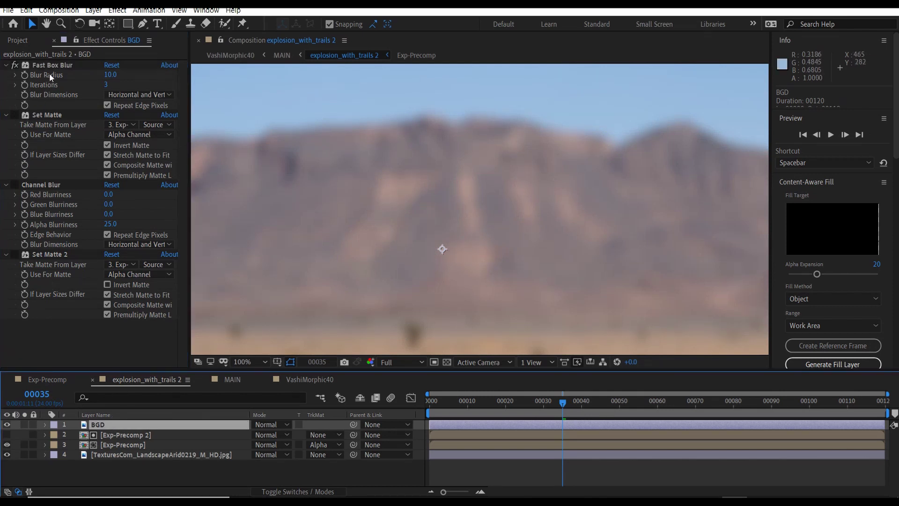
Enable Set Matte on the BGD layer and check its matte source, keeping 3. Exp-Precomp selected.
click(15, 115)
click(45, 115)
key(comma)
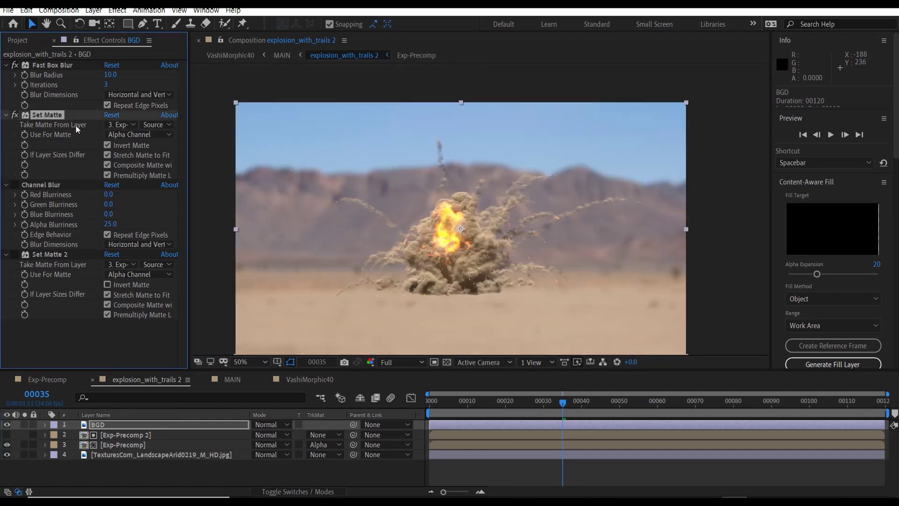
click(127, 127)
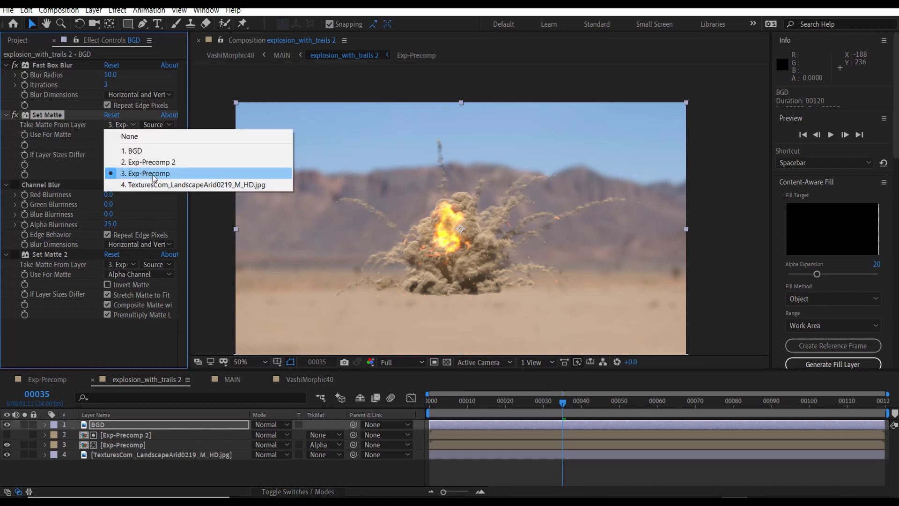
click(152, 174)
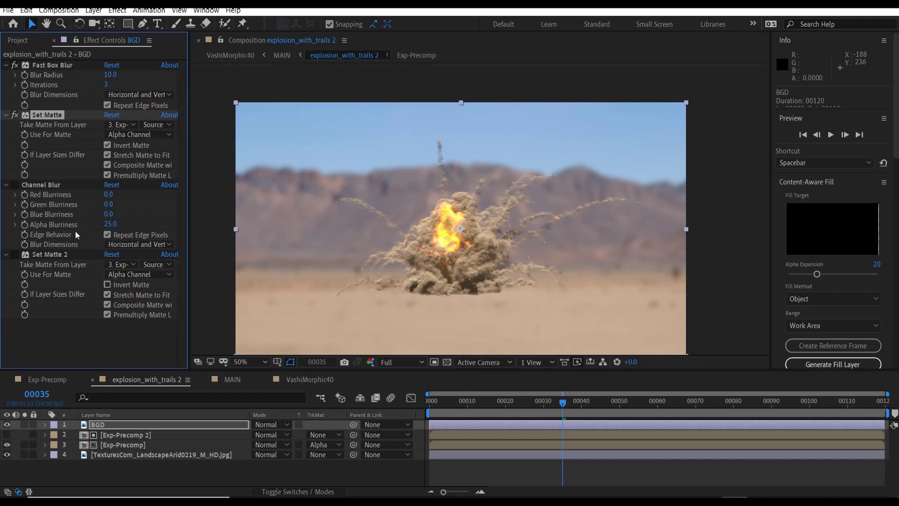
Enable BGD's Channel Blur and Set Matte 2, switching Set Matte and Fast Box Blur off and back on between them.
click(15, 185)
click(53, 183)
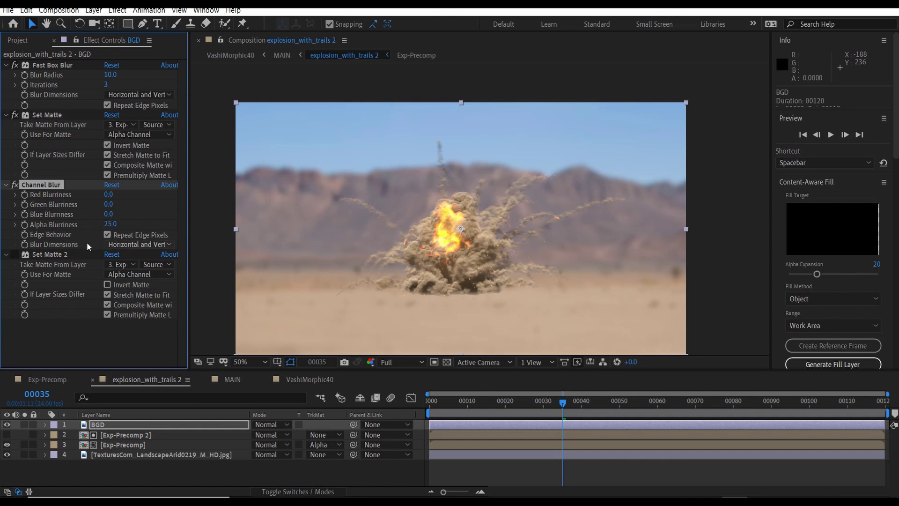
click(14, 115)
click(14, 64)
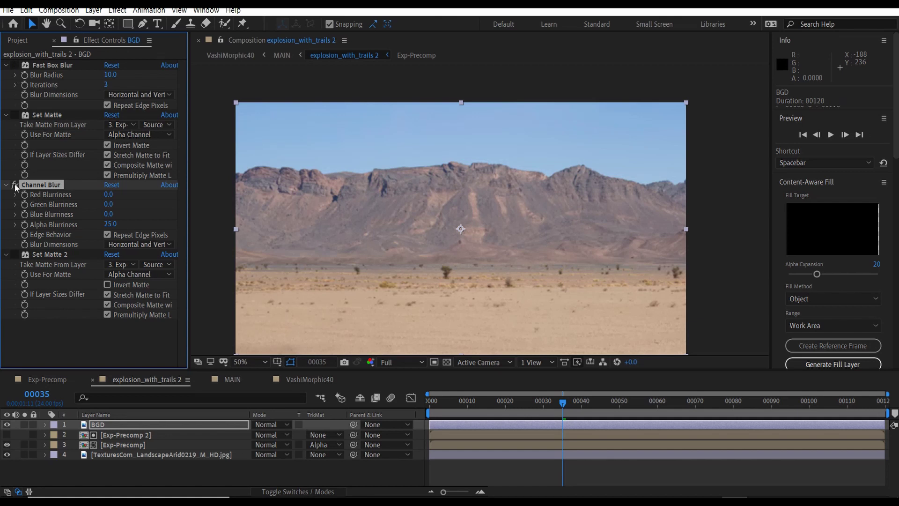
click(14, 115)
click(14, 64)
click(14, 254)
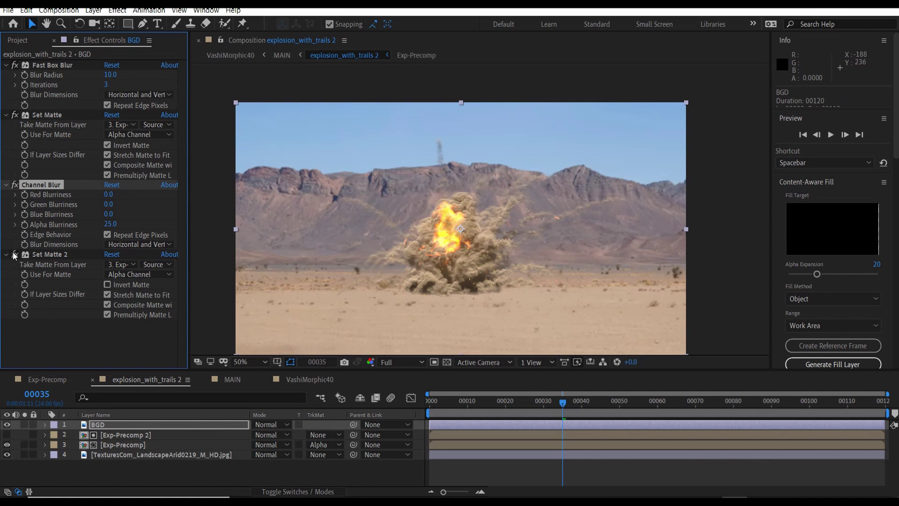
Solo the BGD layer and compare its light wrap with Set Matte 2 off and Channel Blur switched off and on.
click(15, 254)
click(15, 254)
click(24, 425)
click(14, 254)
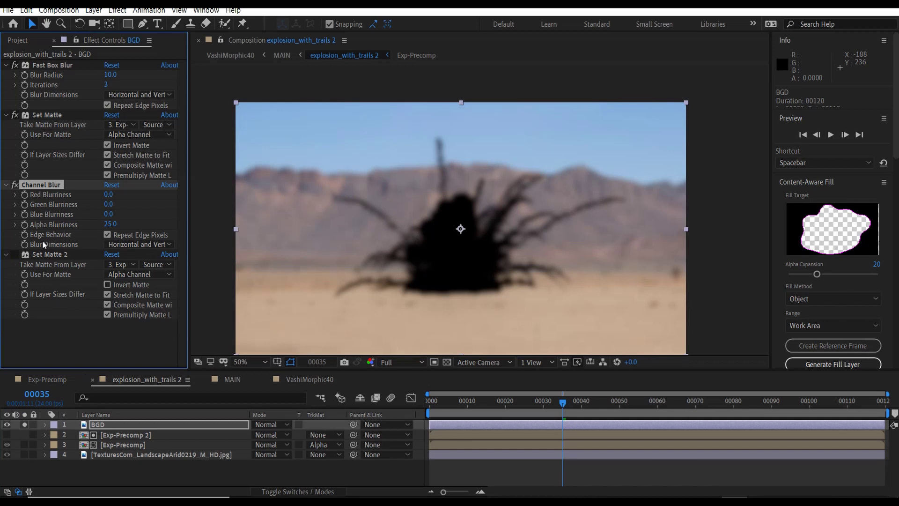
click(15, 185)
click(15, 185)
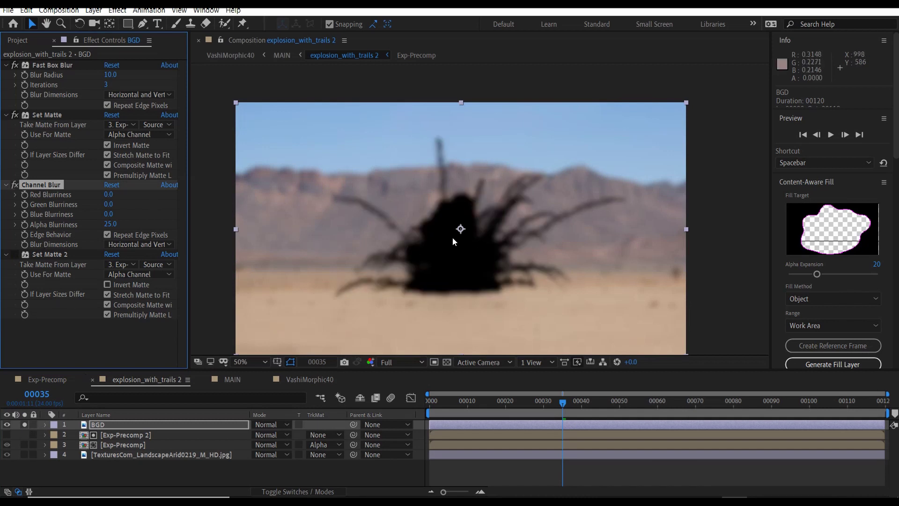
Enable Set Matte 2 on BGD and check its matte source options, leaving 3. Exp-Precomp selected.
click(14, 254)
click(53, 254)
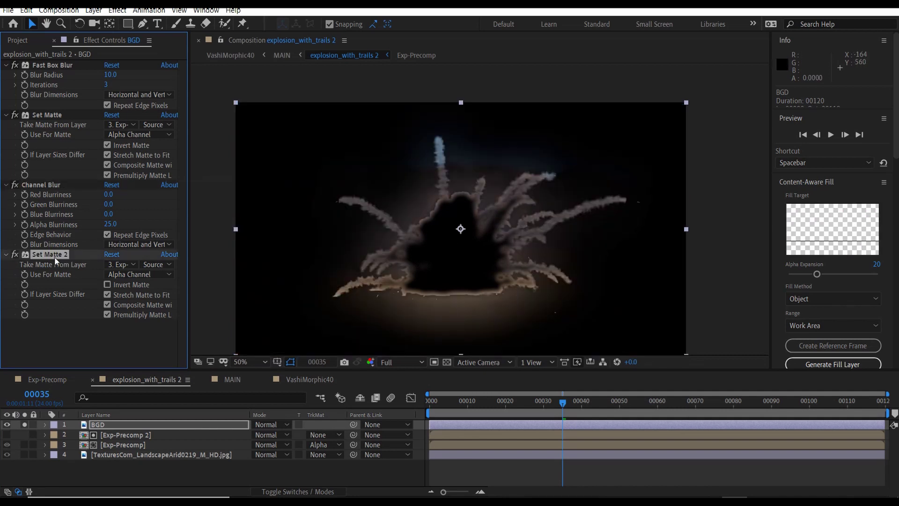
click(125, 263)
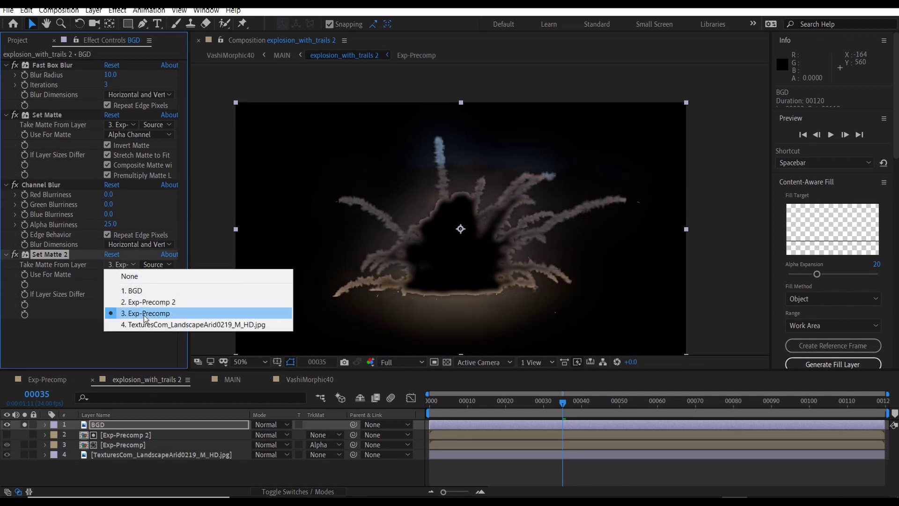
click(99, 330)
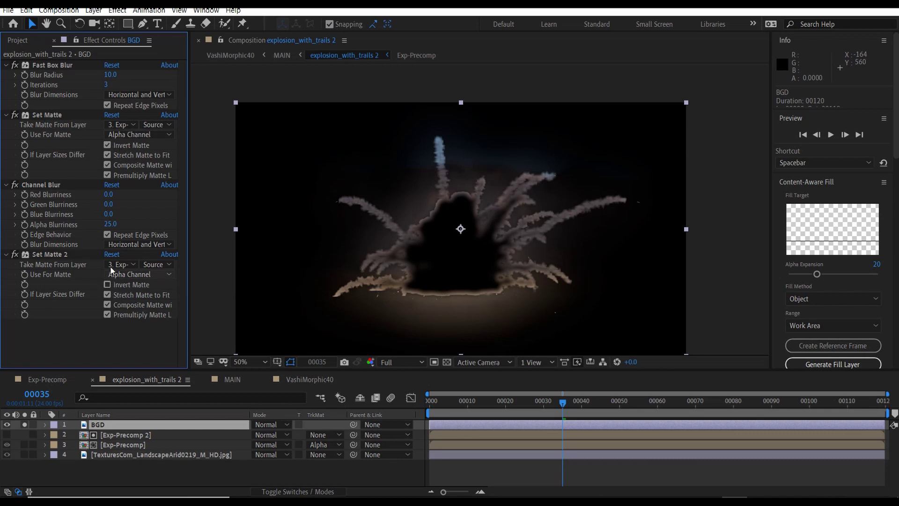
Compare BGD's light wrap edges up close with Channel Blur's Alpha Blurriness set to 0 and back to 25.
click(111, 225)
text(0)
key(Return)
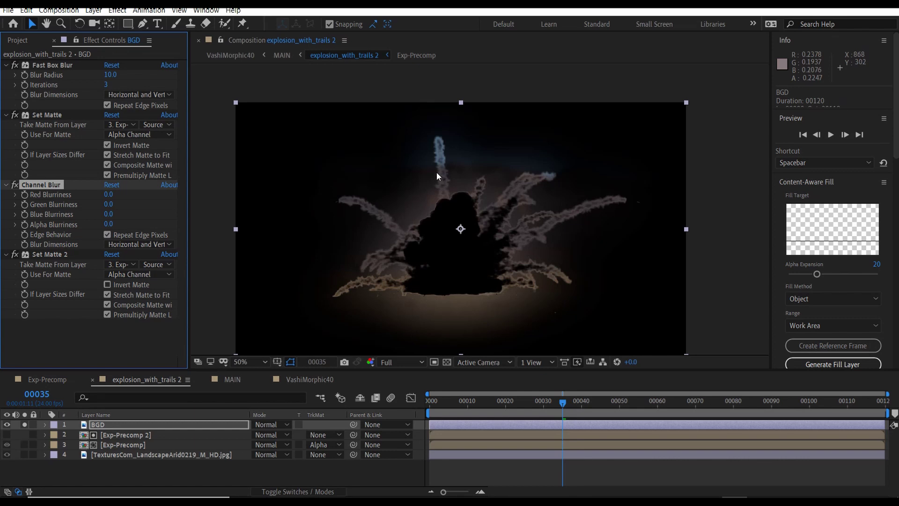
key(period)
drag(514, 184, 502, 199)
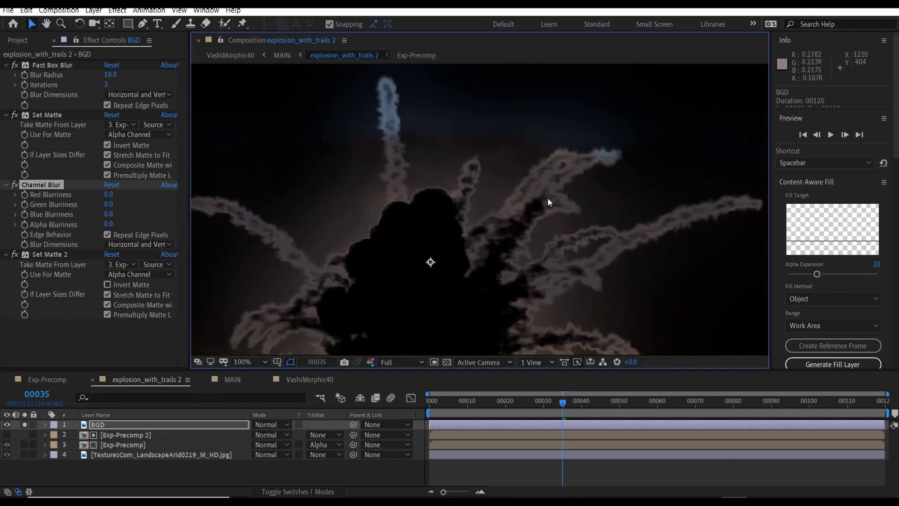
key(period)
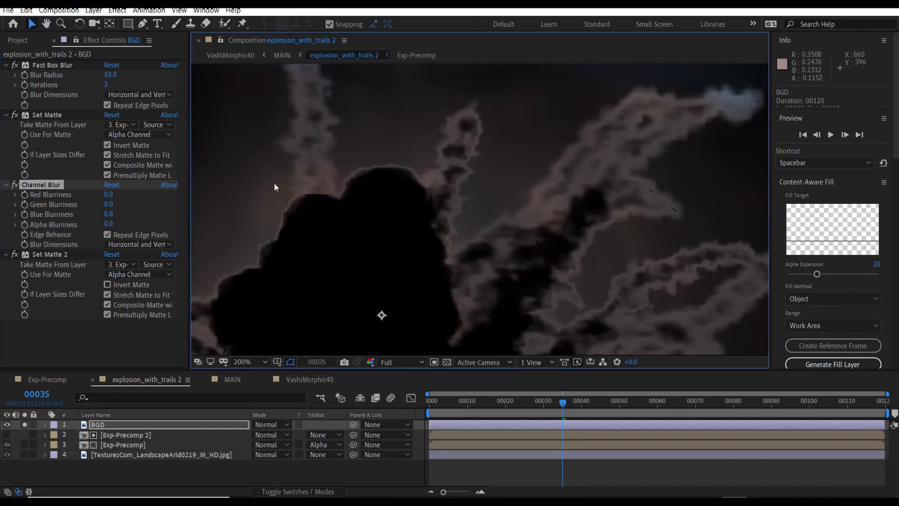
click(109, 224)
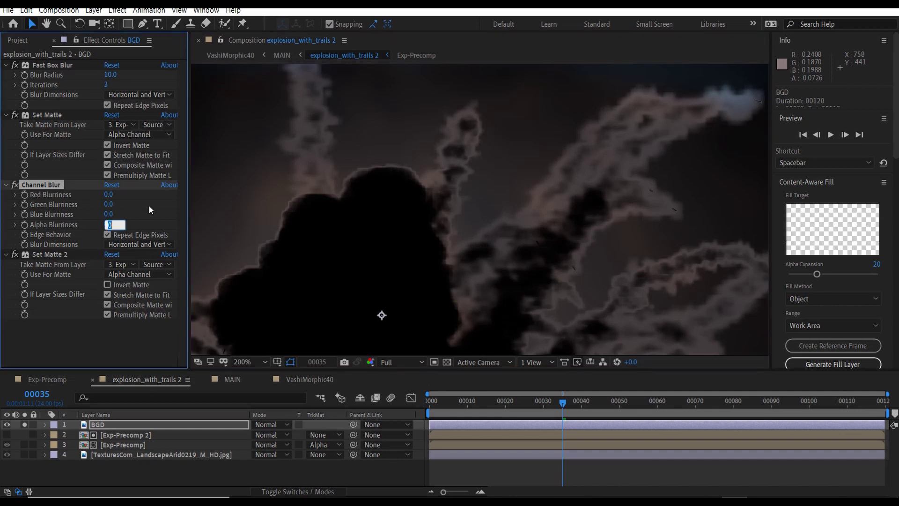
text(25)
key(Return)
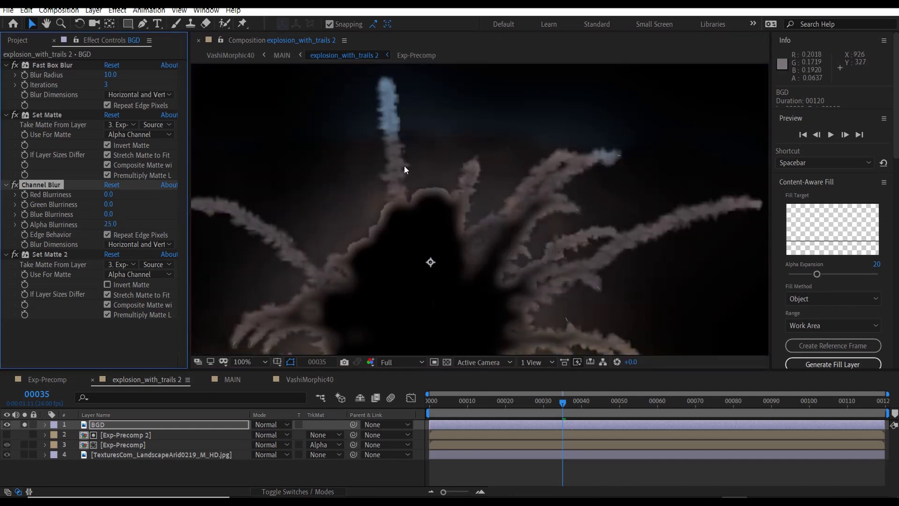
key(comma)
Try an Alpha Blurriness of 20 in BGD's Channel Blur, return it to 25 and view the whole frame.
click(110, 225)
text(20)
key(Return)
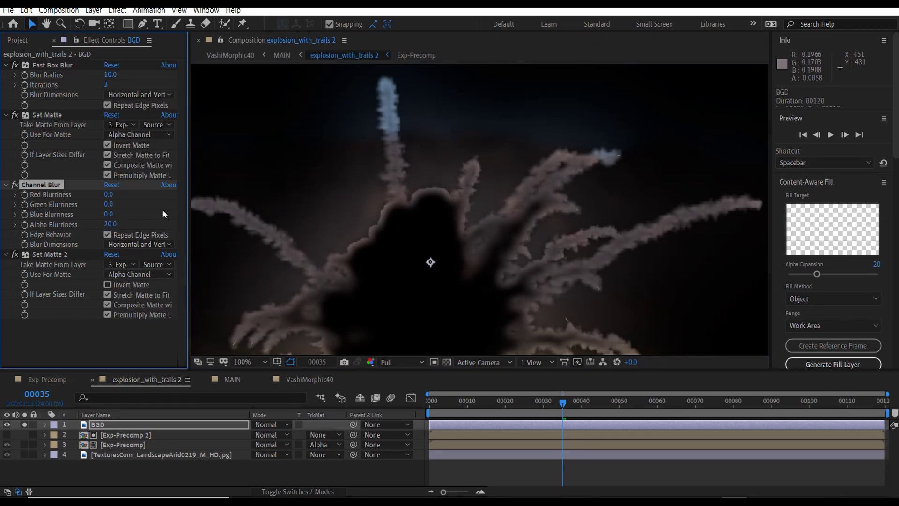
click(106, 224)
text(25)
key(Return)
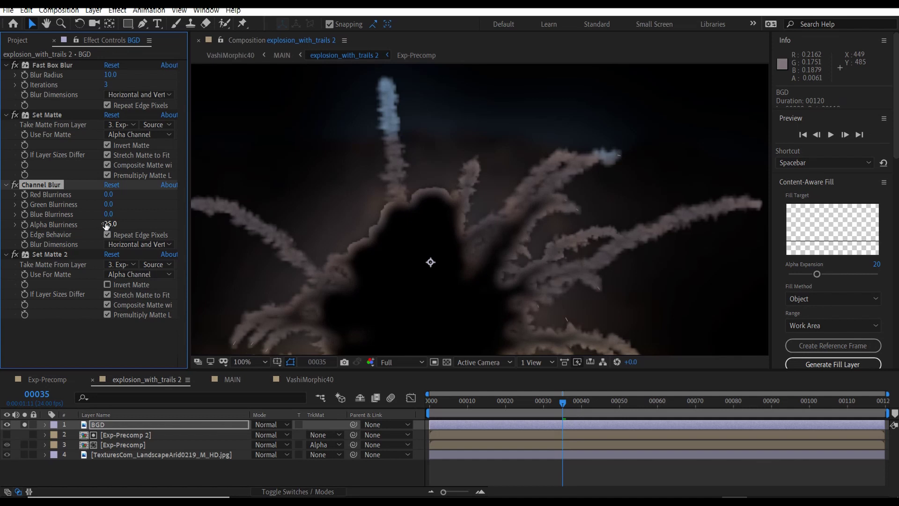
click(506, 208)
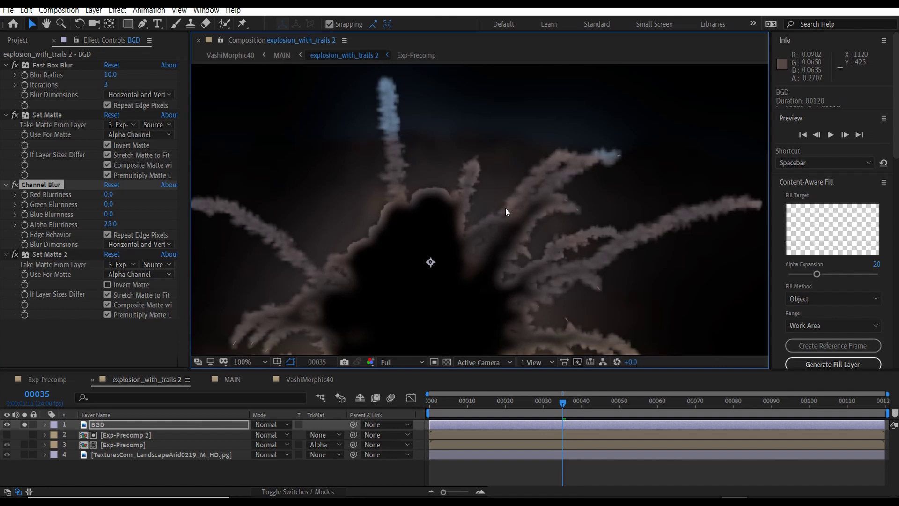
key(shift+slash)
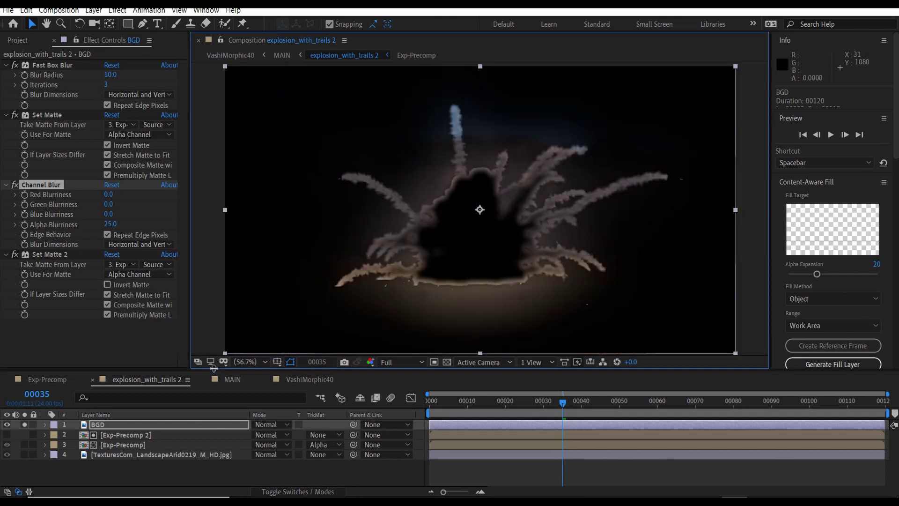
Turn off BGD's solo to show the full composite, select all four layers and clear the selection.
click(149, 451)
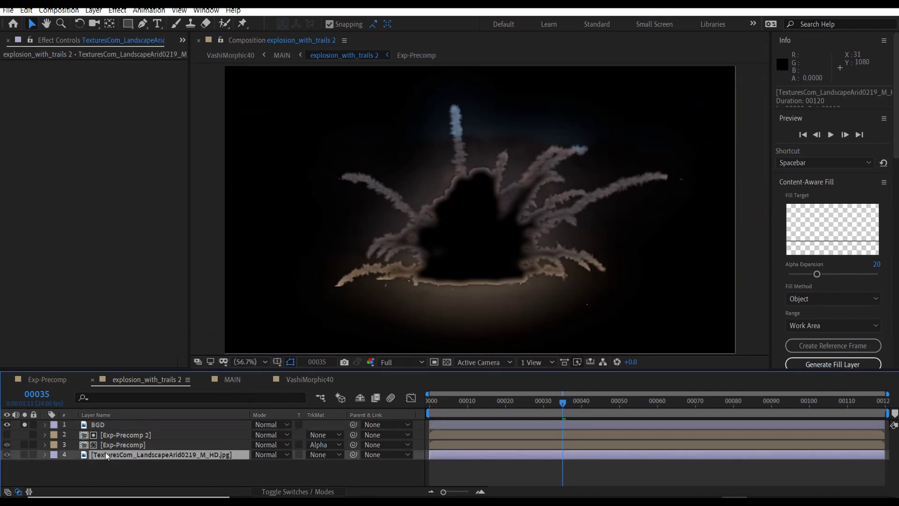
click(25, 425)
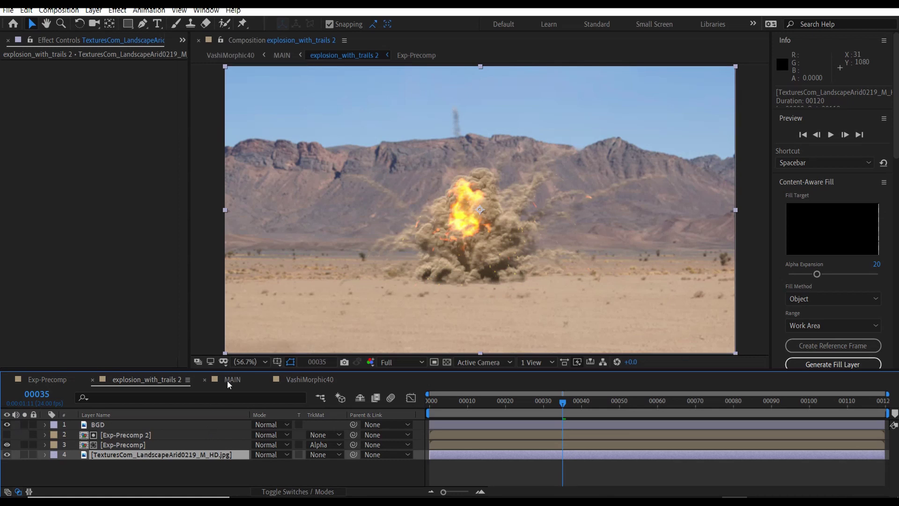
shift+click(153, 425)
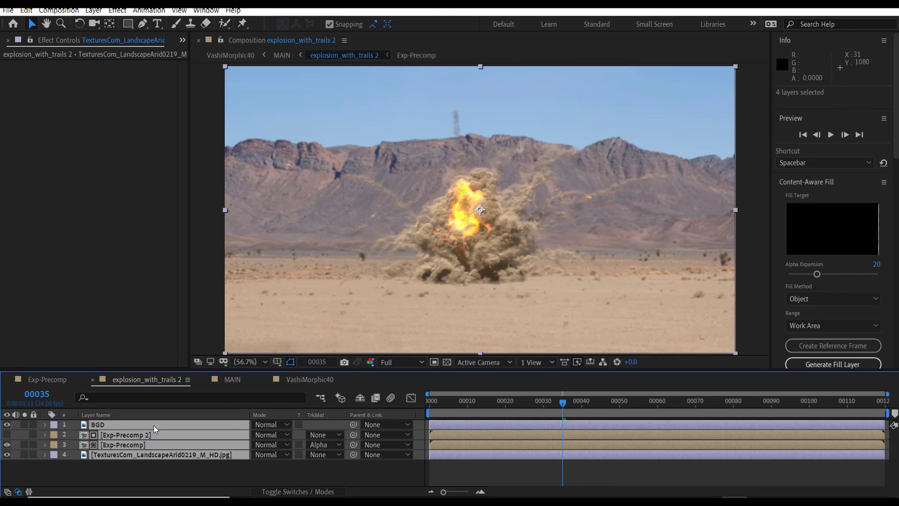
click(182, 467)
Open the MAIN composition and reveal the keyframed properties of the explosion_with_trails 2 layer.
click(229, 379)
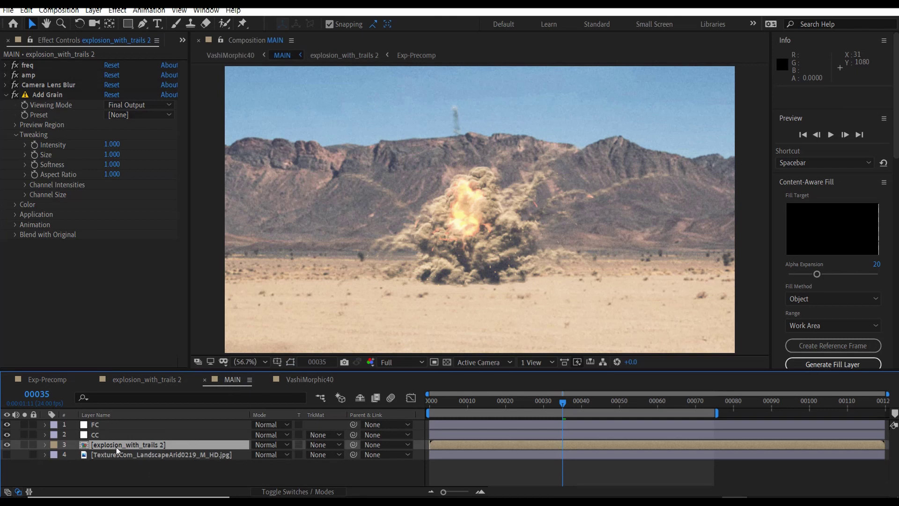
key(u)
scroll(199, 453, down, 3)
scroll(199, 453, up, 3)
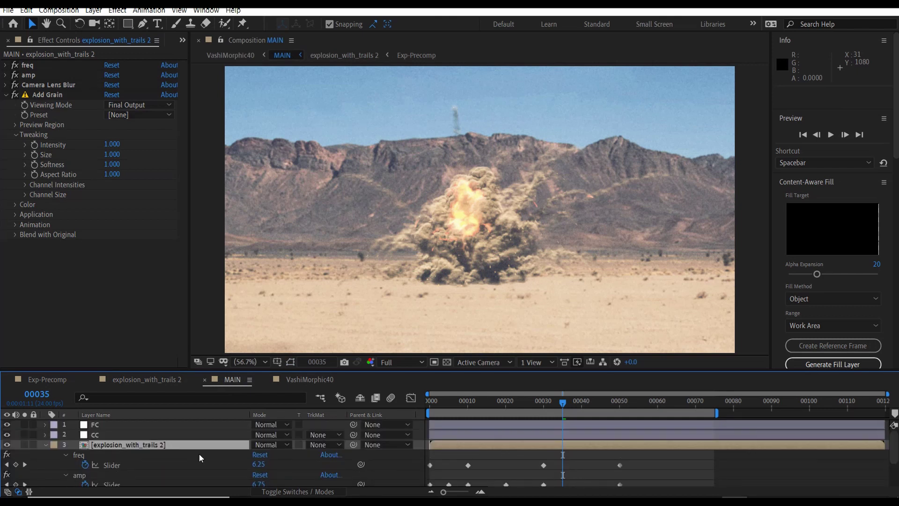
Collapse the Add Grain settings and expand the freq and amp slider controls on explosion_with_trails 2.
click(6, 95)
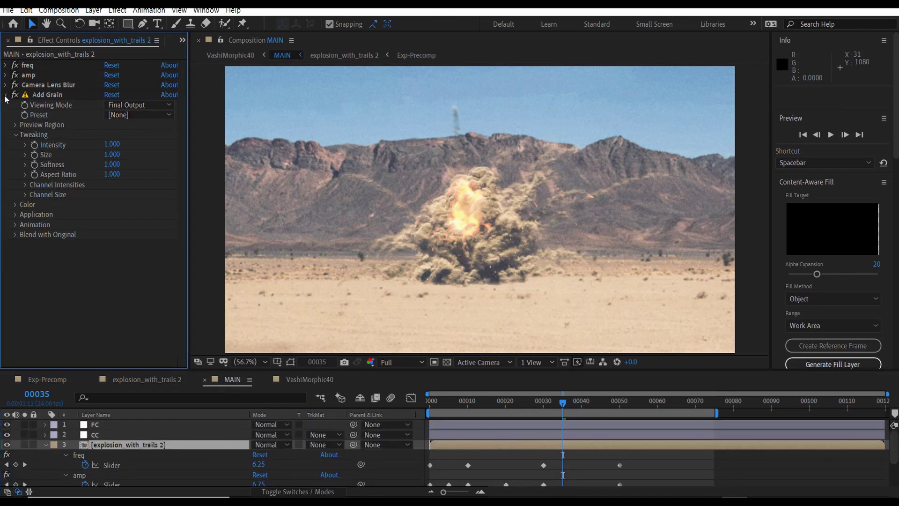
click(31, 65)
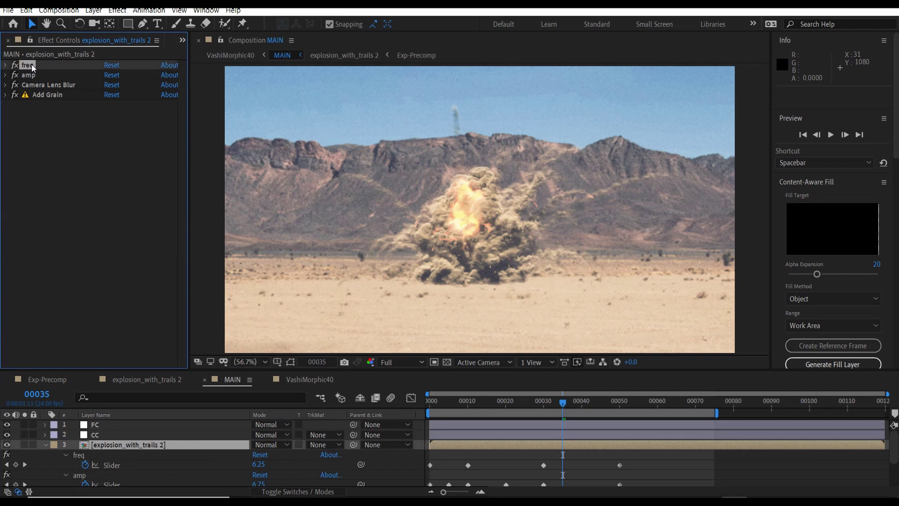
click(5, 66)
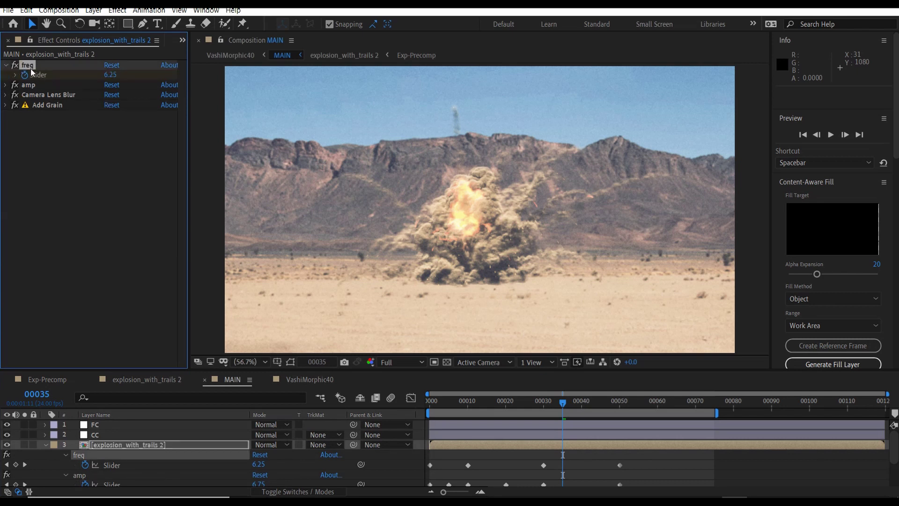
click(6, 86)
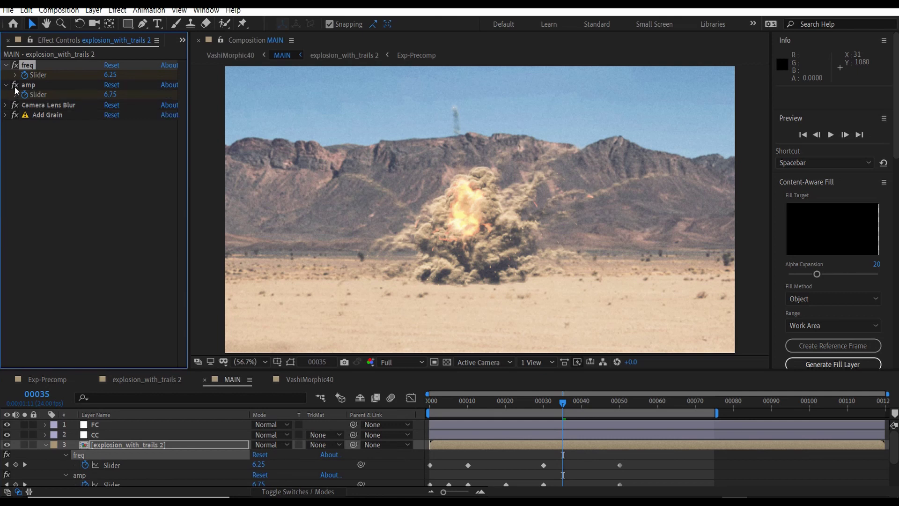
Examine the freq, amp, Camera Lens Blur and Scale keyframes of the explosion_with_trails 2 layer.
click(164, 444)
scroll(187, 458, down, 3)
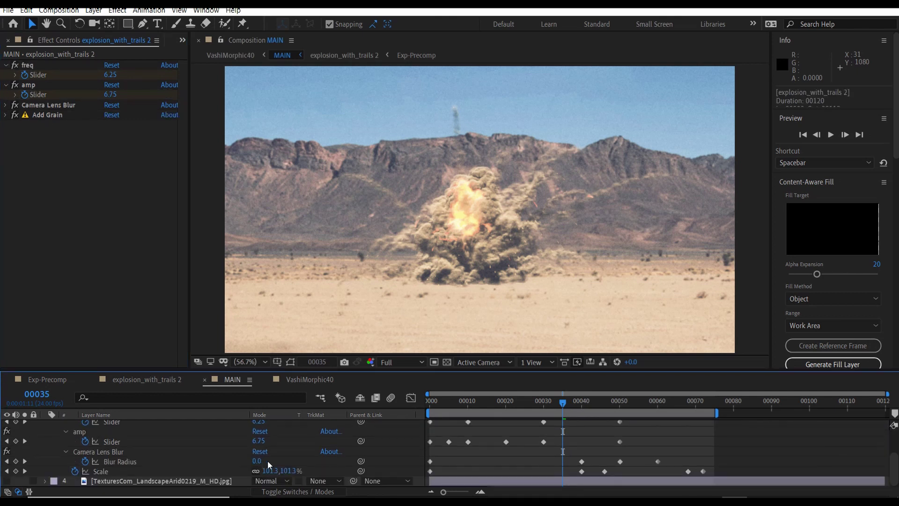
scroll(266, 460, up, 3)
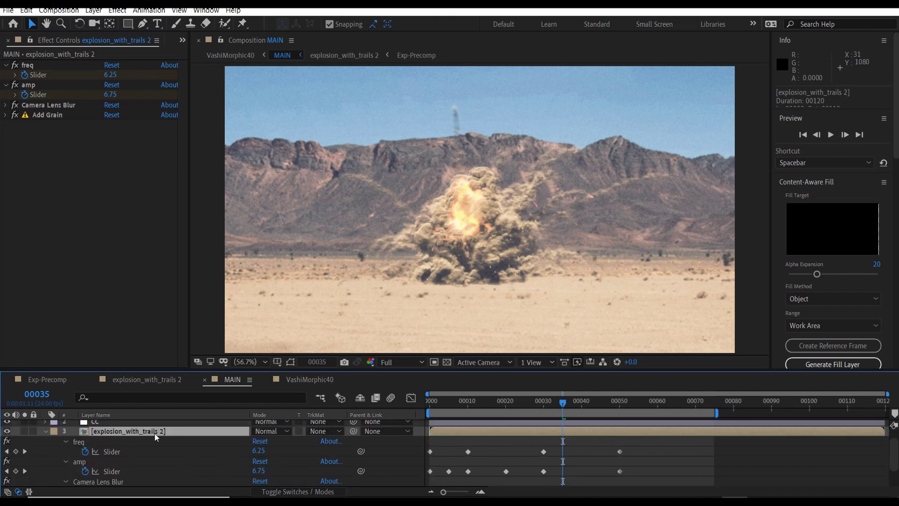
click(92, 446)
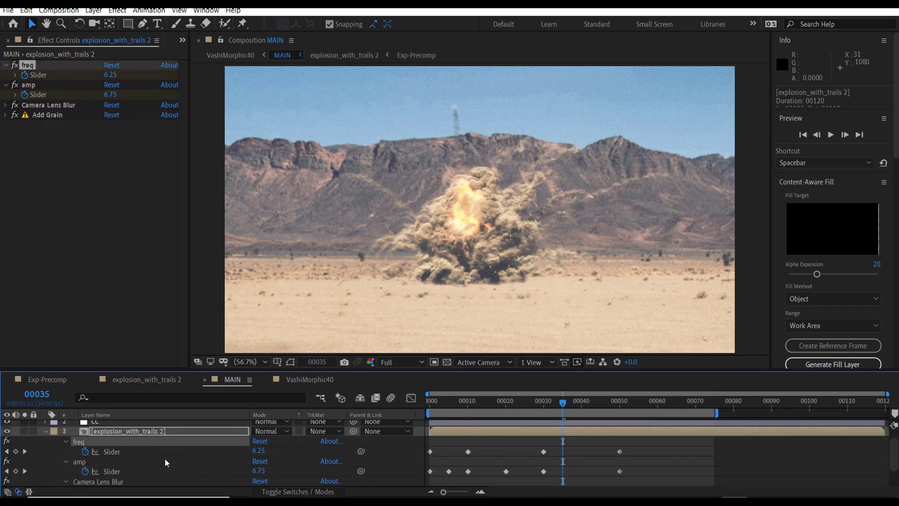
scroll(164, 457, down, 3)
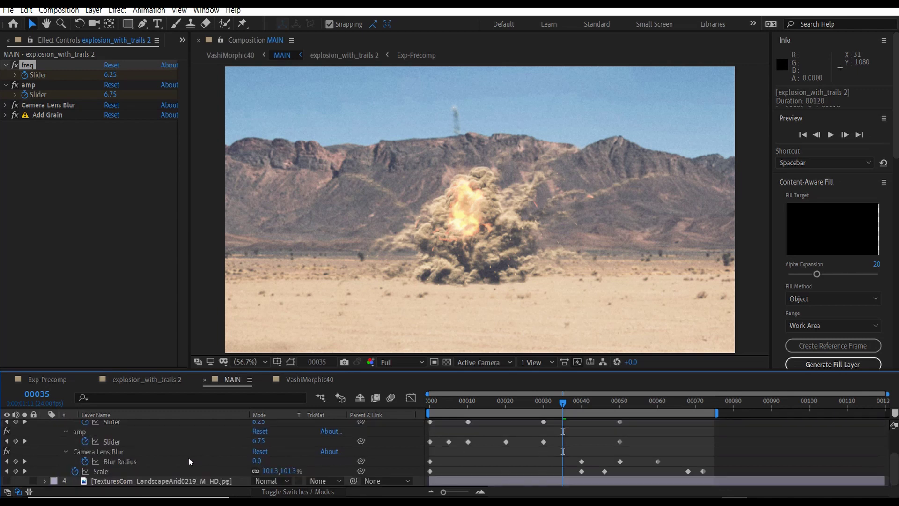
scroll(188, 457, up, 3)
Reveal the Position wiggle expression of the explosion_with_trails 2 layer and return MAIN to frame 0.
click(178, 430)
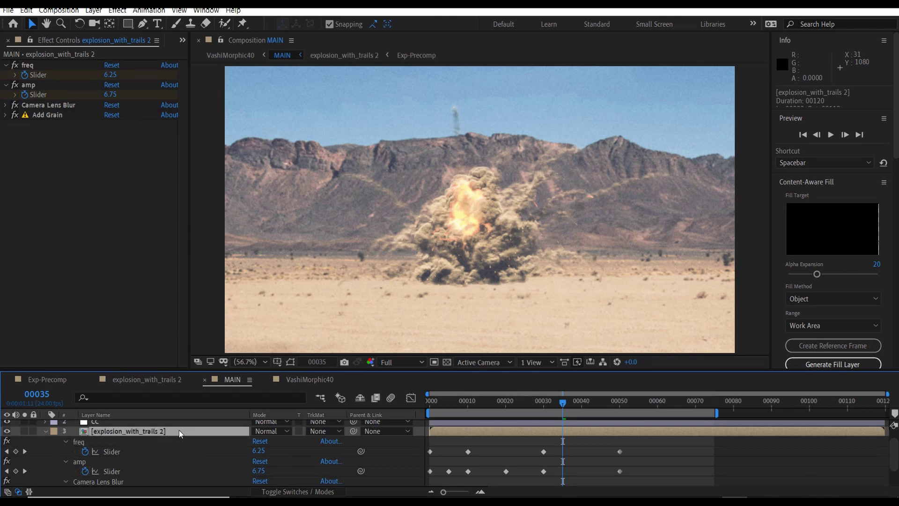
key(p)
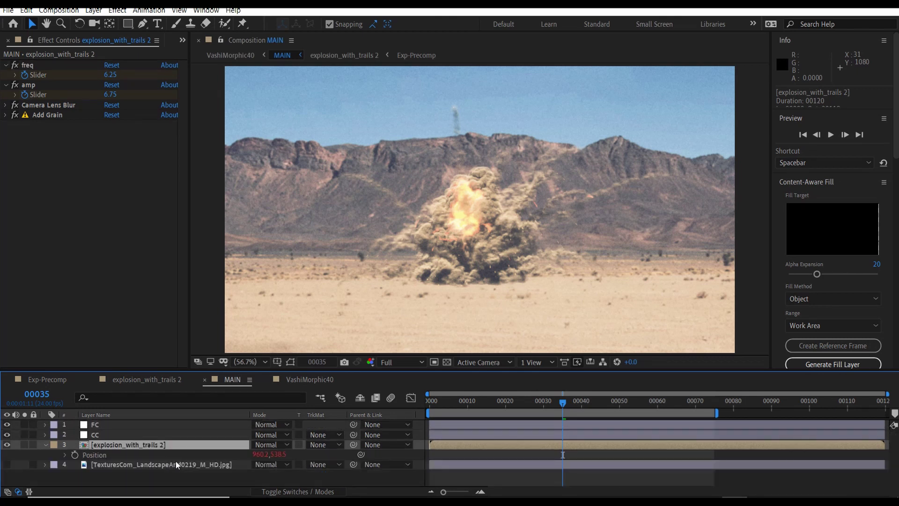
click(64, 454)
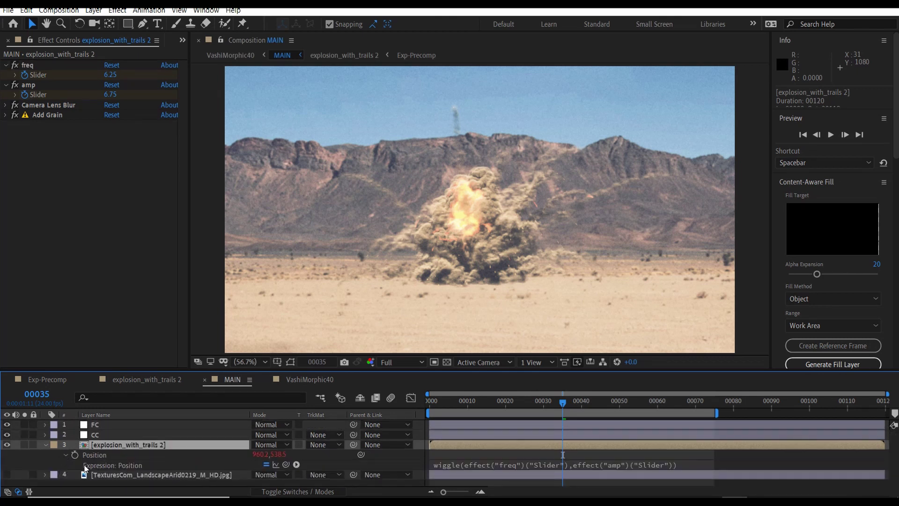
click(129, 466)
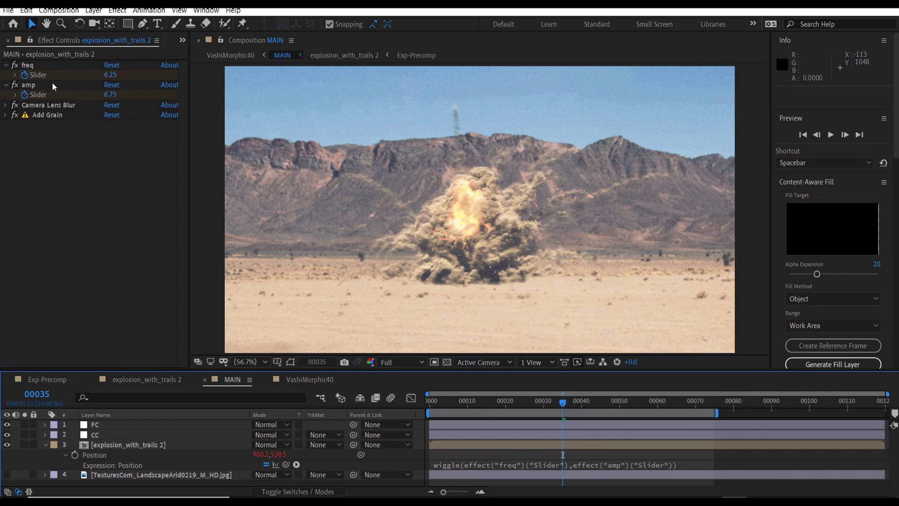
click(431, 401)
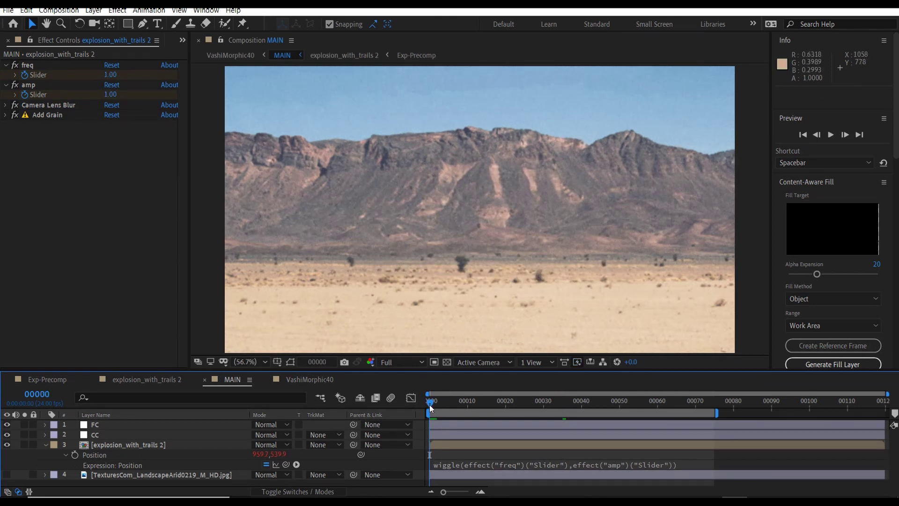
Open the VashiMorphic40 composition, scrub to frame 22 and return to its first frame.
click(300, 378)
drag(433, 404, 513, 404)
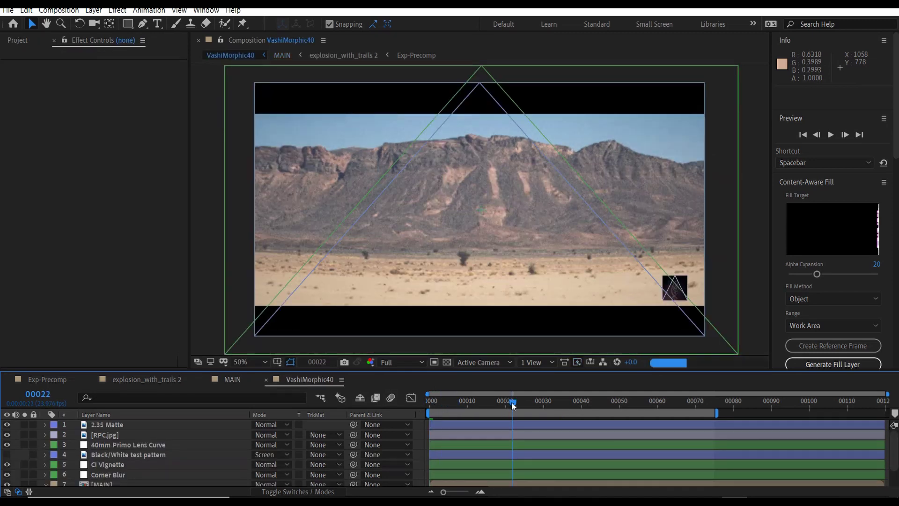
key(Home)
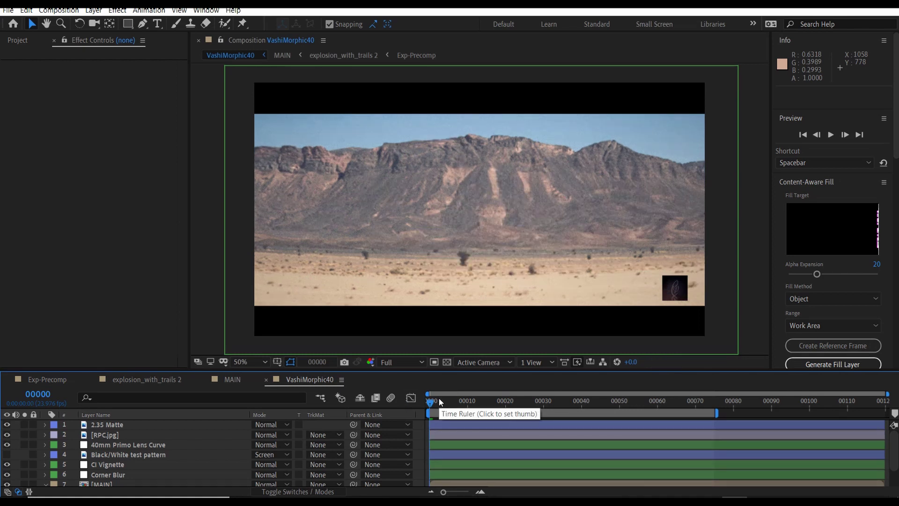
Switch to the media player, play EXPLOSION_WITH_TRAILS_TUTORIAL_FINAL.mp4 from near its start and pause it.
key(alt+Tab)
key(alt+Tab)
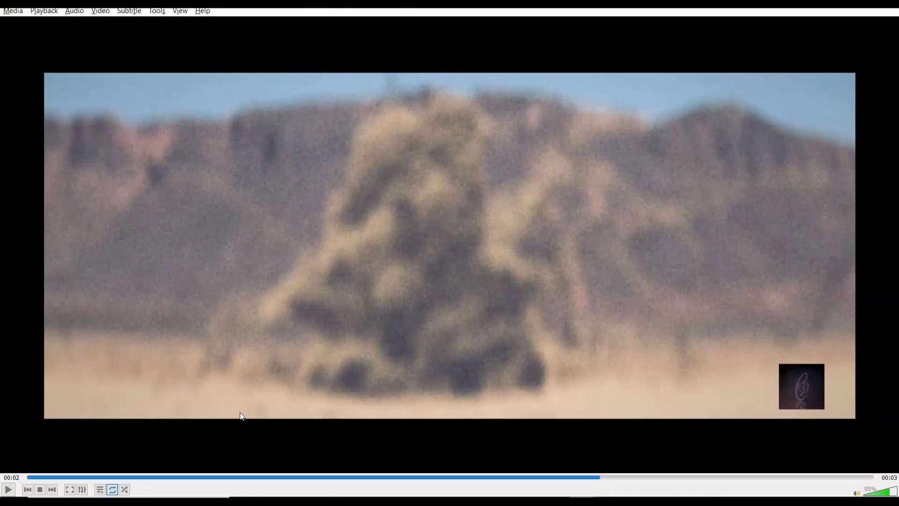
click(149, 476)
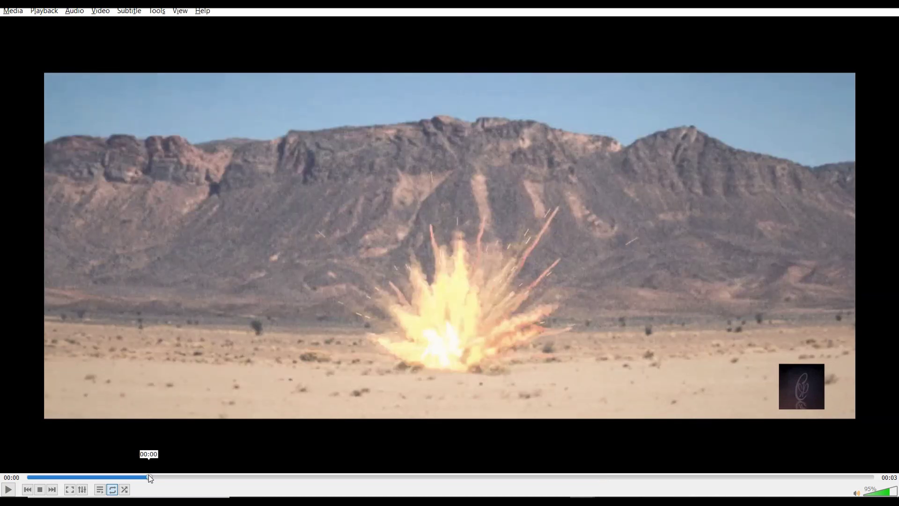
click(44, 476)
click(9, 489)
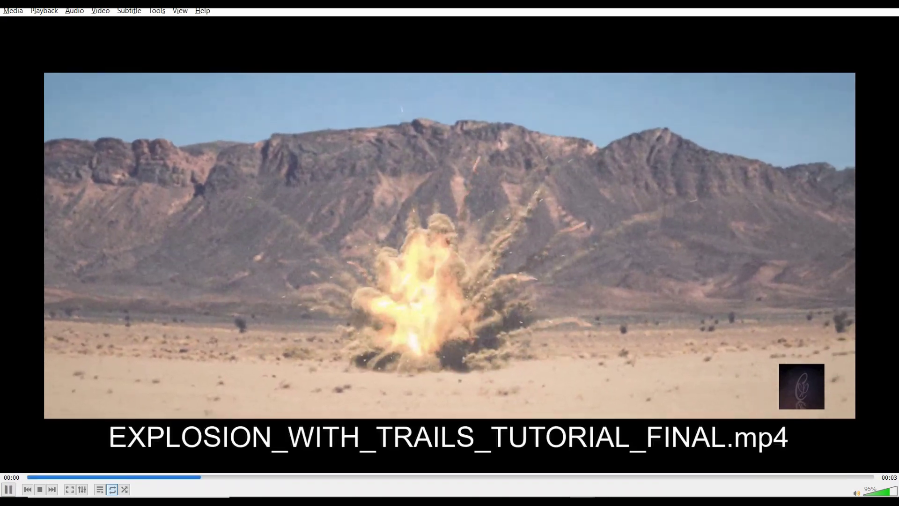
key(space)
Switch back to After Effects, open the MAIN composition and reveal the keyframed properties of explosion_with_trails 2.
key(alt+Tab)
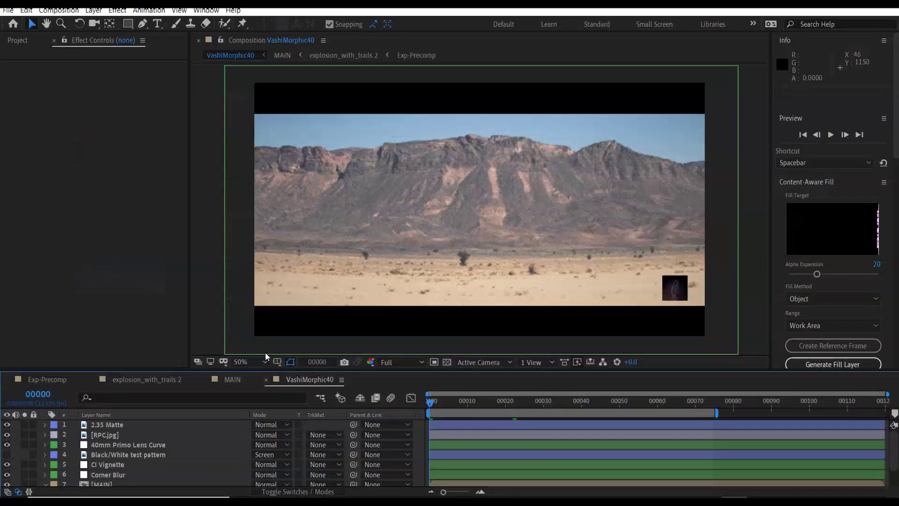
click(238, 382)
click(119, 444)
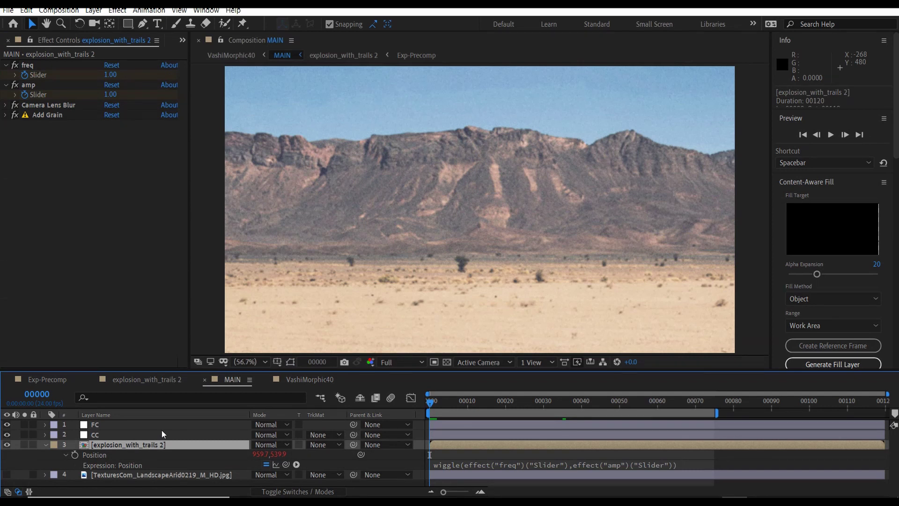
key(u)
key(u)
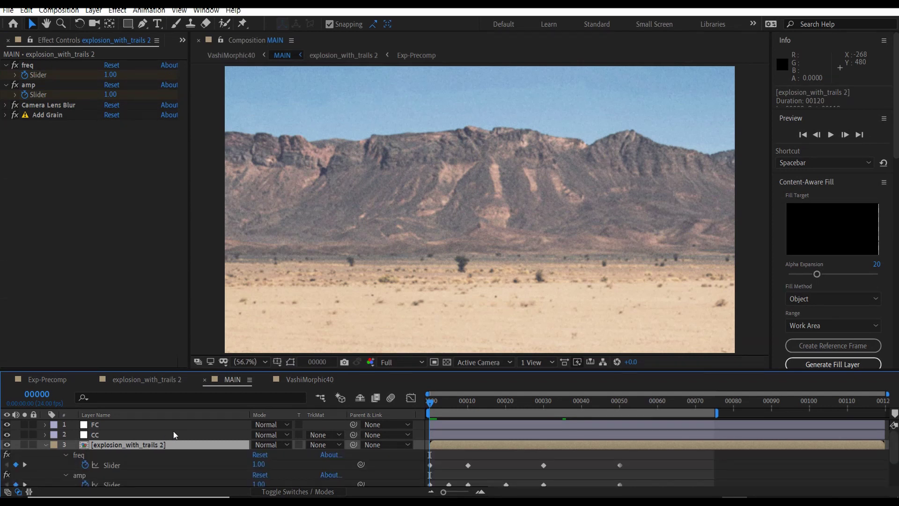
scroll(188, 436, down, 5)
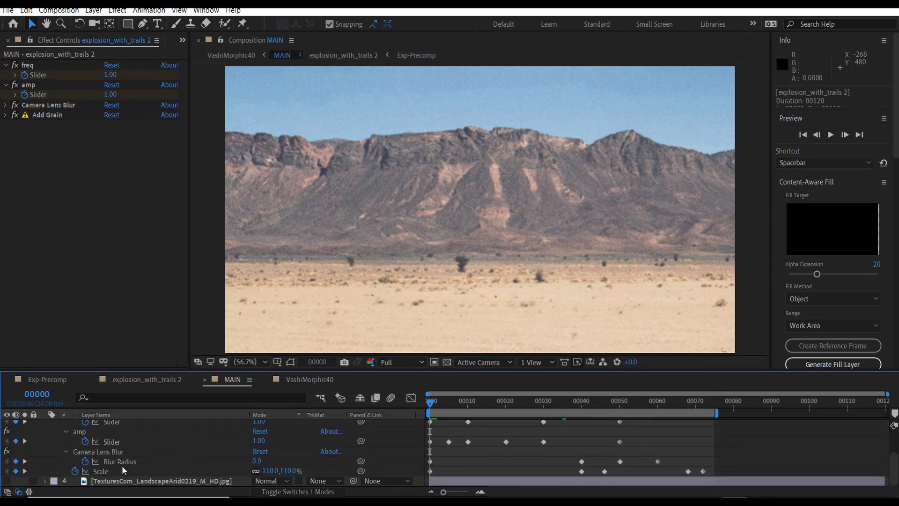
Inspect the Camera Lens Blur's Blur Radius keyframes at frames 40, 50 and 60.
click(122, 461)
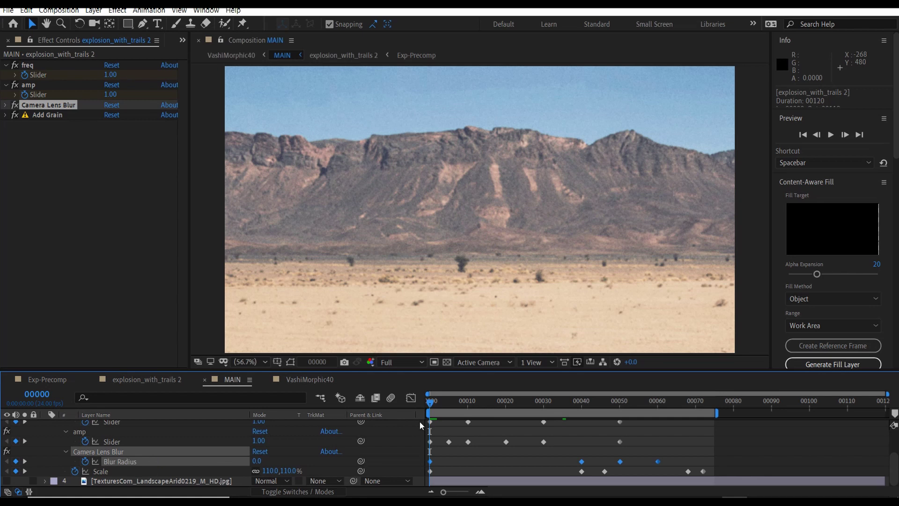
drag(546, 401, 581, 403)
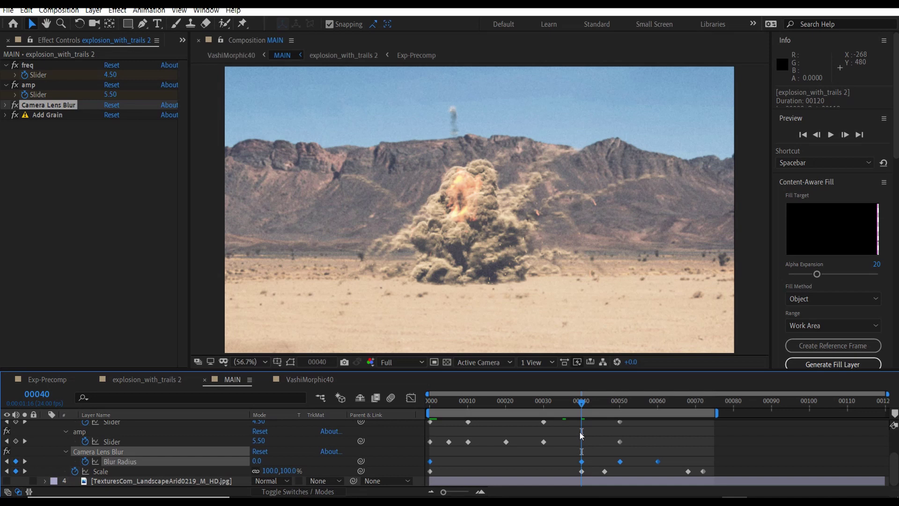
click(620, 402)
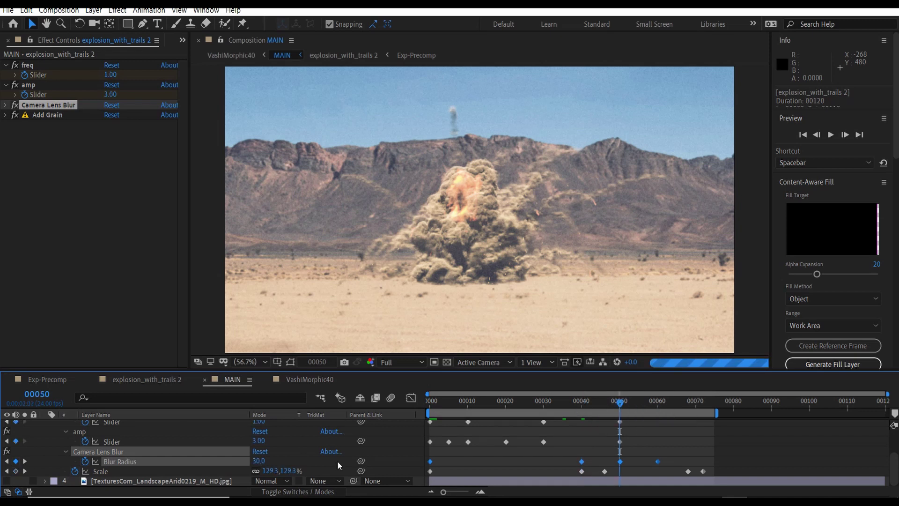
click(658, 405)
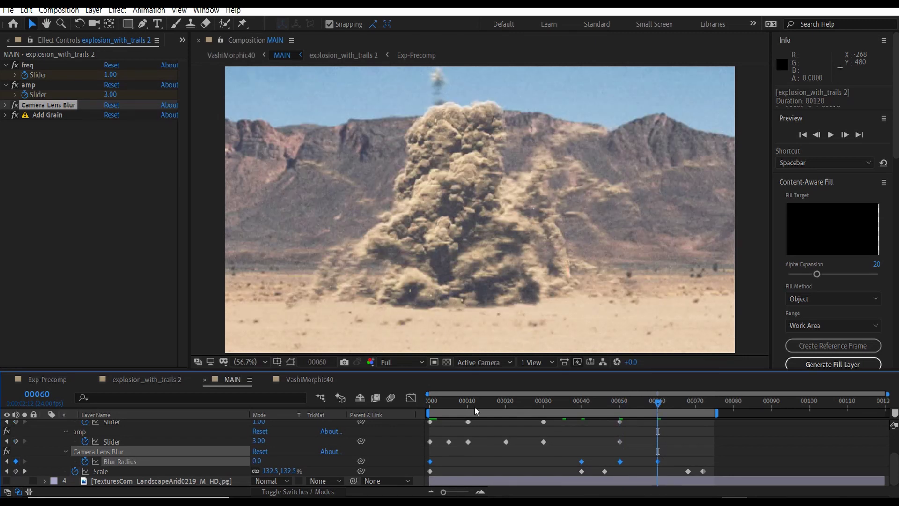
Inspect the Scale keyframes of explosion_with_trails 2, checking frame 40 and scrubbing back to frame 0.
click(215, 470)
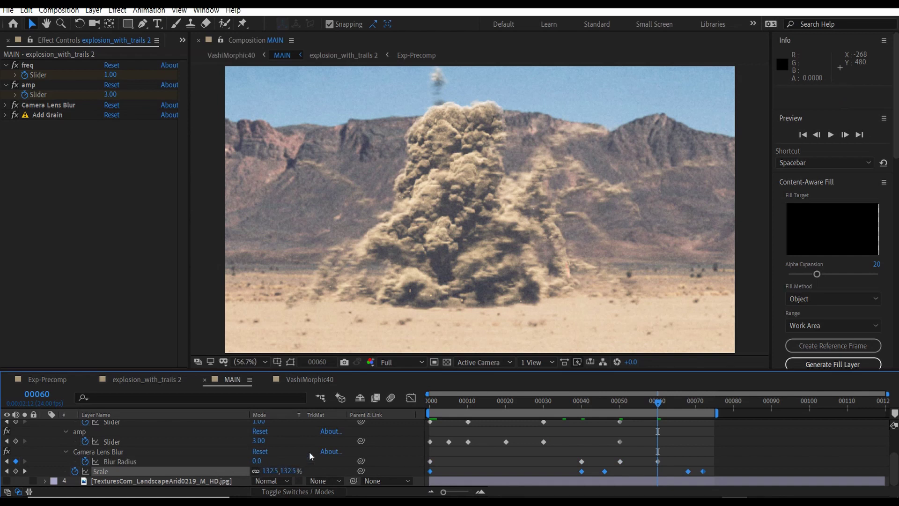
scroll(229, 470, up, 3)
click(113, 434)
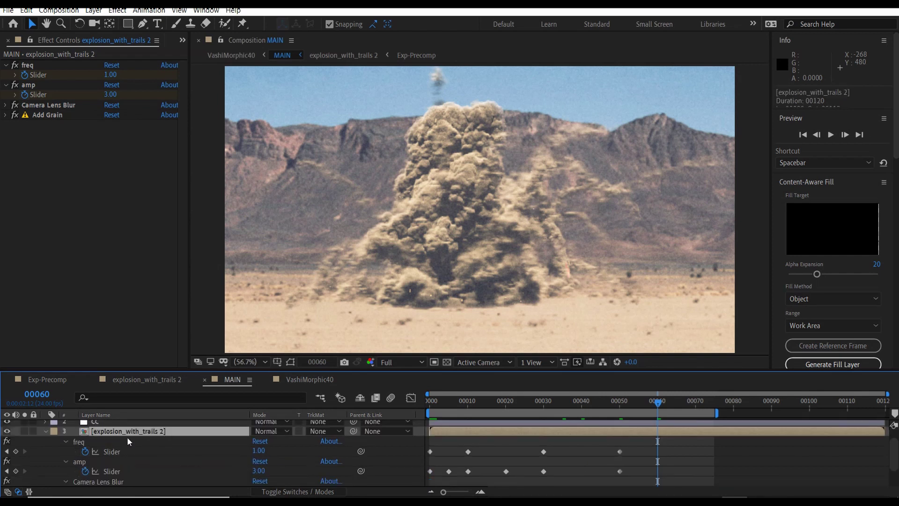
scroll(246, 453, down, 3)
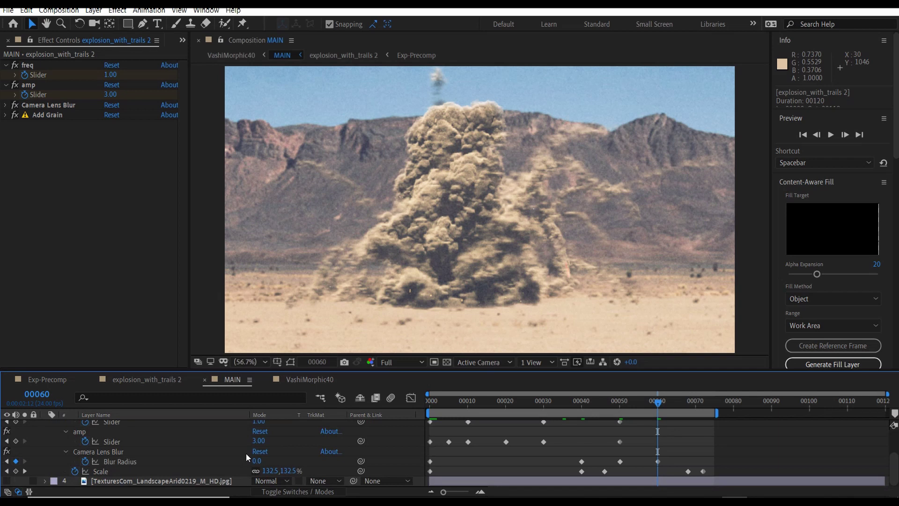
click(582, 403)
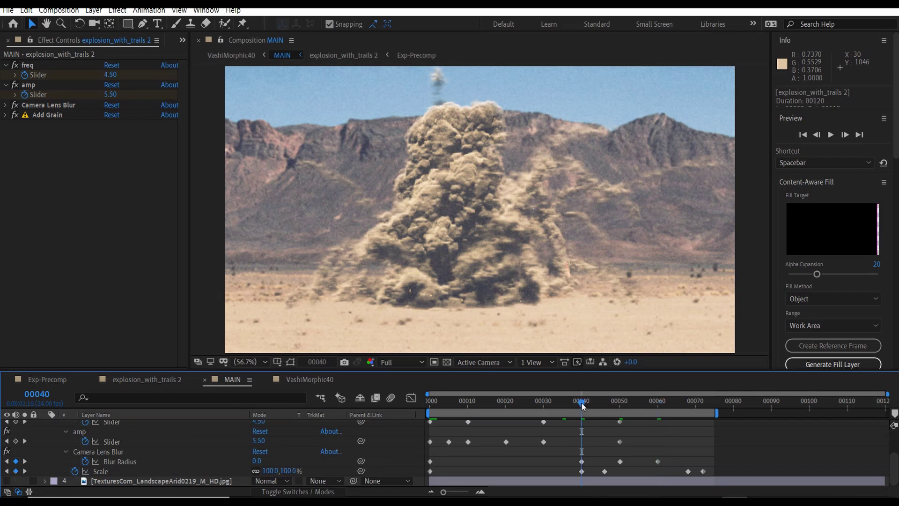
drag(588, 406, 428, 403)
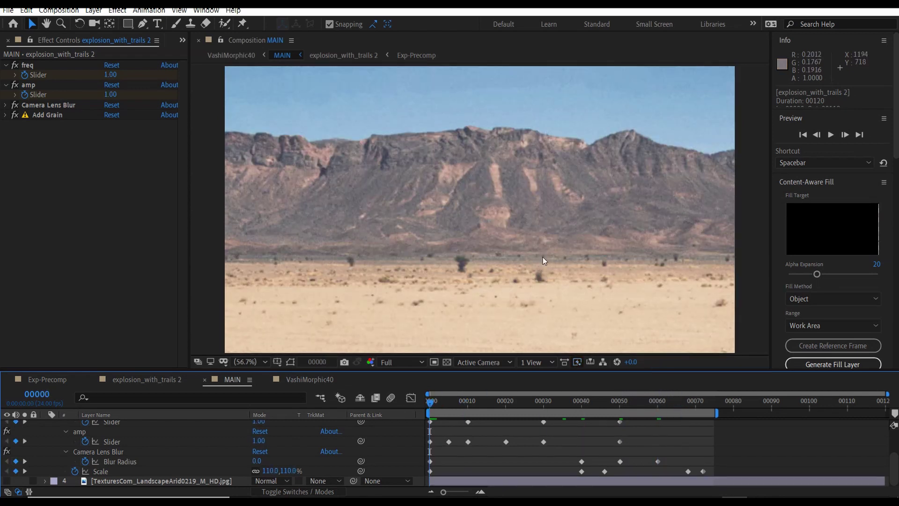
Open the VashiMorphic40 composition and select its layers one by one, from 2.35 Matte down to MAIN.
click(310, 380)
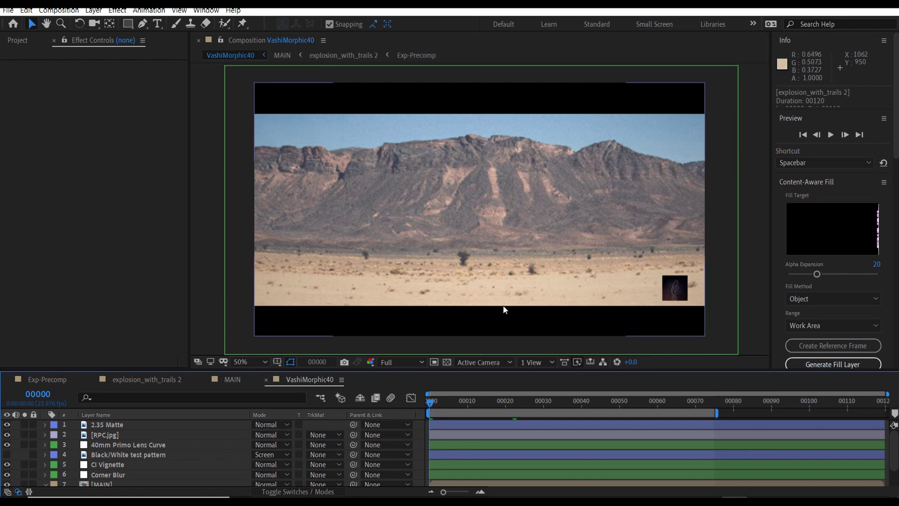
click(138, 426)
click(133, 435)
click(129, 444)
click(124, 455)
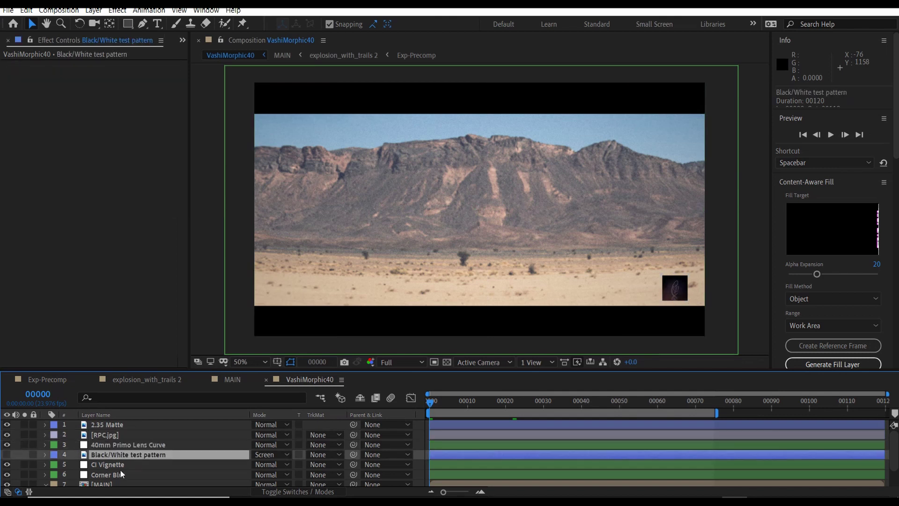
click(121, 473)
click(132, 467)
click(131, 483)
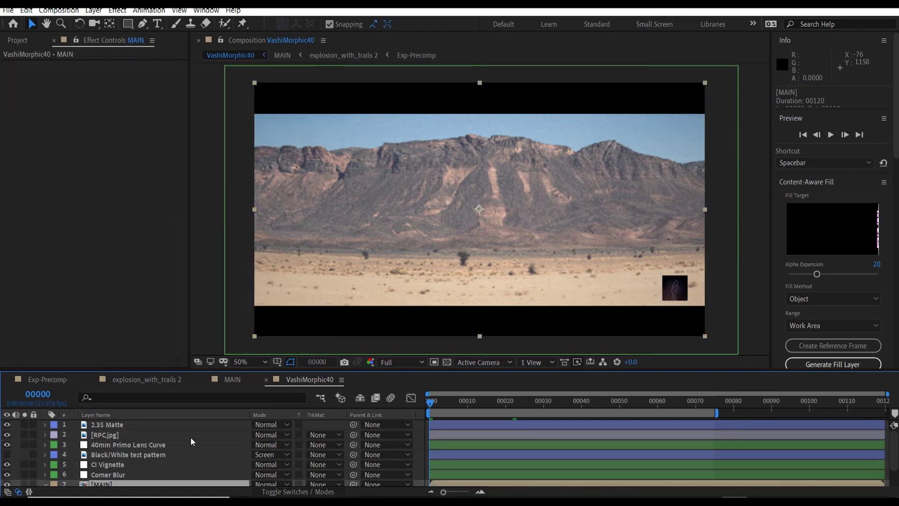
Reveal the Position property of the MAIN layer in VashiMorphic40, look at its keyframe and collapse the layer again.
key(p)
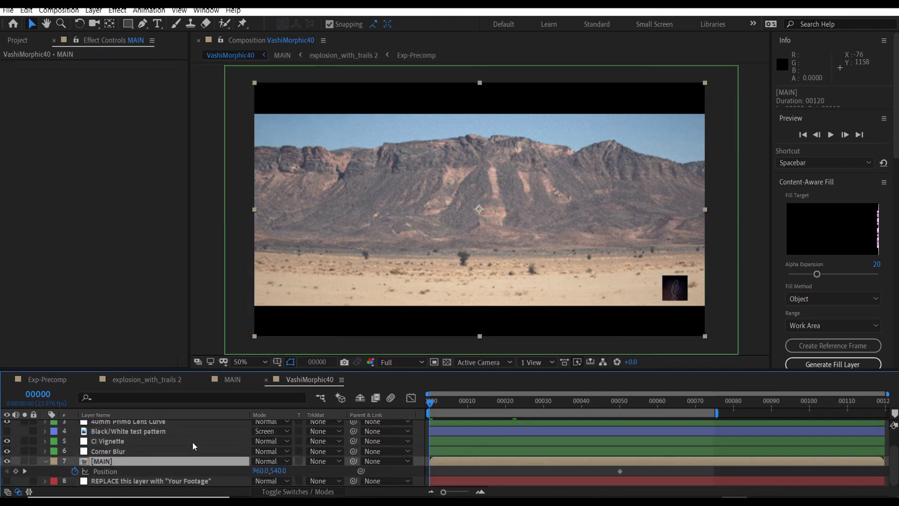
click(127, 482)
click(106, 463)
click(45, 461)
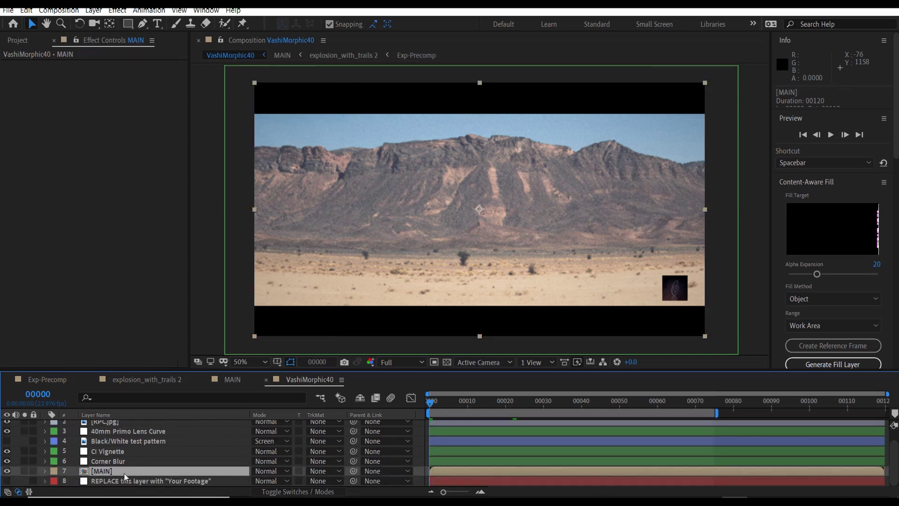
Return to the MAIN composition, collapse explosion_with_trails 2 and inspect the effects on the CC and FC layers.
click(231, 379)
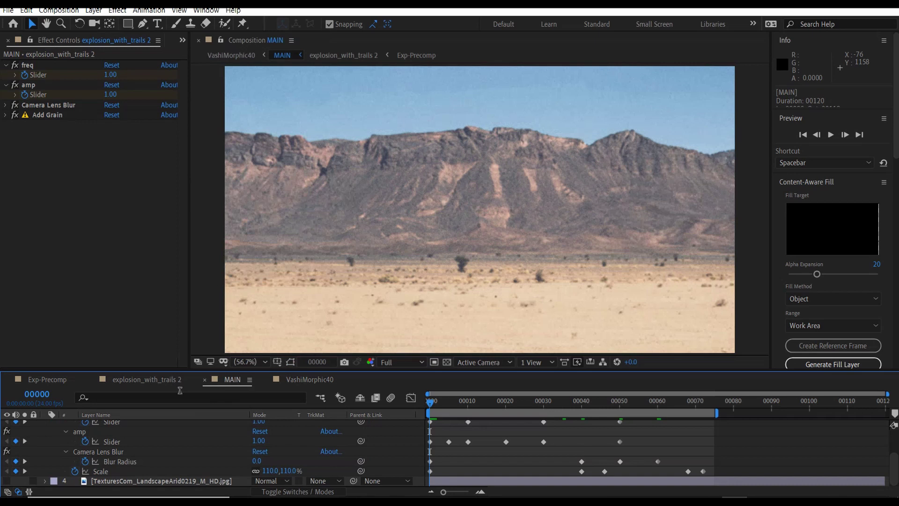
click(34, 444)
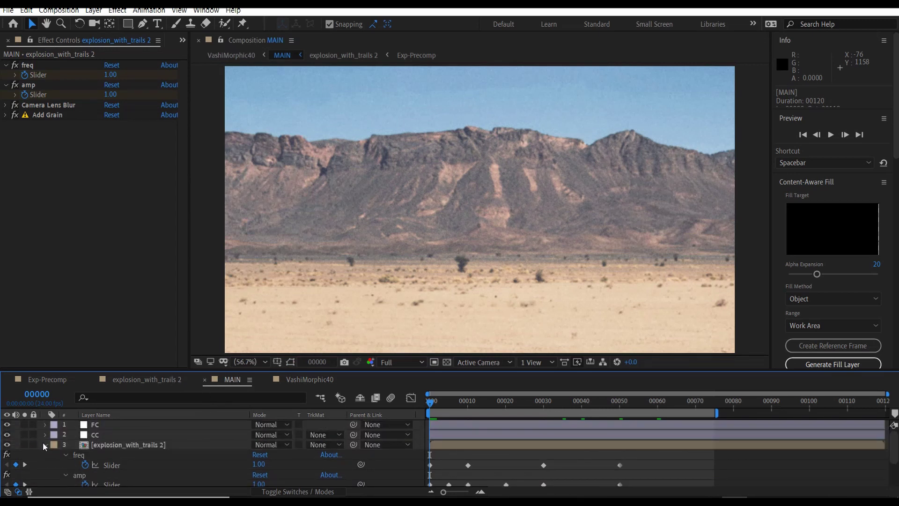
click(45, 443)
click(106, 434)
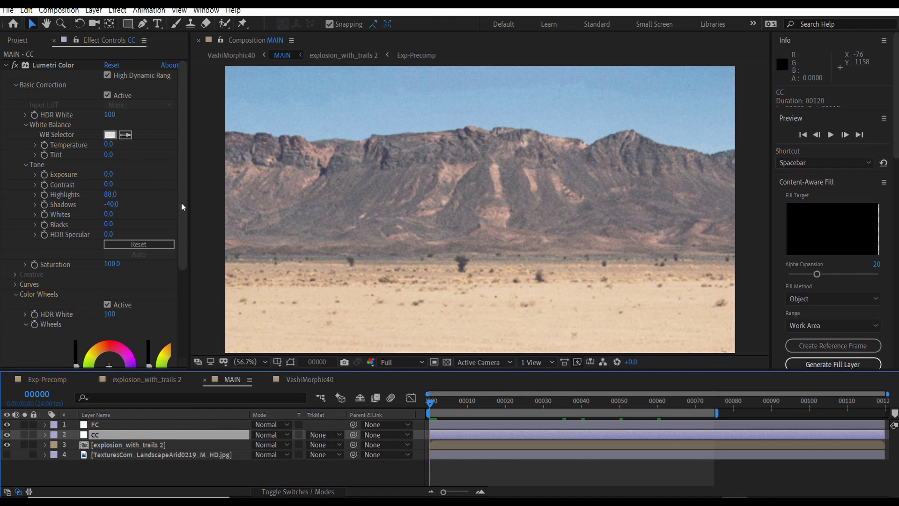
click(127, 424)
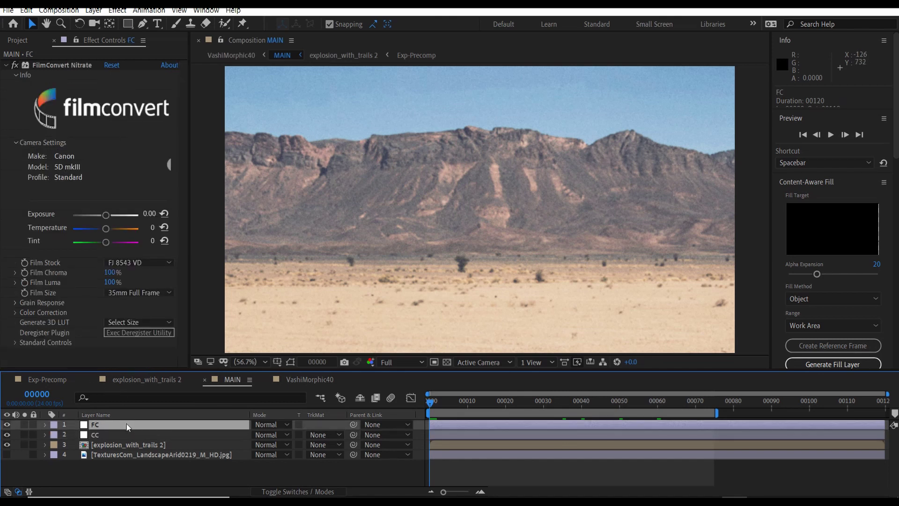
At frame 37, collapse the FilmConvert Nitrate settings and toggle the FC and CC layers off and on to compare the grading.
click(570, 398)
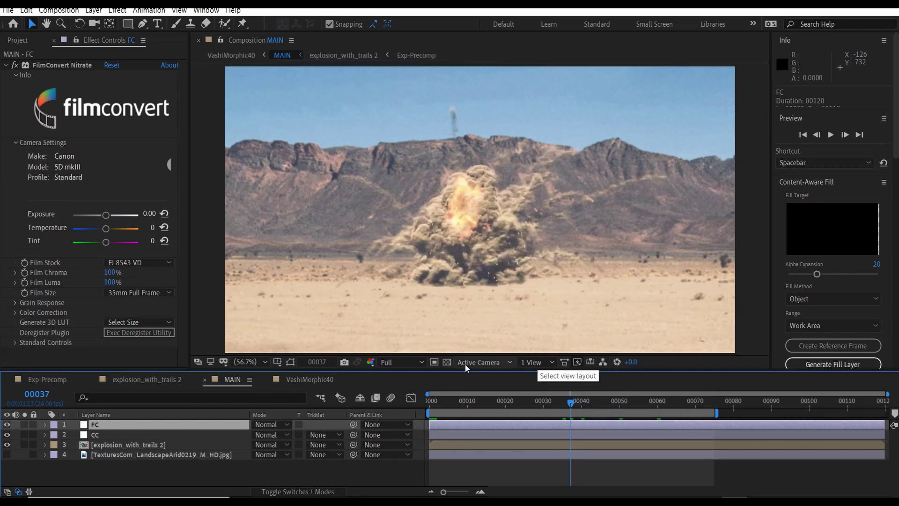
click(6, 65)
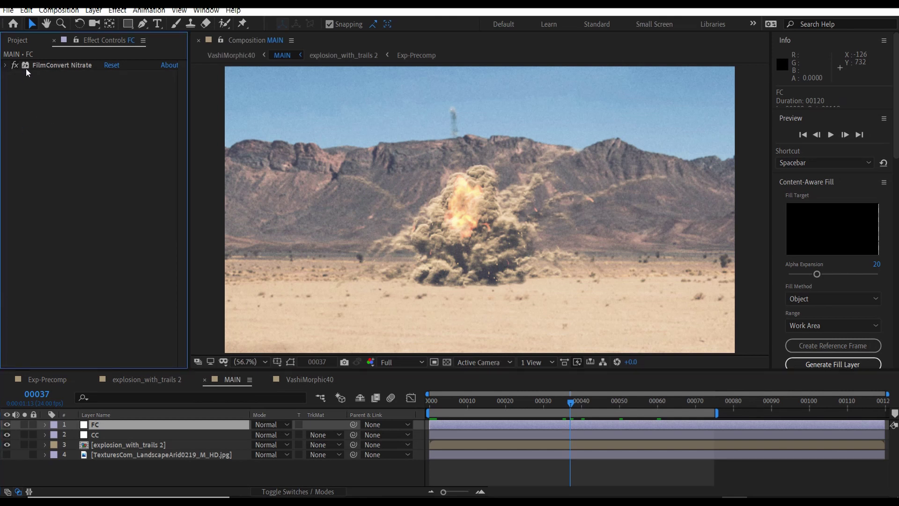
click(8, 425)
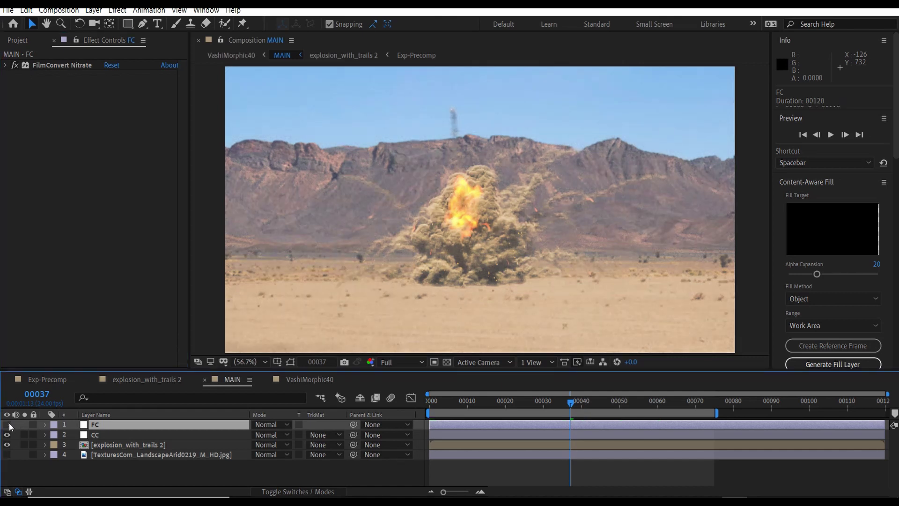
click(8, 425)
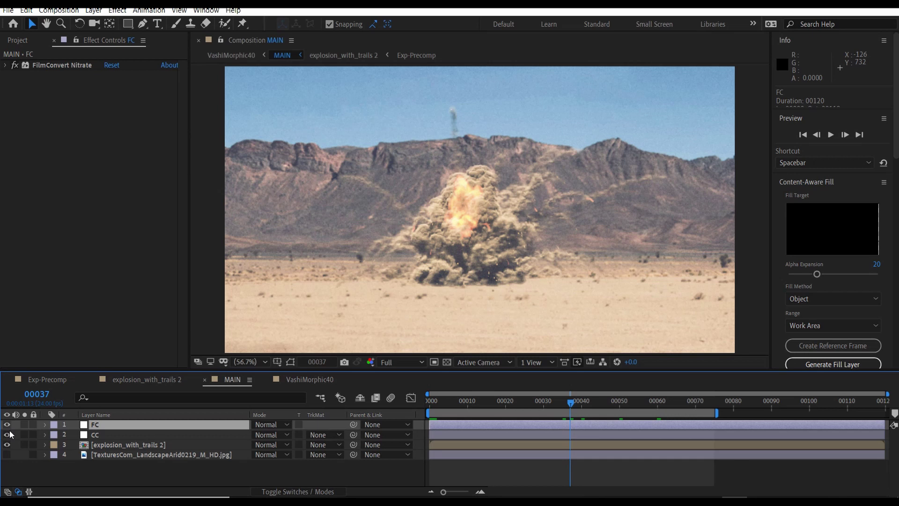
click(7, 436)
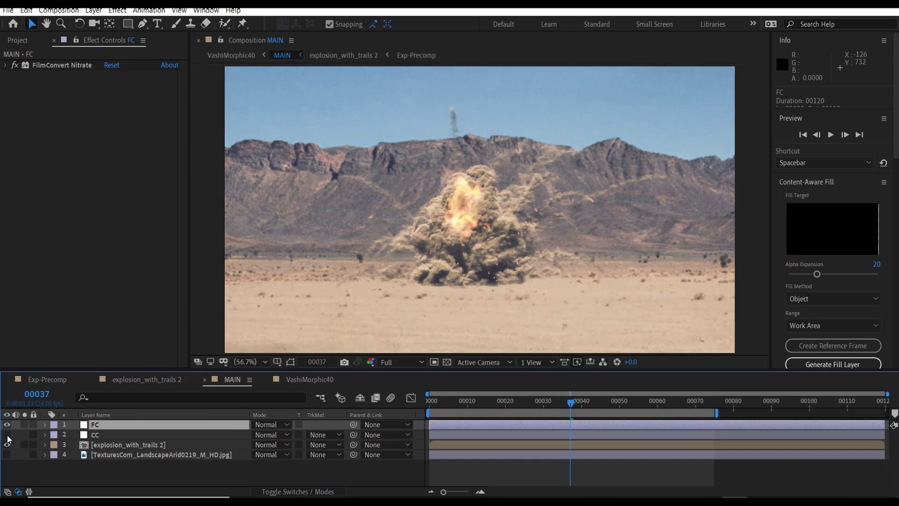
click(8, 436)
Scrub the graded MAIN composition forward to frame 69 and return to frame 0.
drag(570, 402, 661, 401)
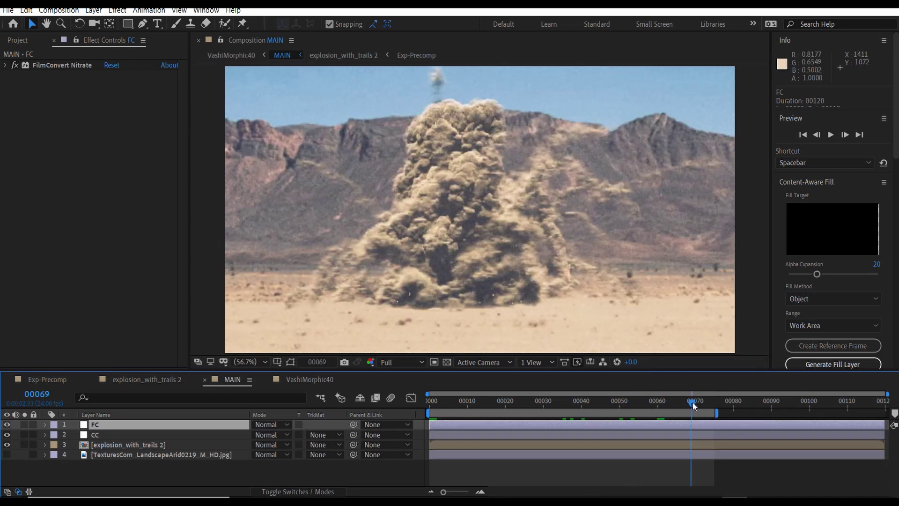
click(692, 402)
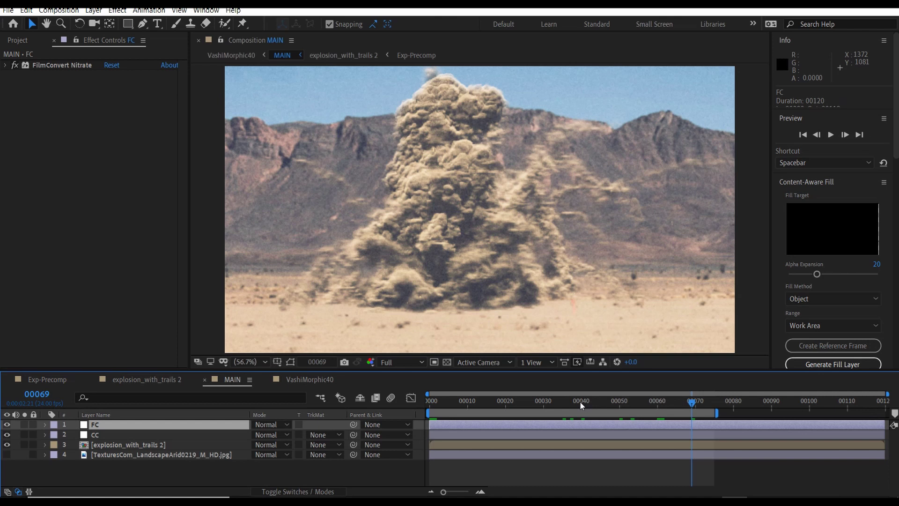
click(429, 403)
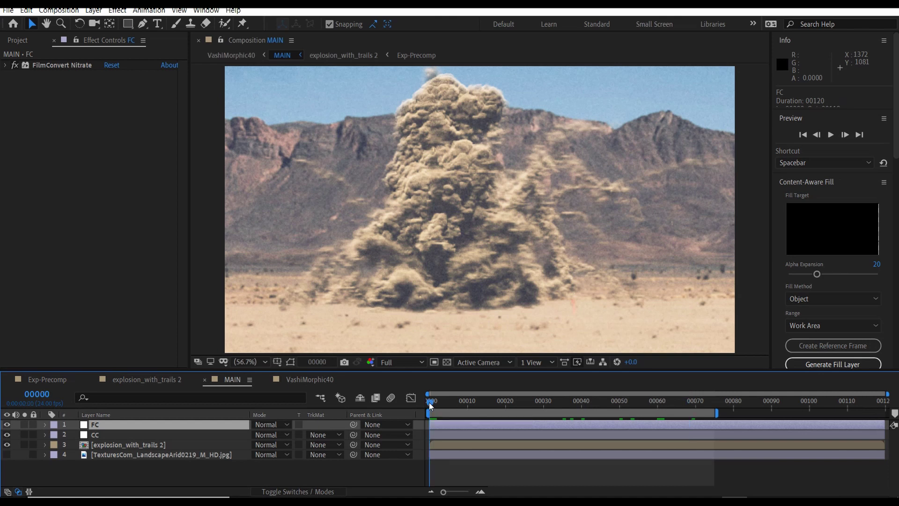